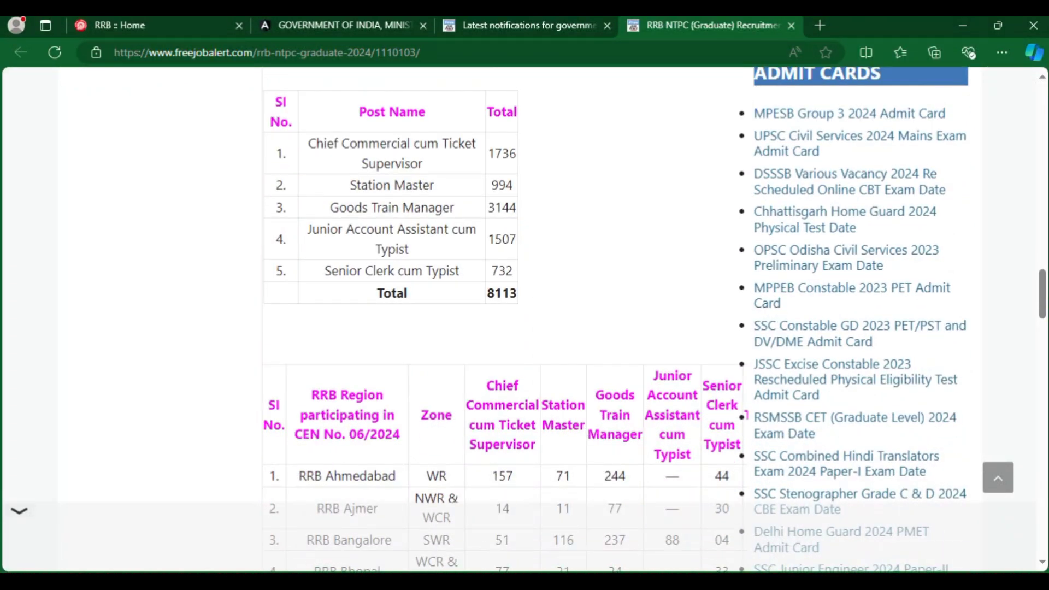
scroll(524, 317, "down", 5)
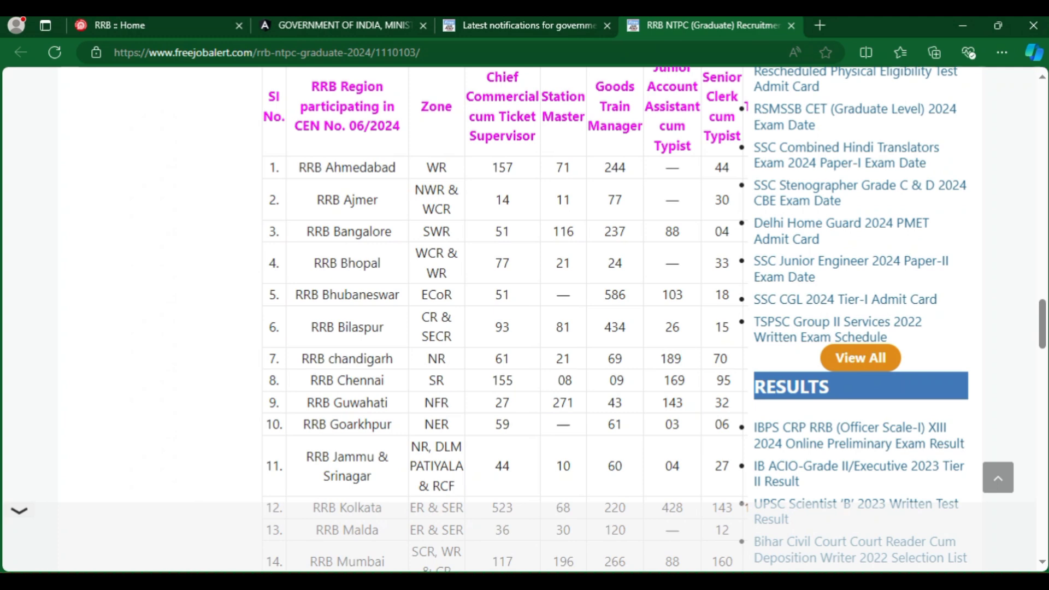
Review the NTPC graduate vacancy tables, key dates and links on FreeJobAlert, then open the 'RRB :: Home' tab.
scroll(524, 317, "down", 2)
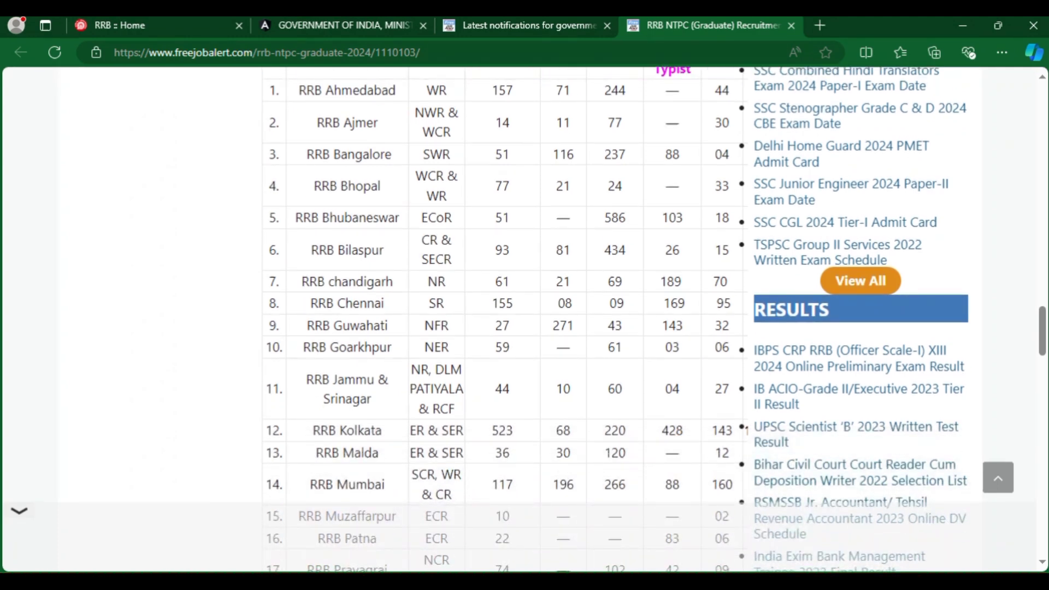
scroll(524, 317, "up", 7)
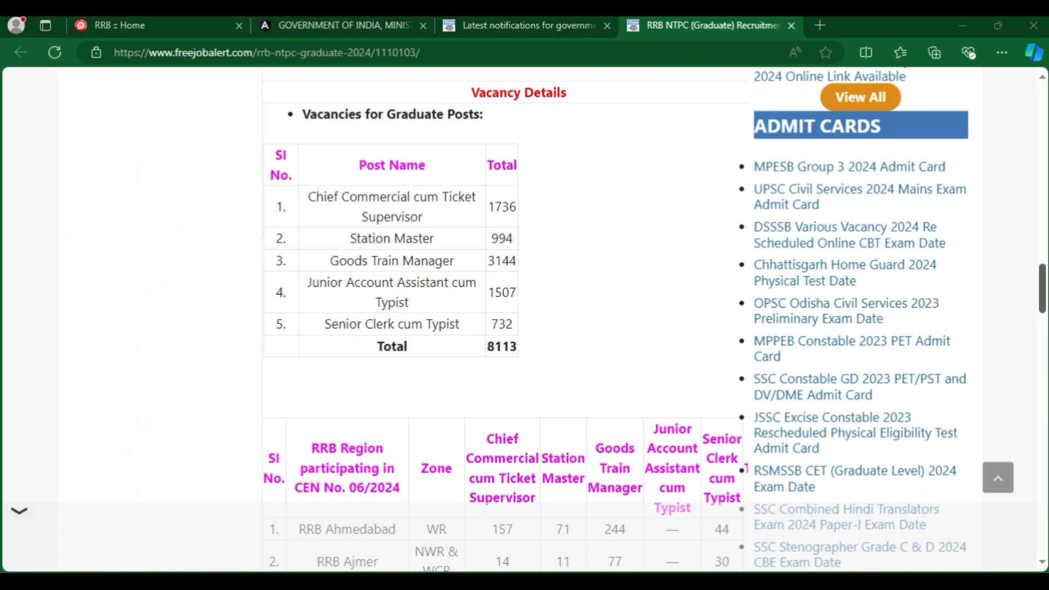
scroll(519, 317, "up", 5)
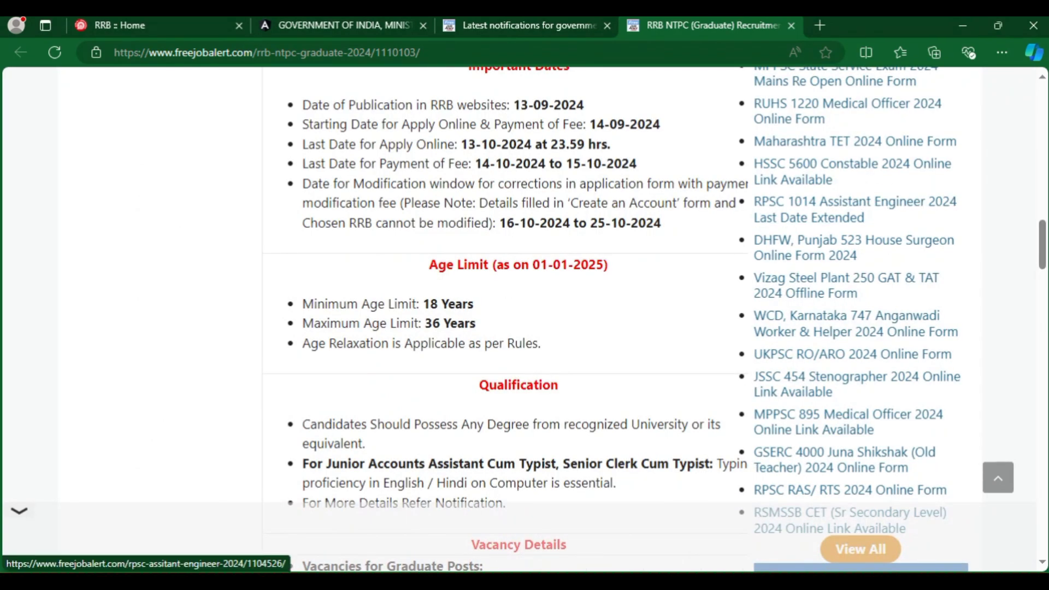
scroll(519, 317, "down", 3)
scroll(519, 317, "down", 20)
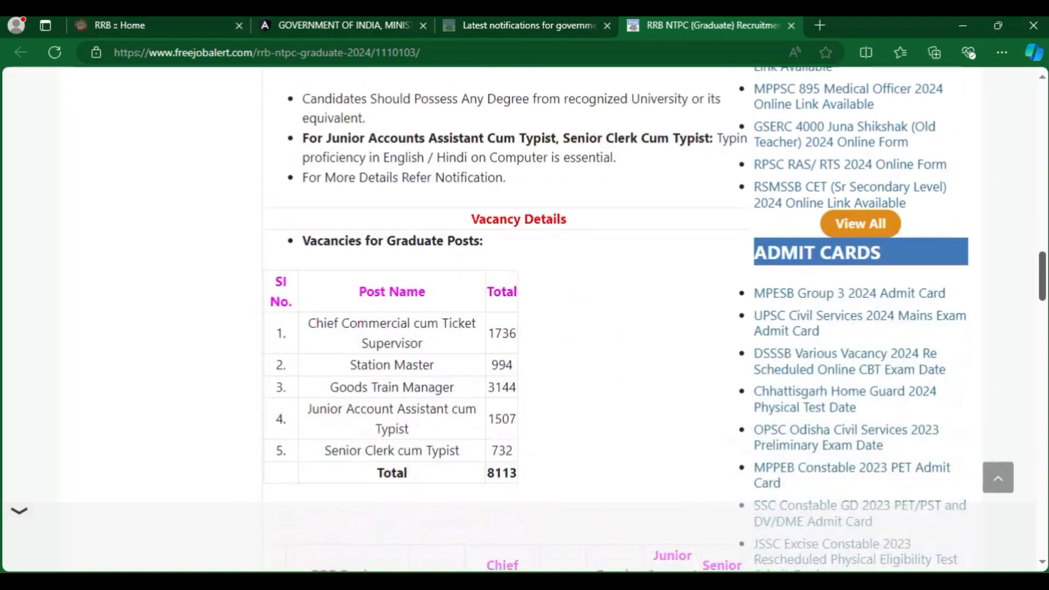
scroll(519, 317, "down", 3)
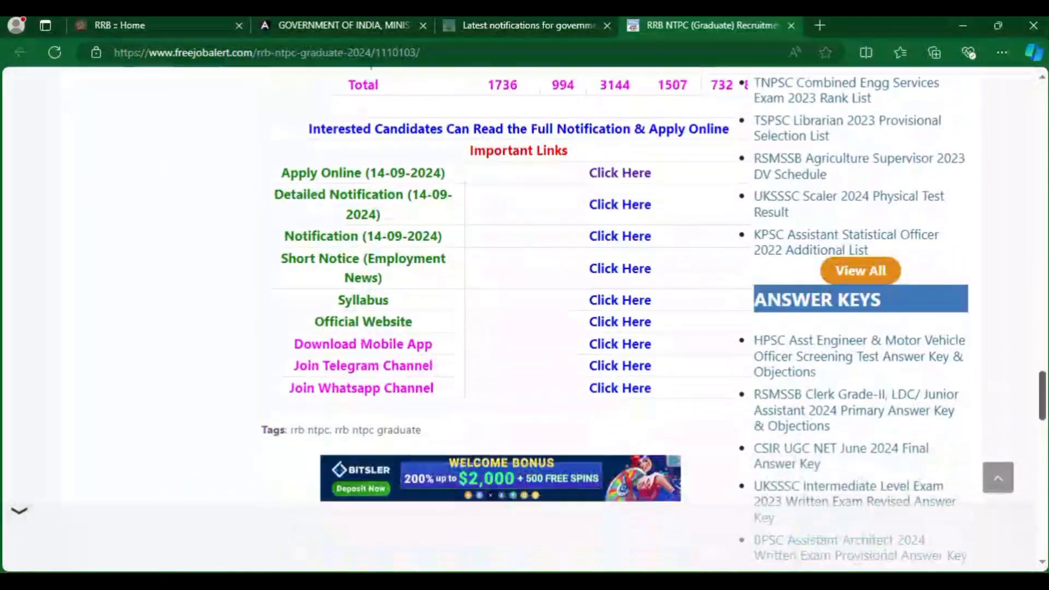
scroll(654, 315, "up", 1)
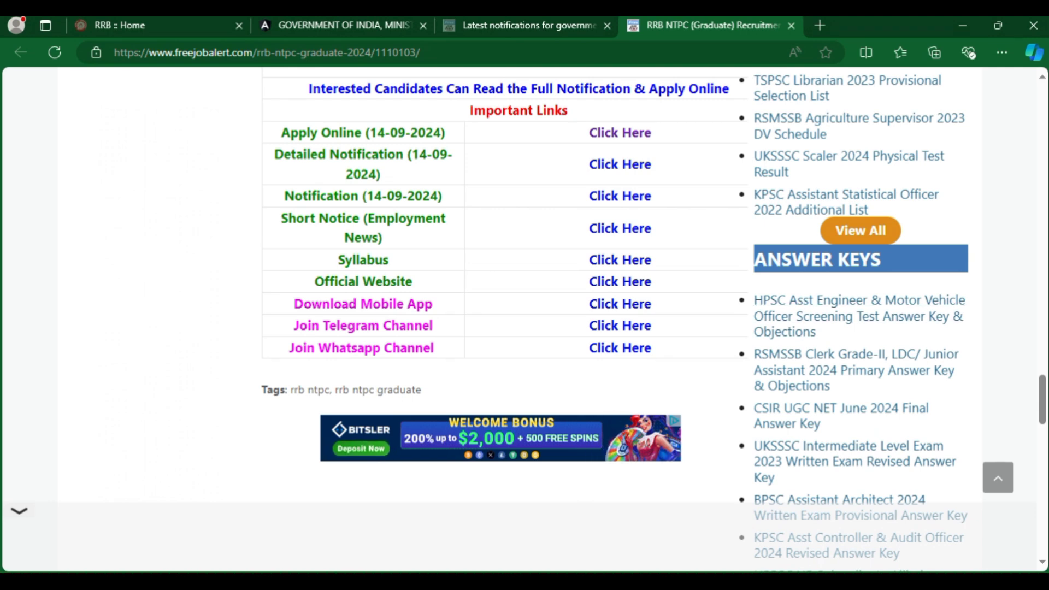
left_click(620, 228)
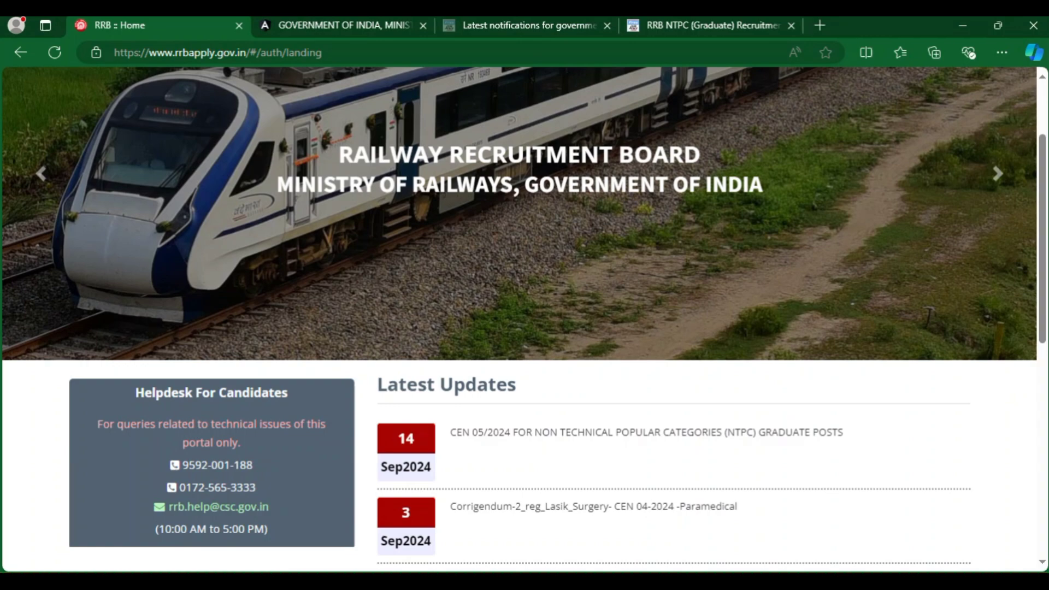
In the NTPC notice PDF, check publication date 13.09.2024, registration opening 14.09.2024 and the closing date.
key("ctrl+Tab")
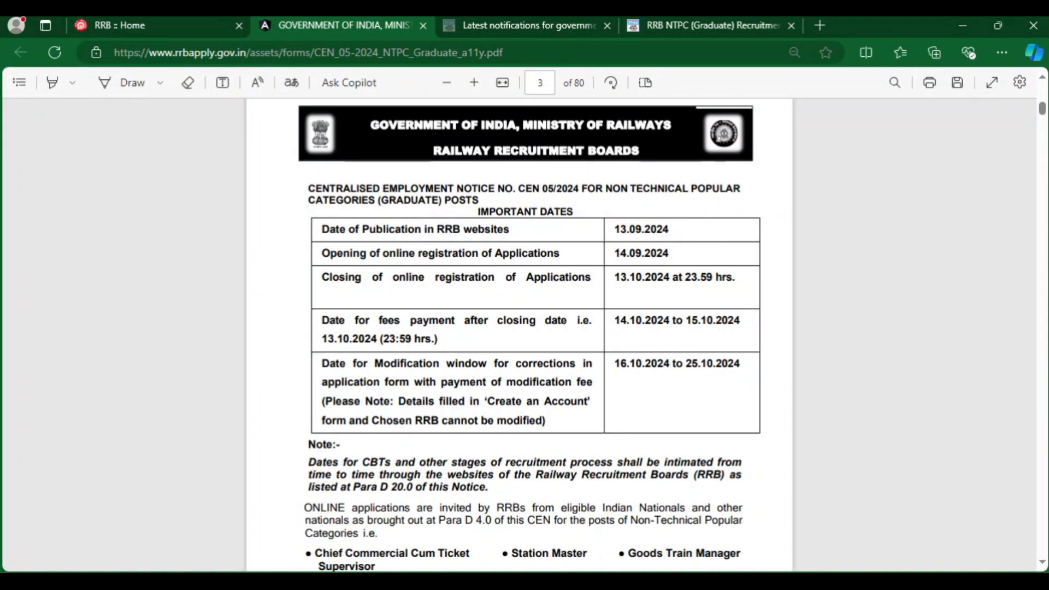
left_click_drag(322, 229, 503, 229)
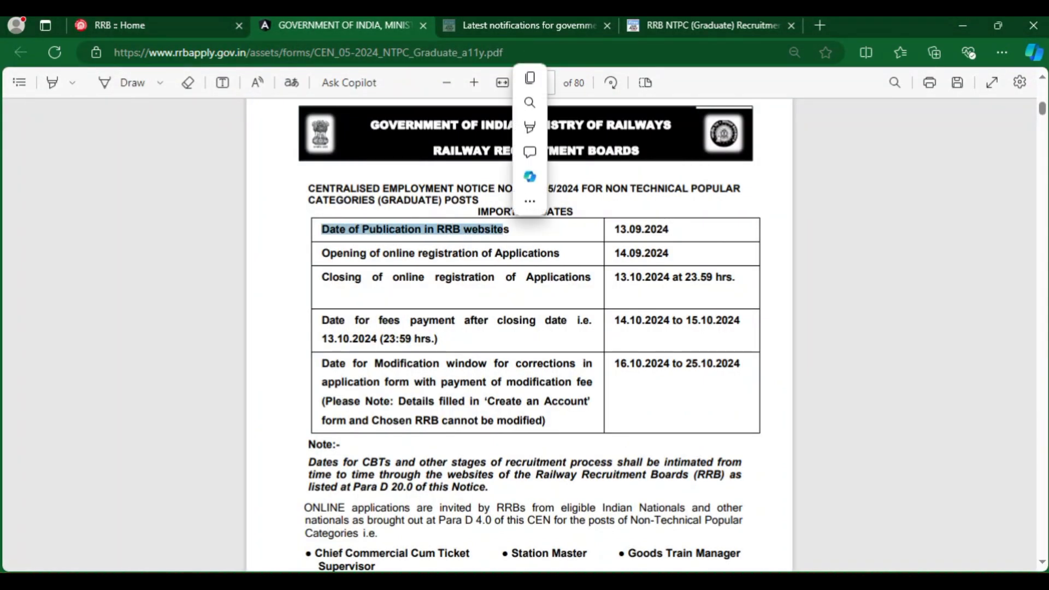
left_click(615, 229)
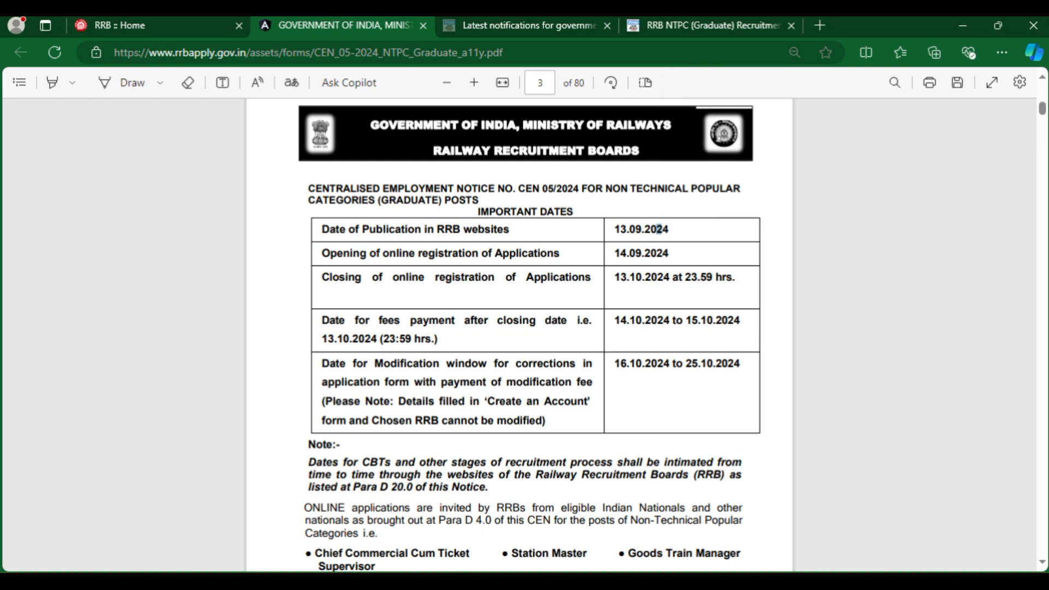
double_click(659, 229)
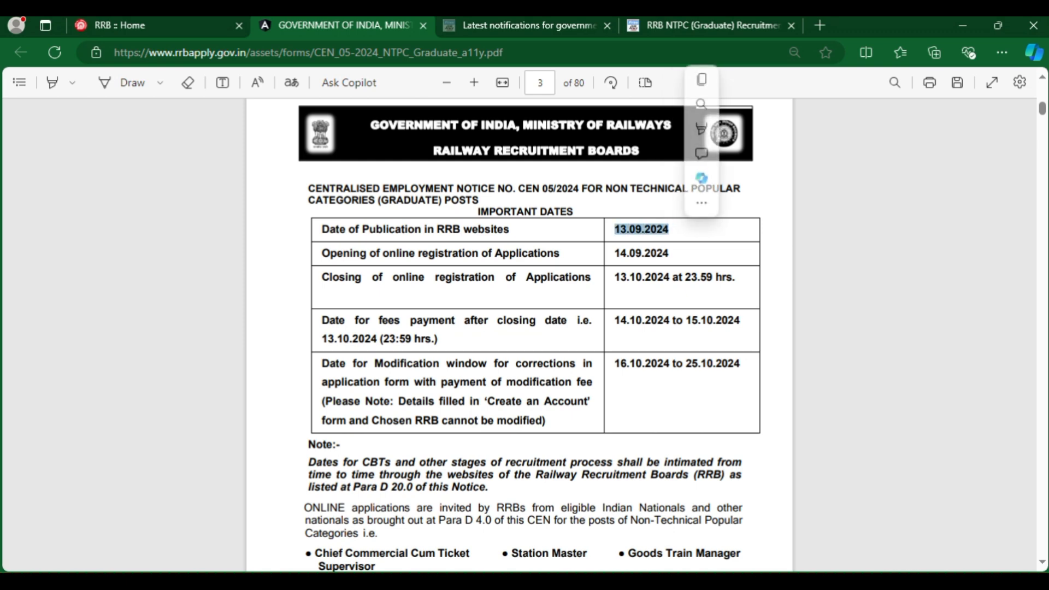
left_click_drag(322, 253, 668, 253)
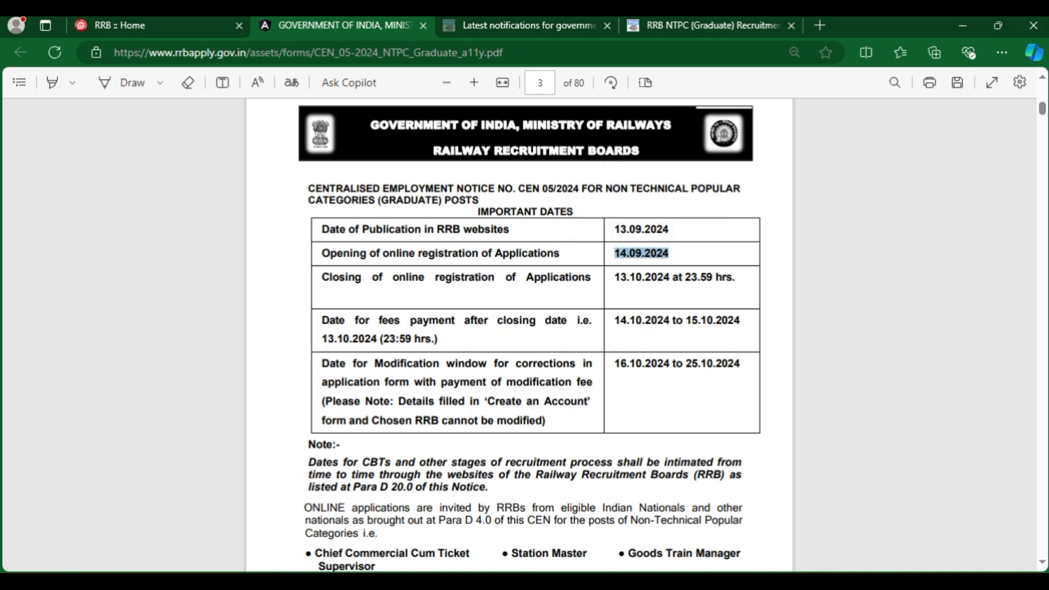
left_click_drag(321, 277, 736, 277)
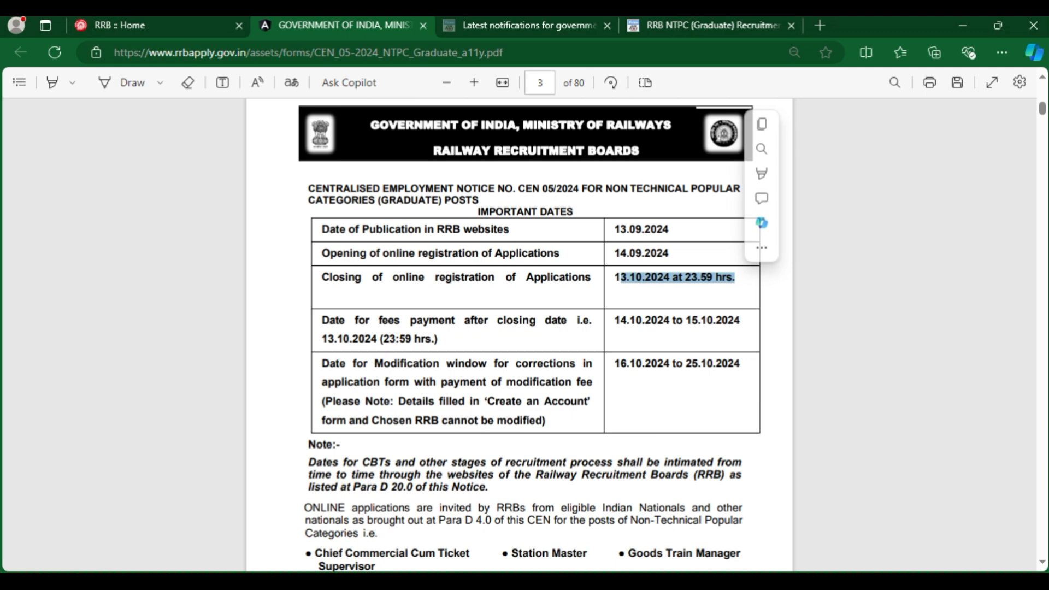
Check the fee payment window and the 16.10.2024–25.10.2024 modification window, then go to page 4.
double_click(348, 339)
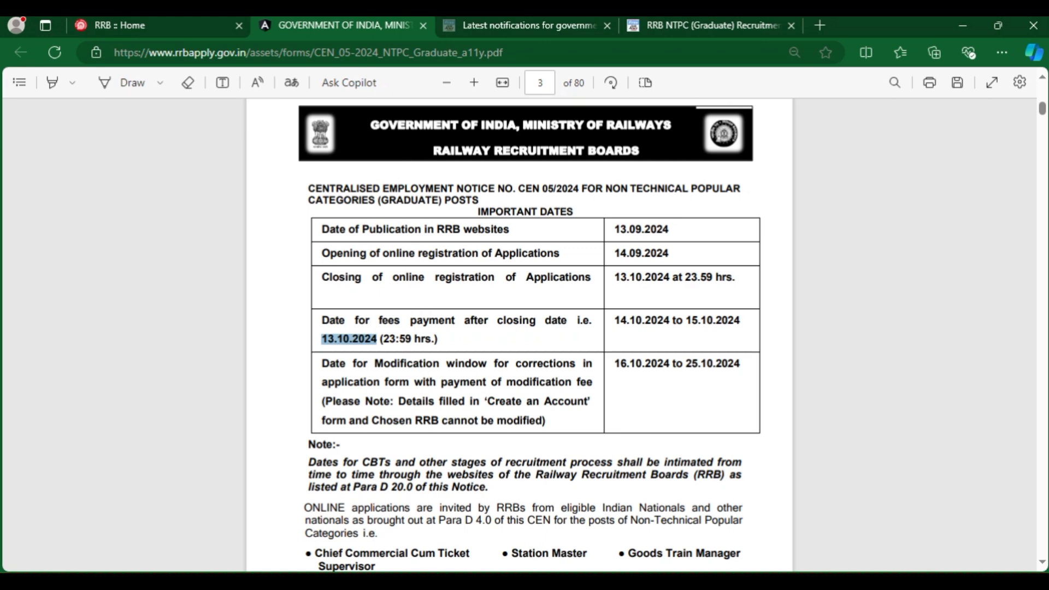
left_click_drag(614, 320, 740, 321)
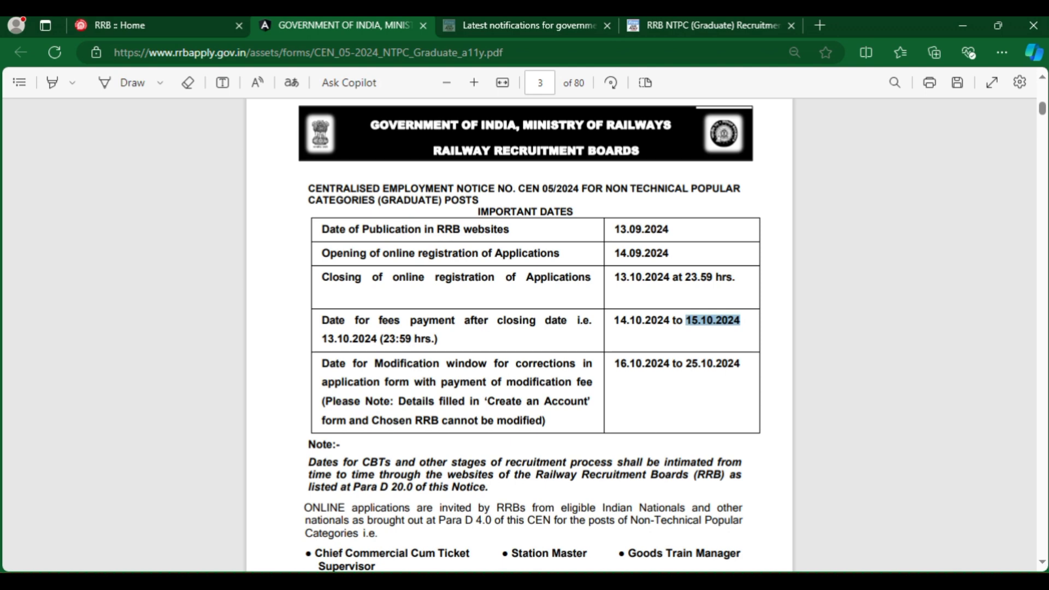
left_click_drag(321, 364, 545, 421)
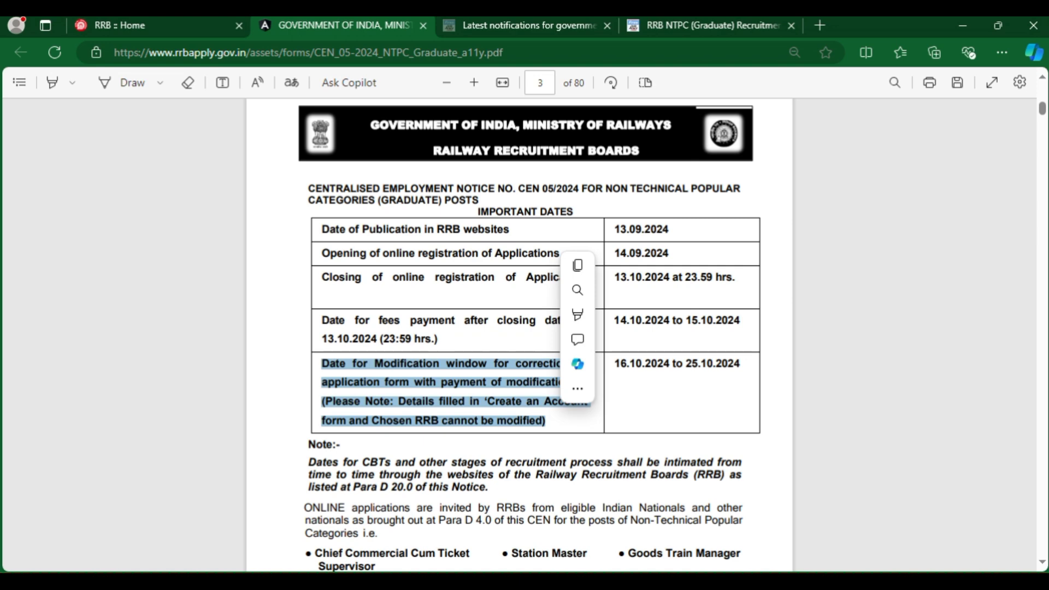
left_click_drag(614, 363, 743, 363)
left_click(746, 363)
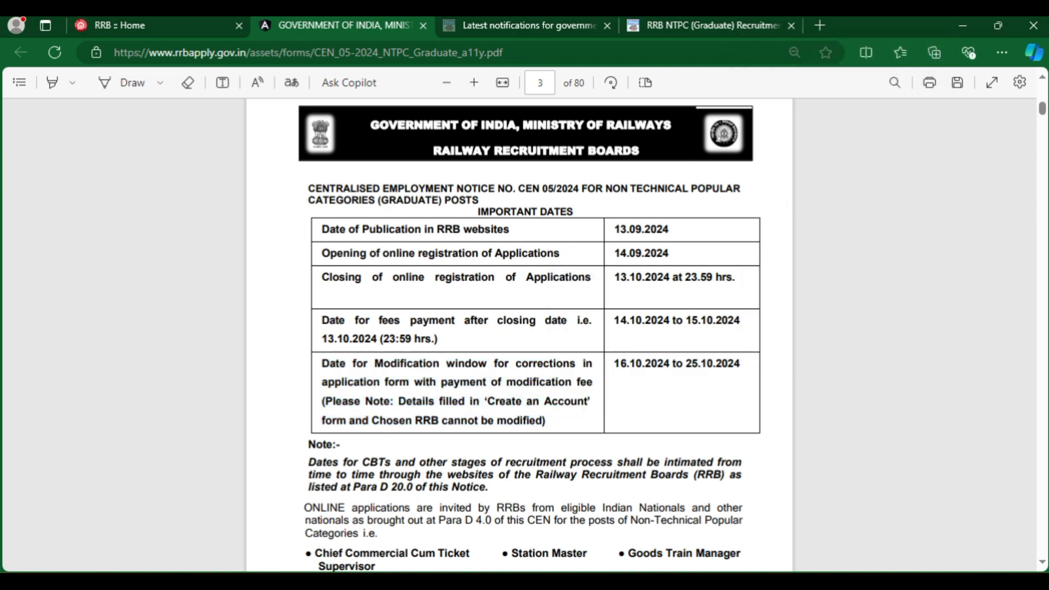
key("Page_Down")
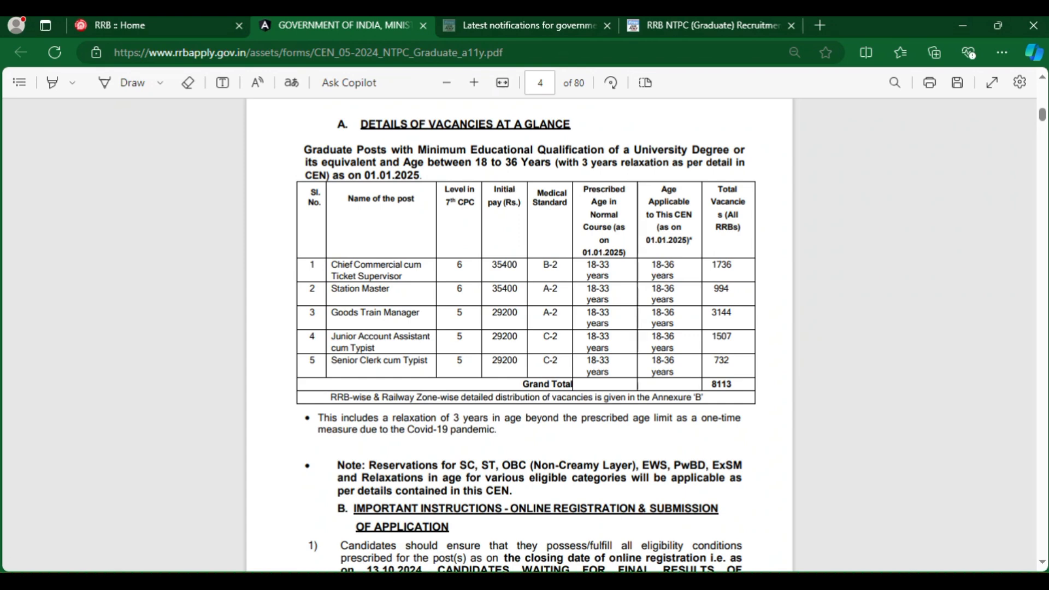
Go over the post names, from Chief Commercial cum Ticket Supervisor to Junior Account Assistant cum Typist, and their vacancy column.
left_click_drag(331, 265, 402, 276)
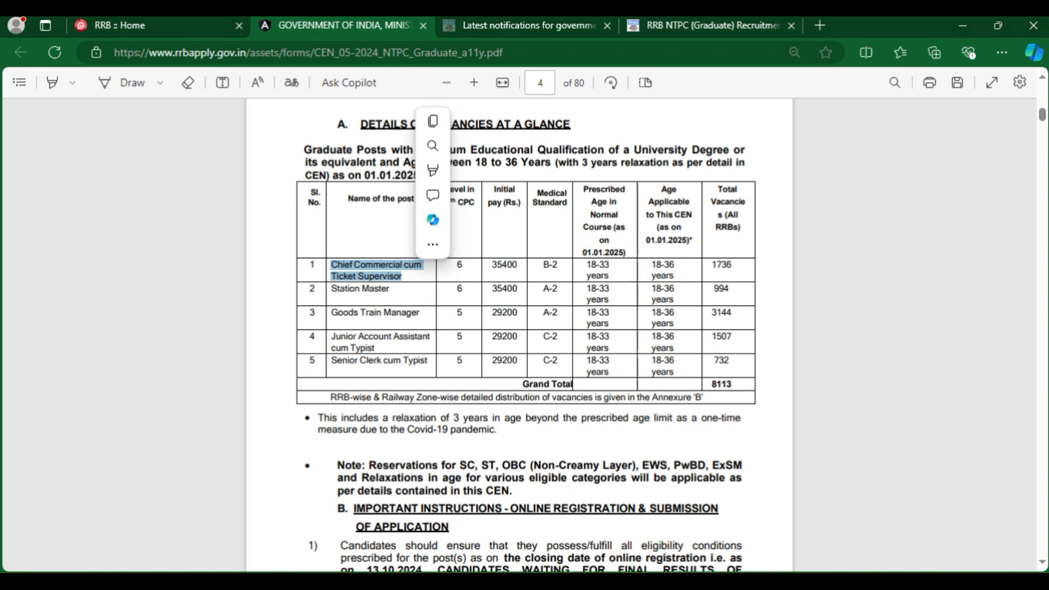
left_click_drag(330, 289, 389, 288)
left_click_drag(330, 312, 420, 312)
left_click_drag(331, 336, 425, 360)
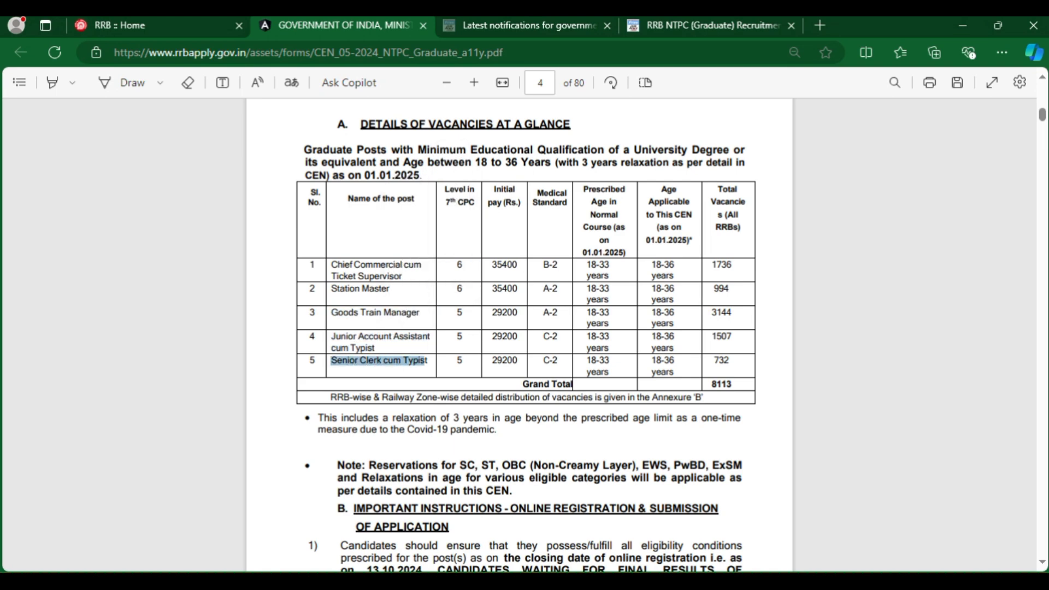
left_click(425, 360)
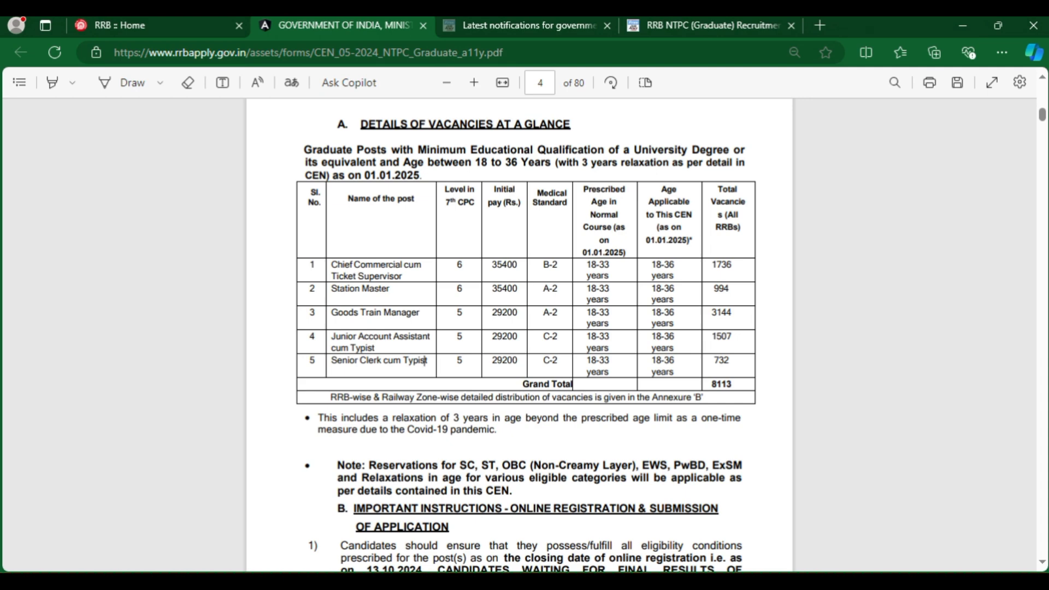
left_click_drag(710, 266, 727, 365)
left_click(726, 365)
Check level 6 pay 35400 and vacancies 1736, 994, 1507, 732 totalling 8113, then return to RRB Apply.
left_click_drag(457, 266, 518, 266)
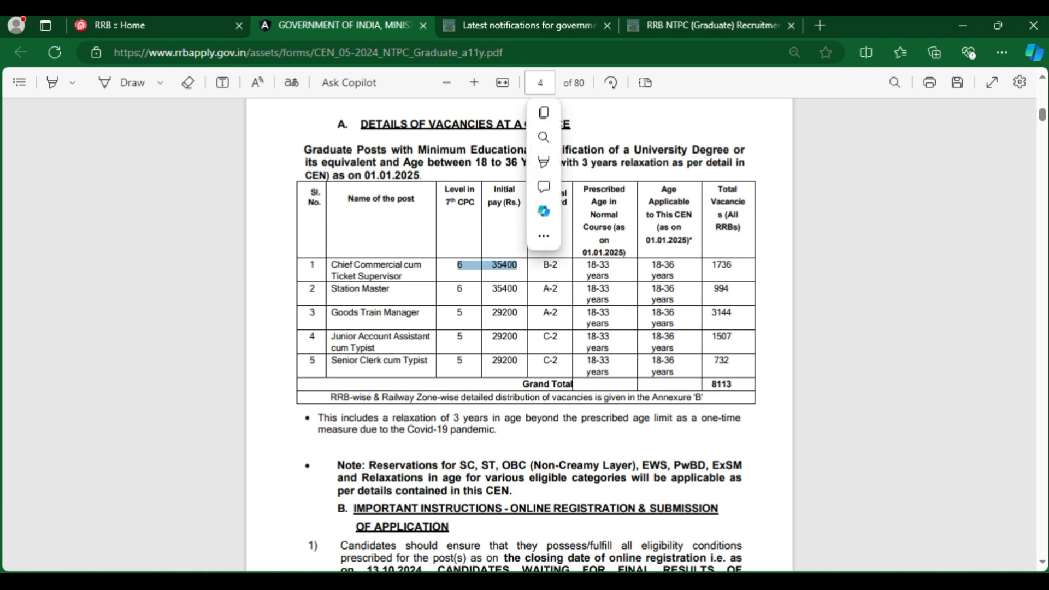
key("Escape")
left_click_drag(712, 265, 733, 265)
left_click_drag(652, 265, 732, 313)
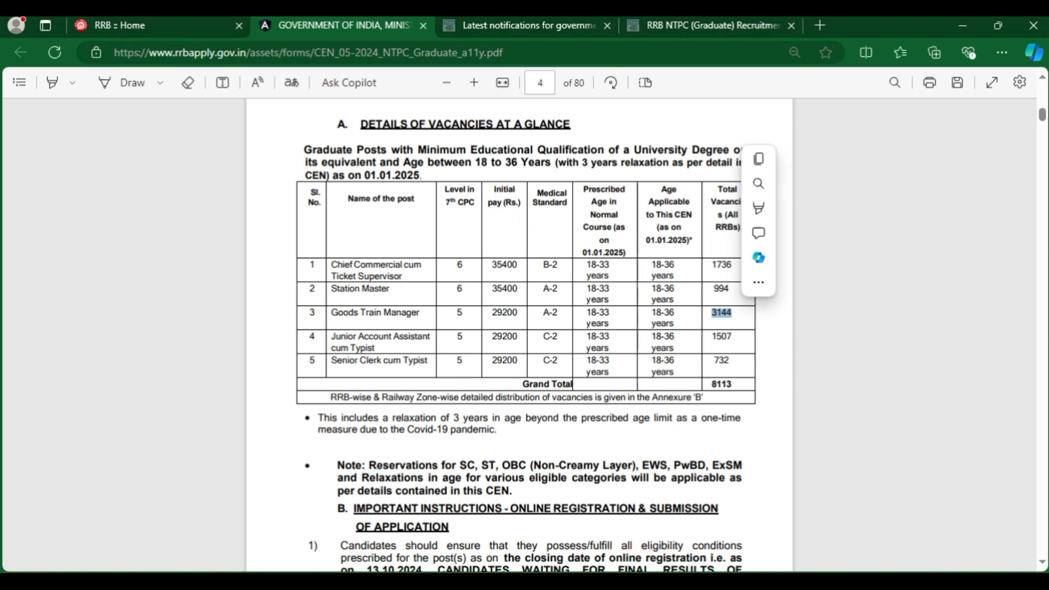
left_click_drag(711, 337, 733, 336)
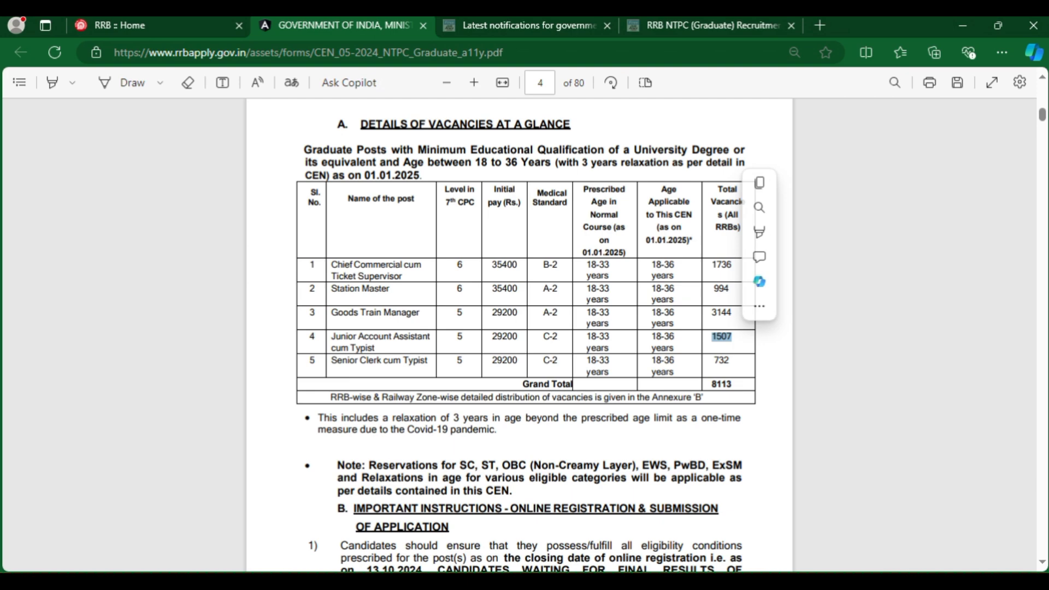
left_click_drag(713, 360, 730, 360)
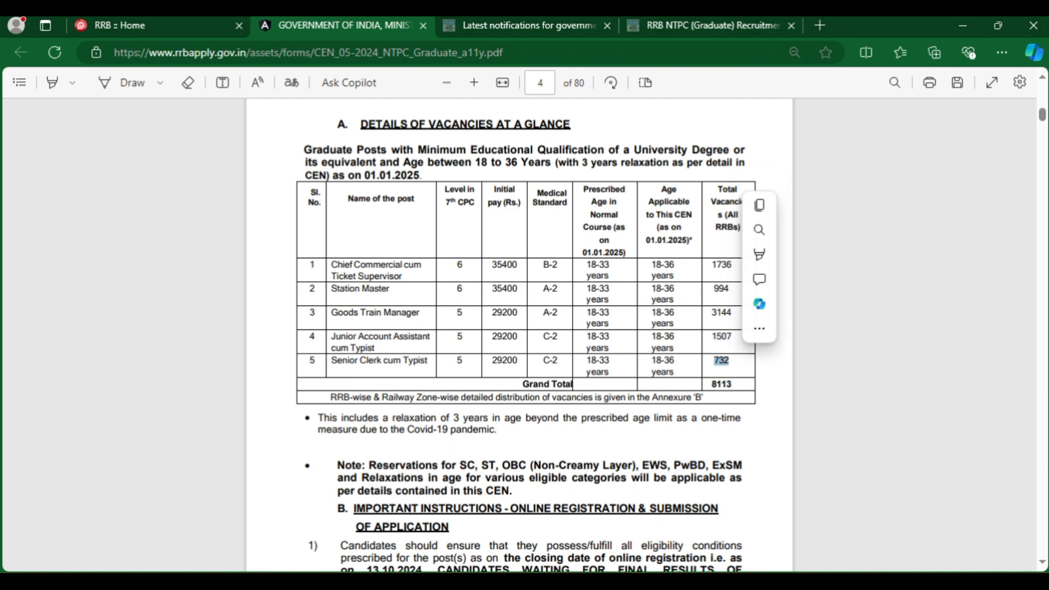
left_click_drag(712, 384, 732, 384)
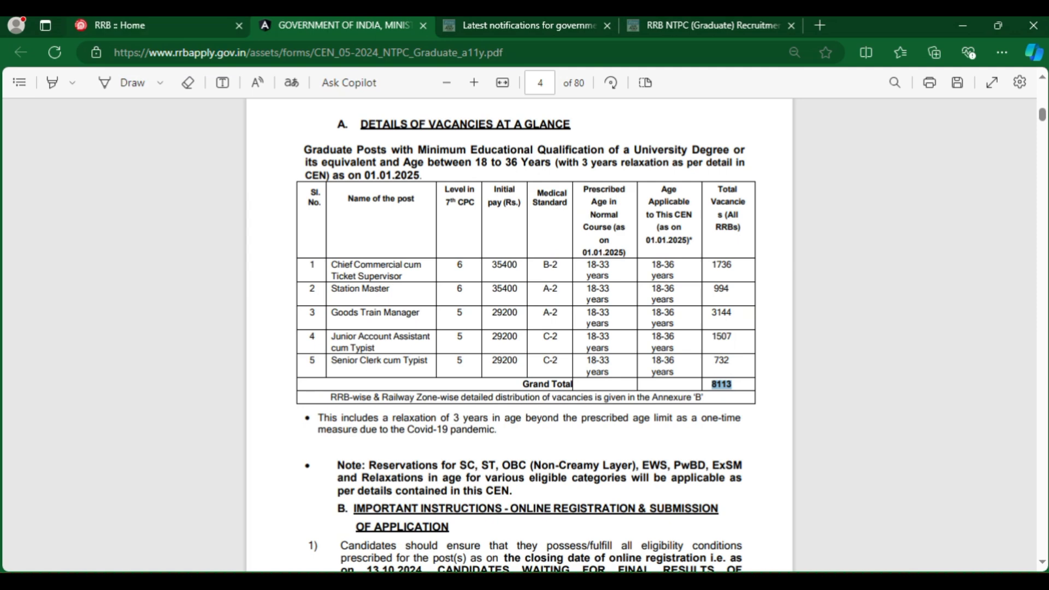
key("ctrl+shift+Tab")
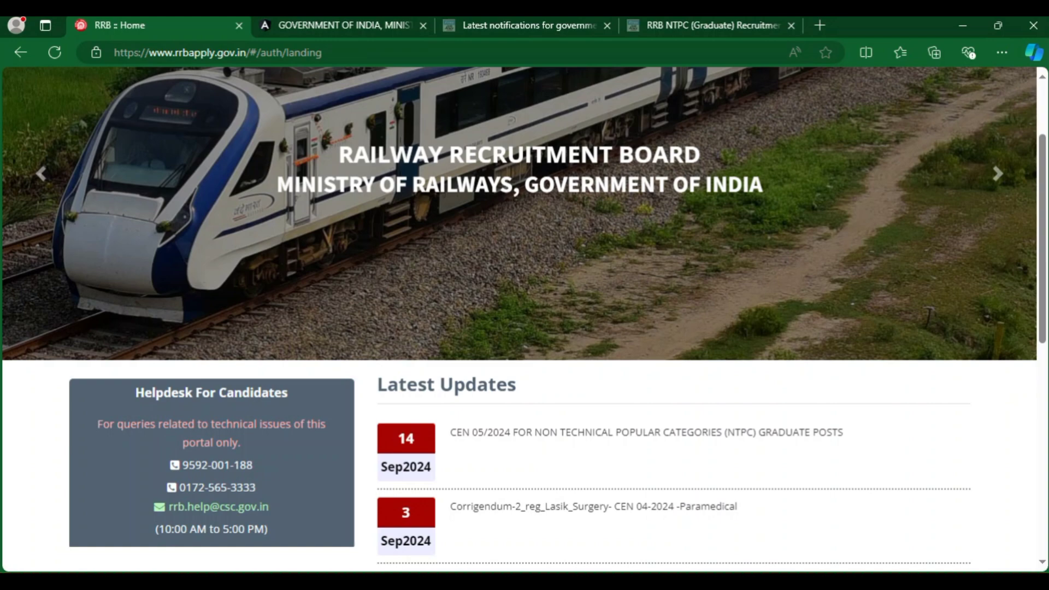
Leave the sign-in page through the 'Create an account?' link to reach the registration form.
scroll(524, 317, "up", 1)
left_click_drag(397, 480, 843, 475)
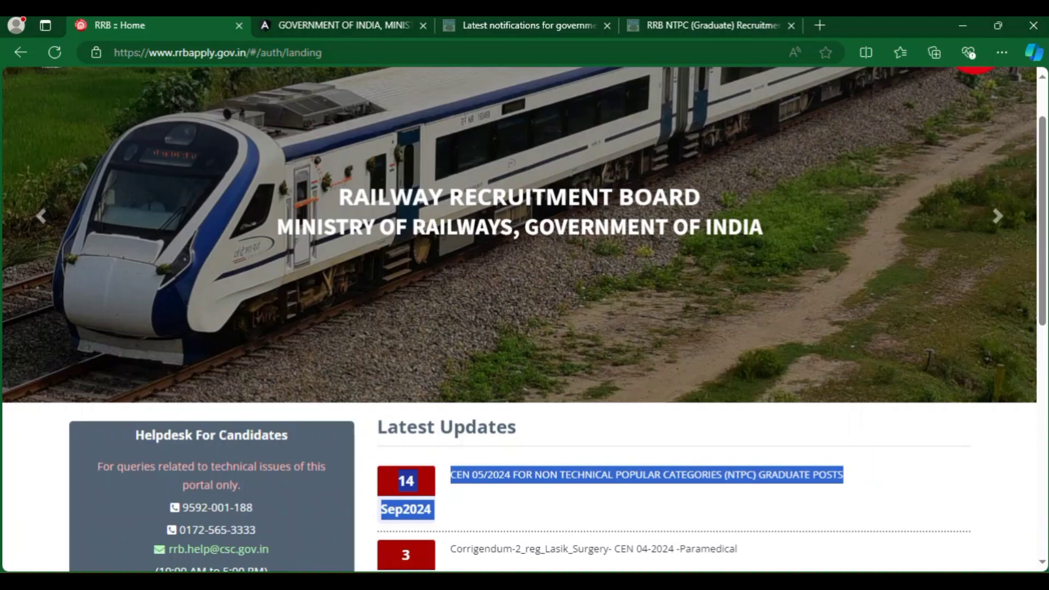
left_click(874, 491)
scroll(874, 470, "up", 2)
mouse_move(677, 120)
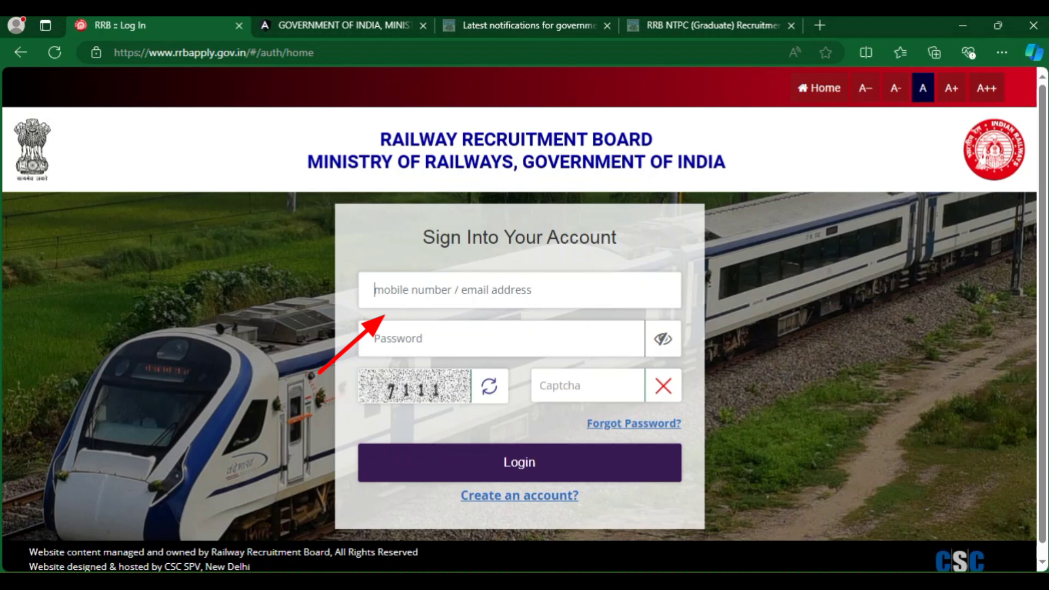
left_click(407, 338)
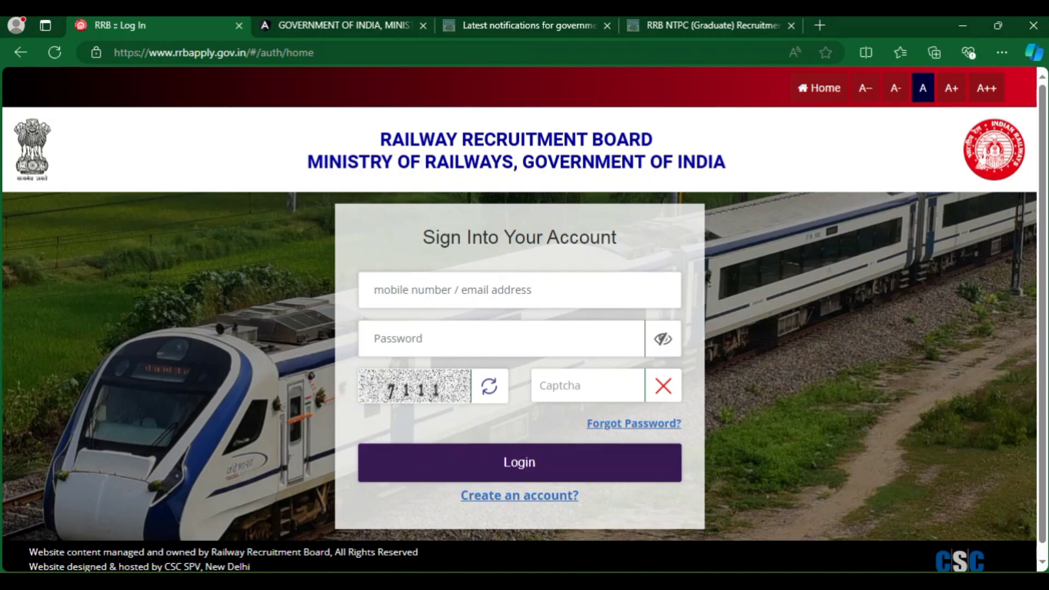
key("Return")
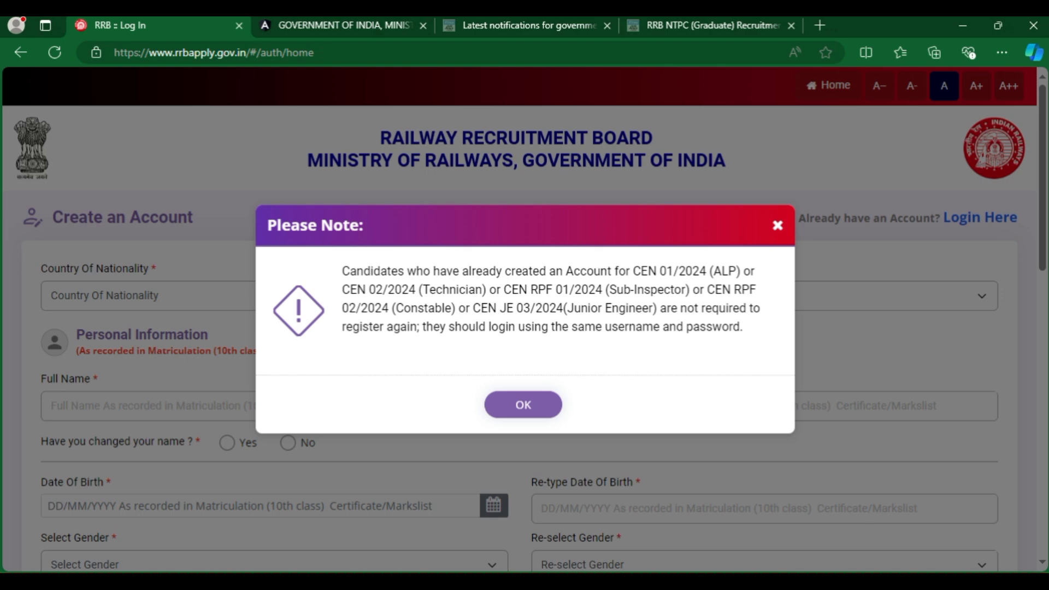
Dismiss the Please Note notice and set Country Of Nationality to India.
left_click_drag(343, 271, 721, 327)
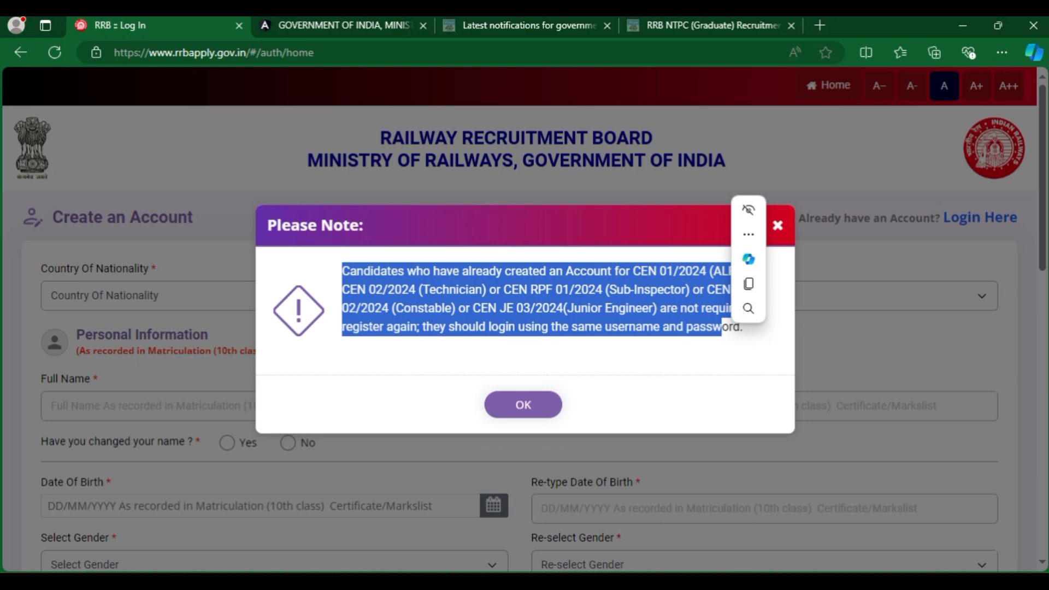
left_click(523, 405)
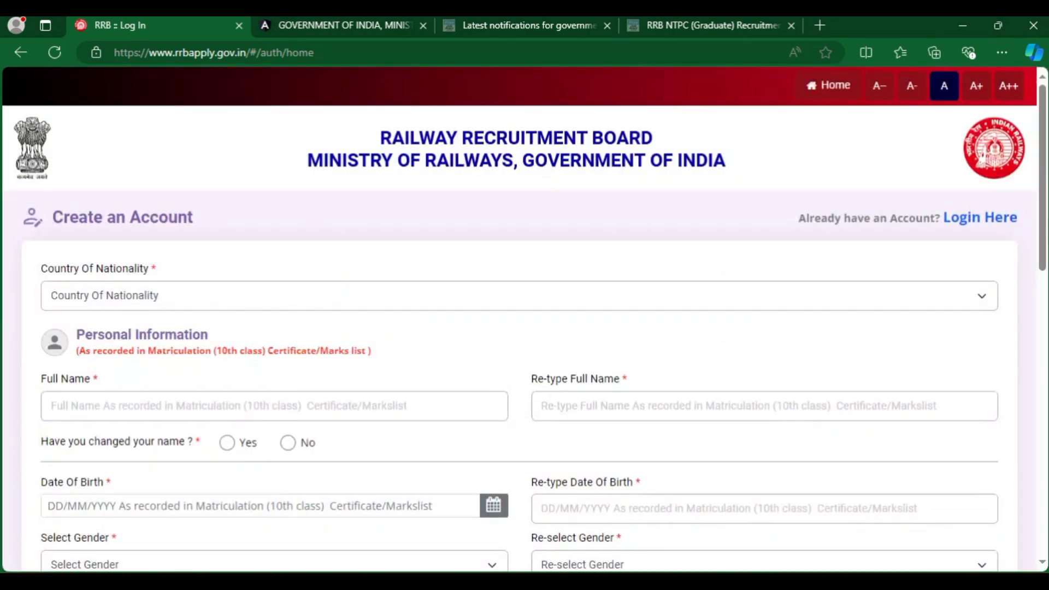
left_click(513, 295)
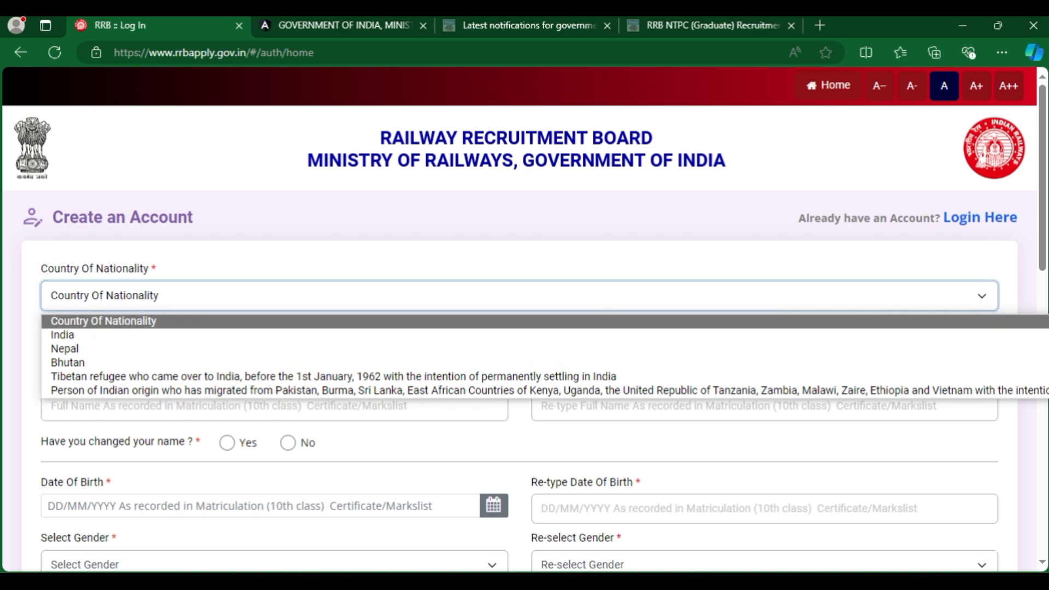
key("Down")
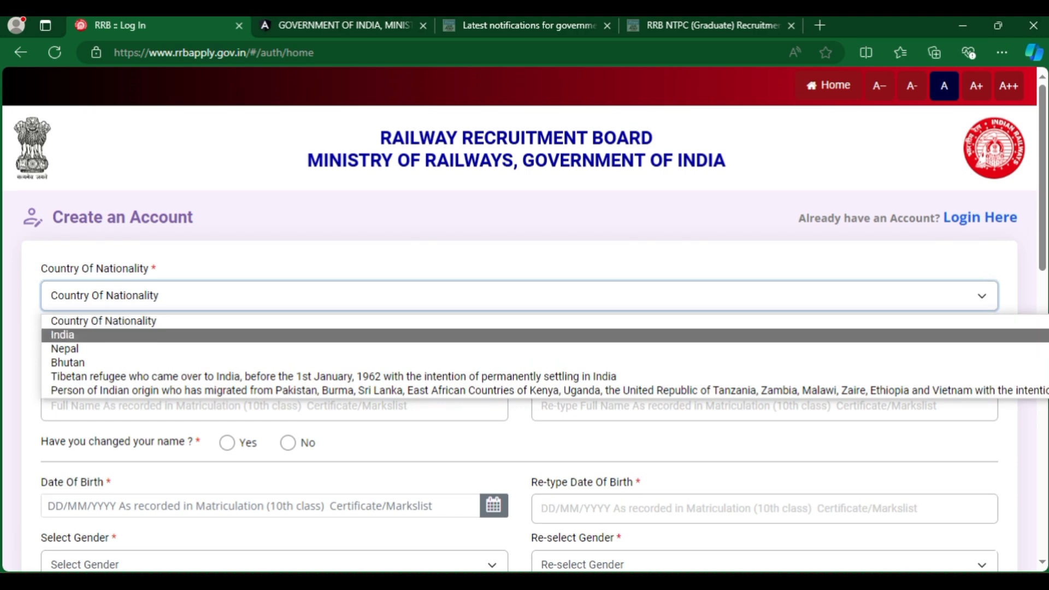
key("Return")
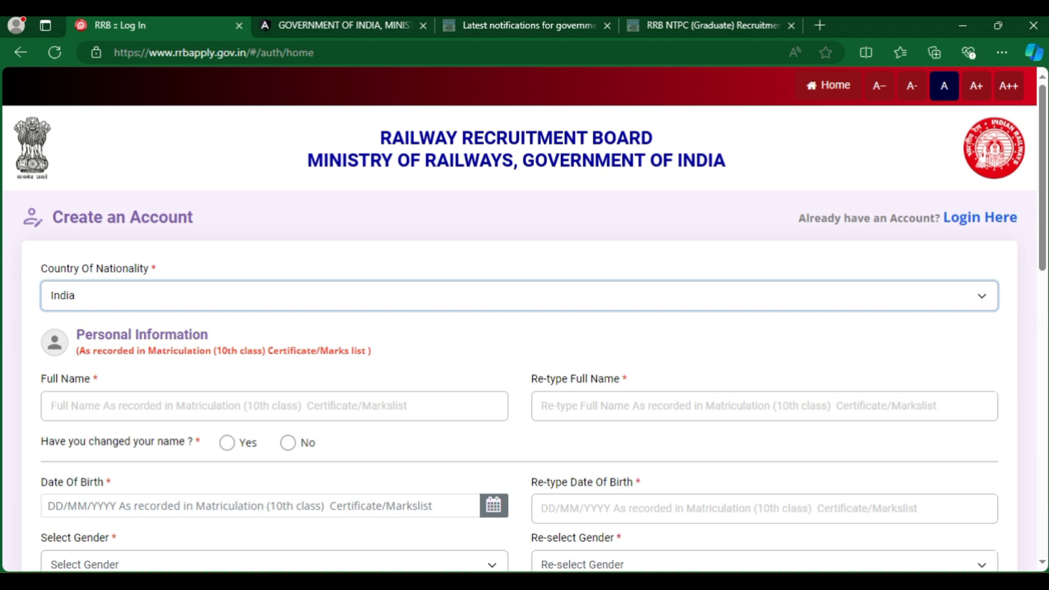
Review the Full Name fields and answer No to the name-change question.
left_click_drag(77, 335, 208, 335)
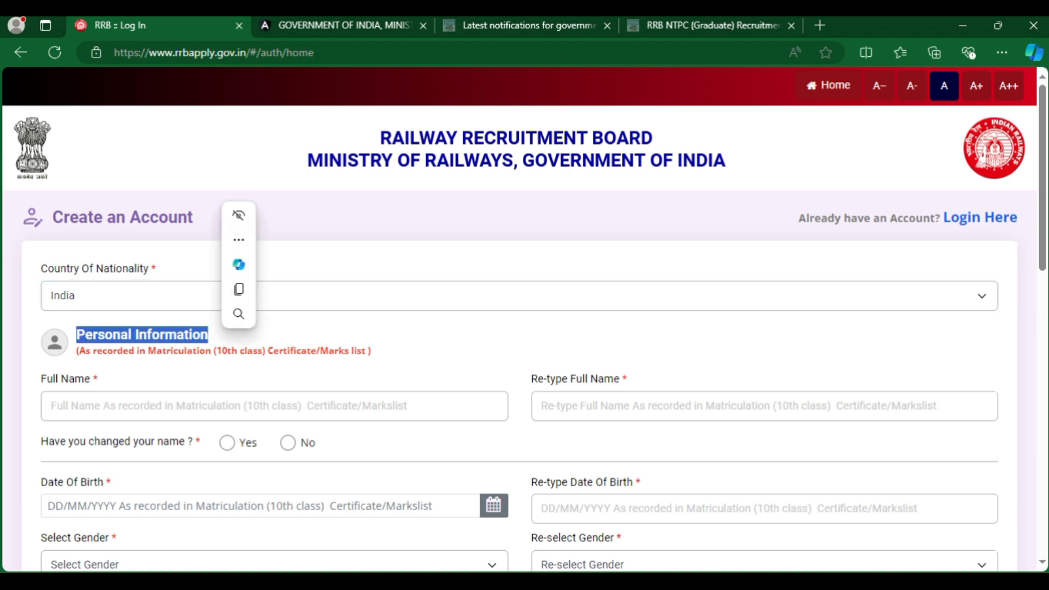
left_click(97, 405)
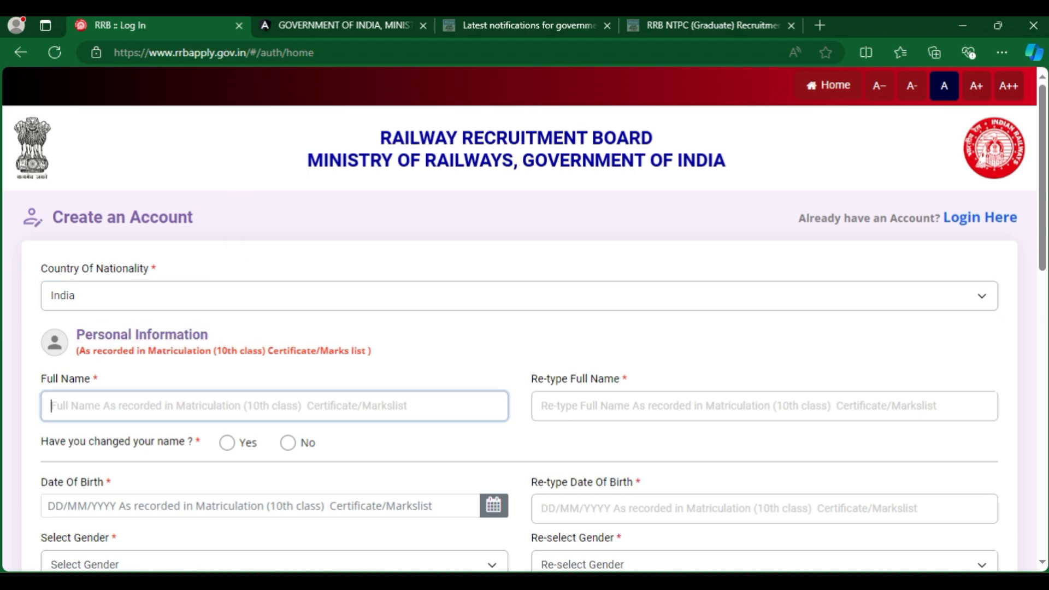
left_click(97, 379)
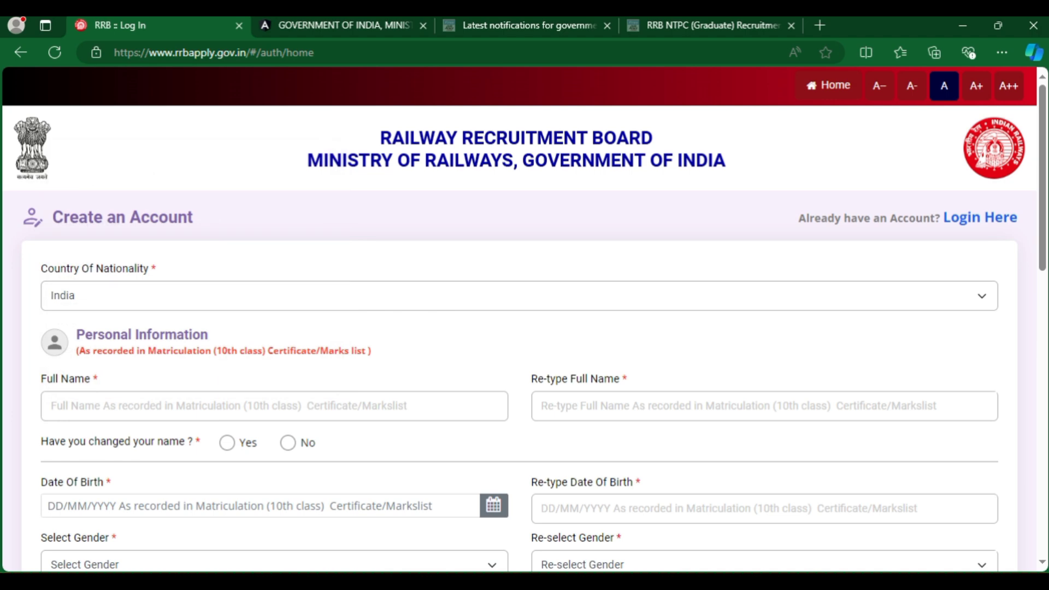
left_click_drag(41, 379, 98, 379)
left_click_drag(533, 379, 626, 379)
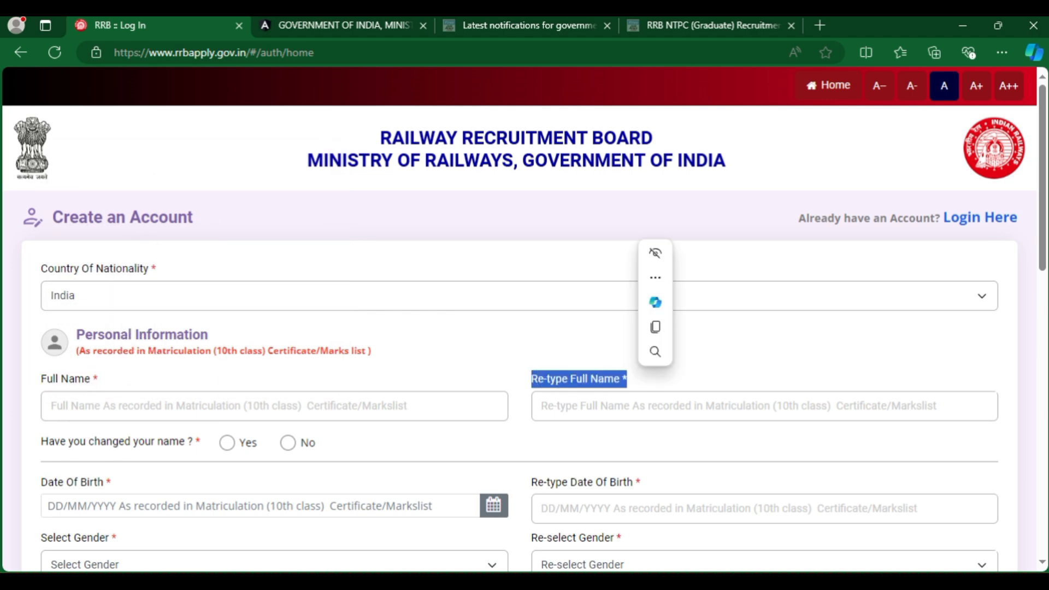
left_click_drag(41, 442, 200, 442)
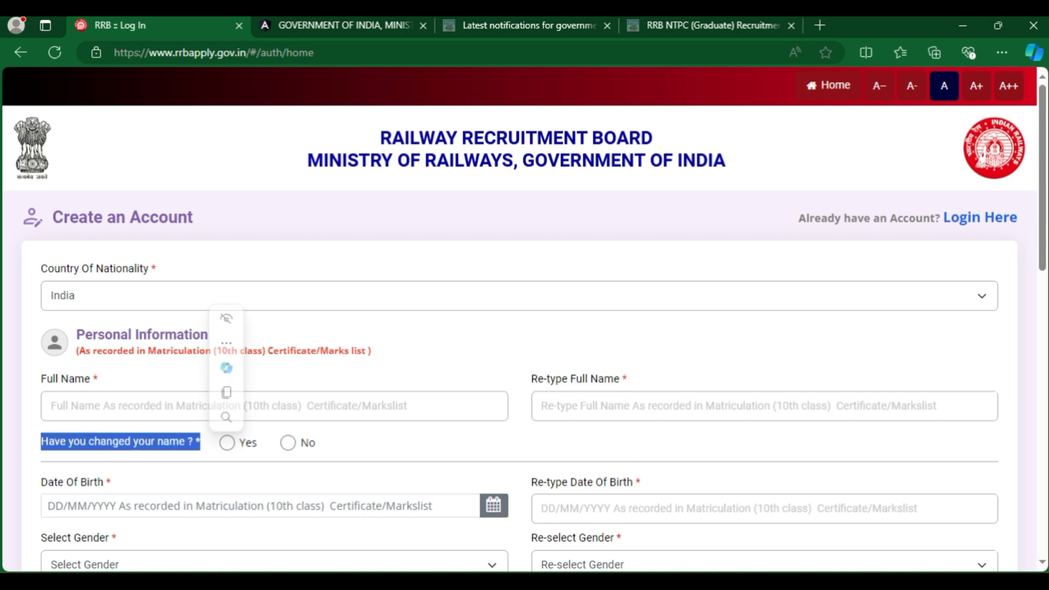
left_click(288, 443)
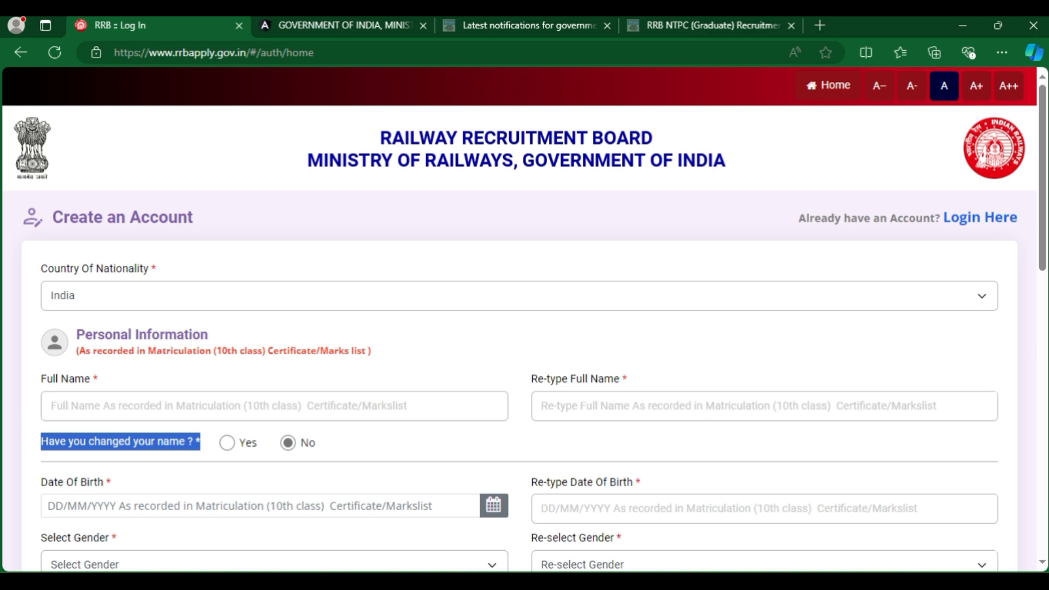
left_click_drag(41, 482, 531, 482)
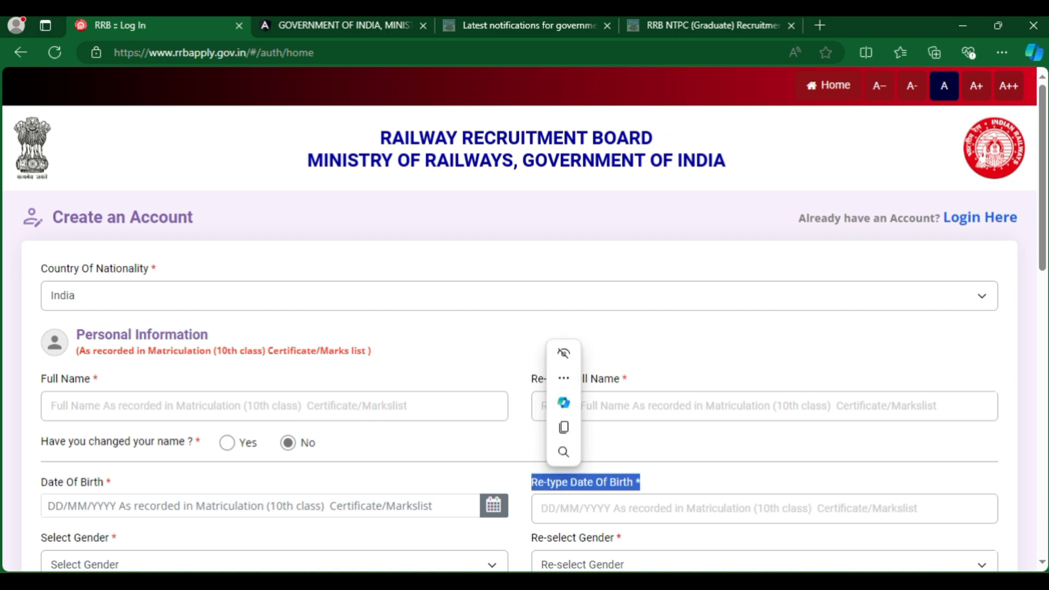
left_click(531, 481)
Set both Select Gender and Re-select Gender to Female.
left_click_drag(41, 537, 117, 538)
scroll(273, 382, "down", 8)
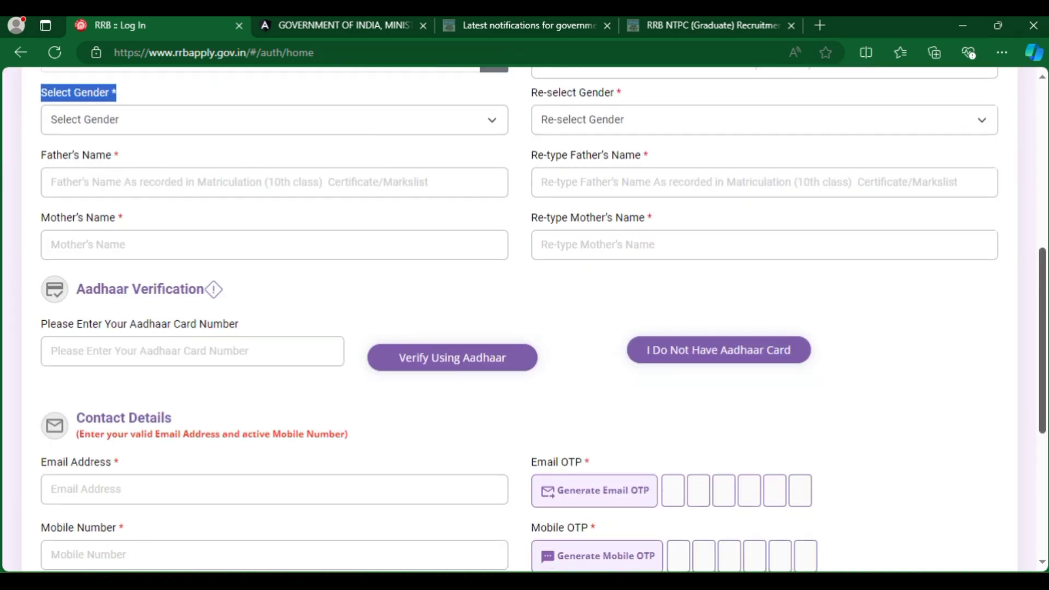
key("Down")
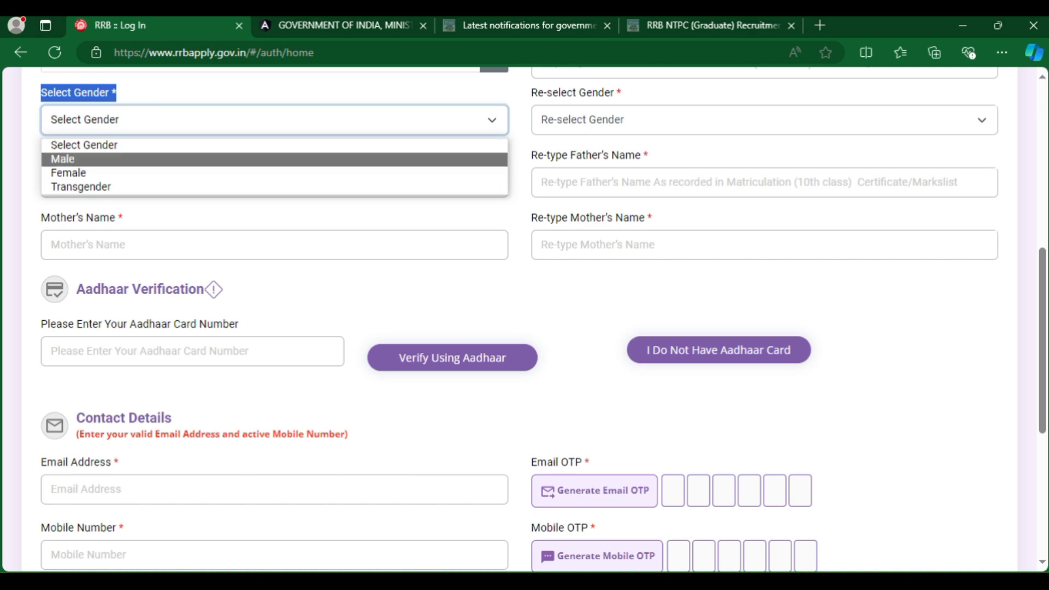
key("Down")
key("Return")
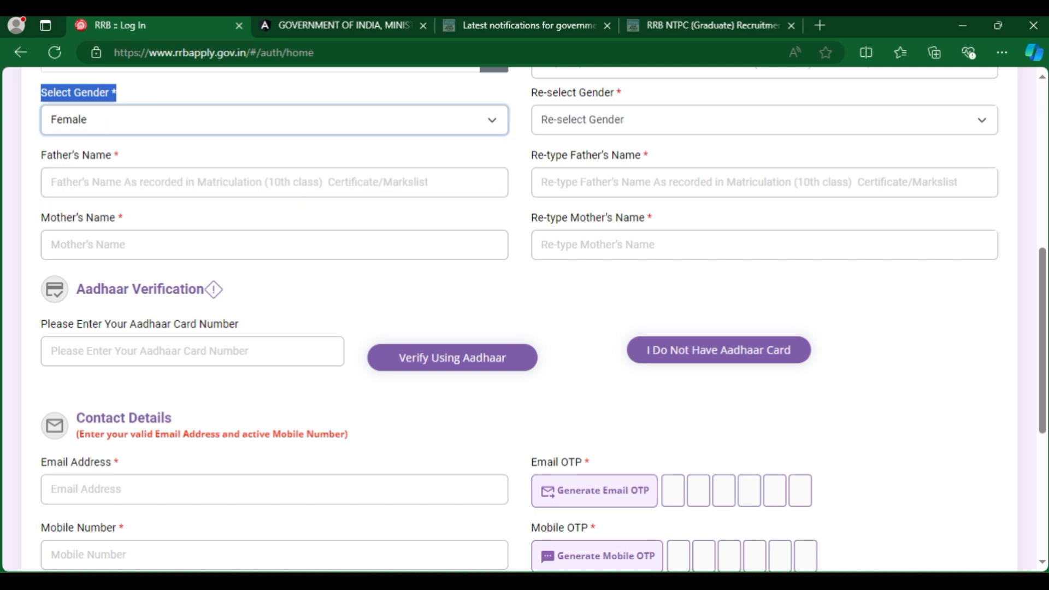
key("Tab")
key("alt+Down")
key("Down")
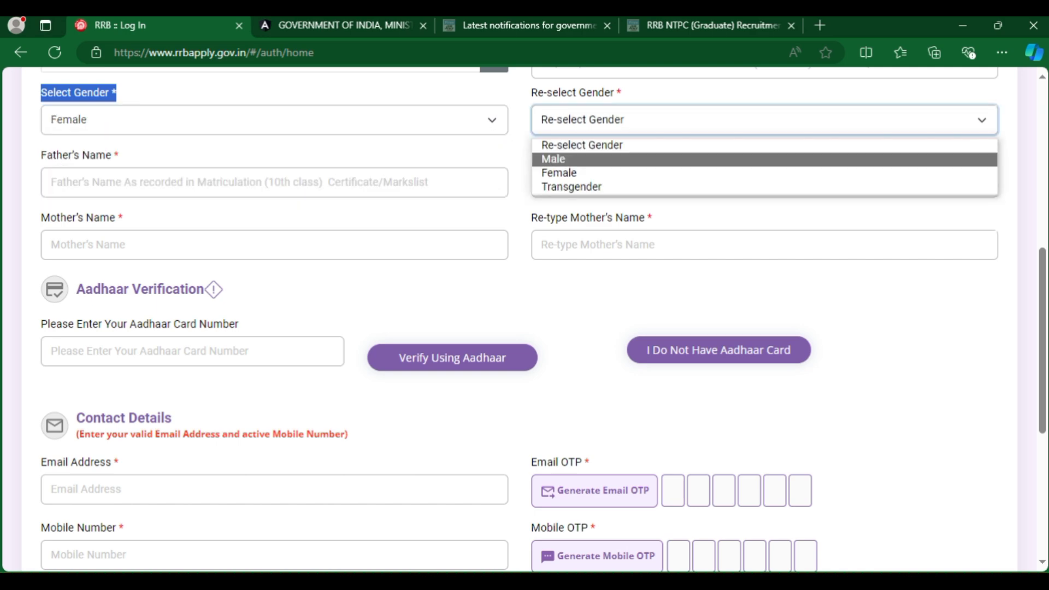
key("Down")
key("Return")
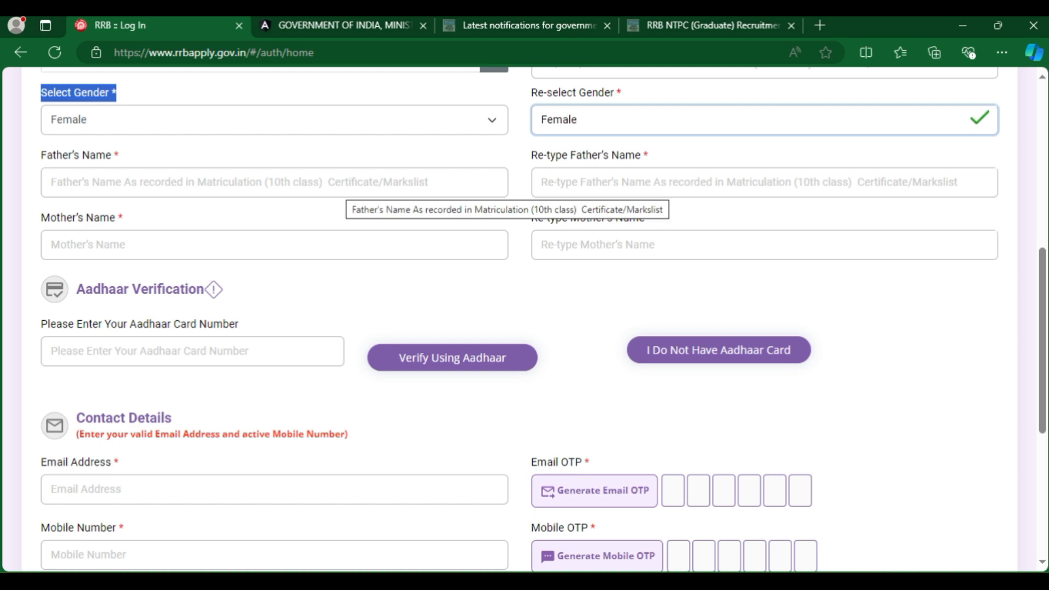
Go over the Father's and Mother's Name fields and the Aadhaar Verification heading.
left_click_drag(118, 156, 41, 155)
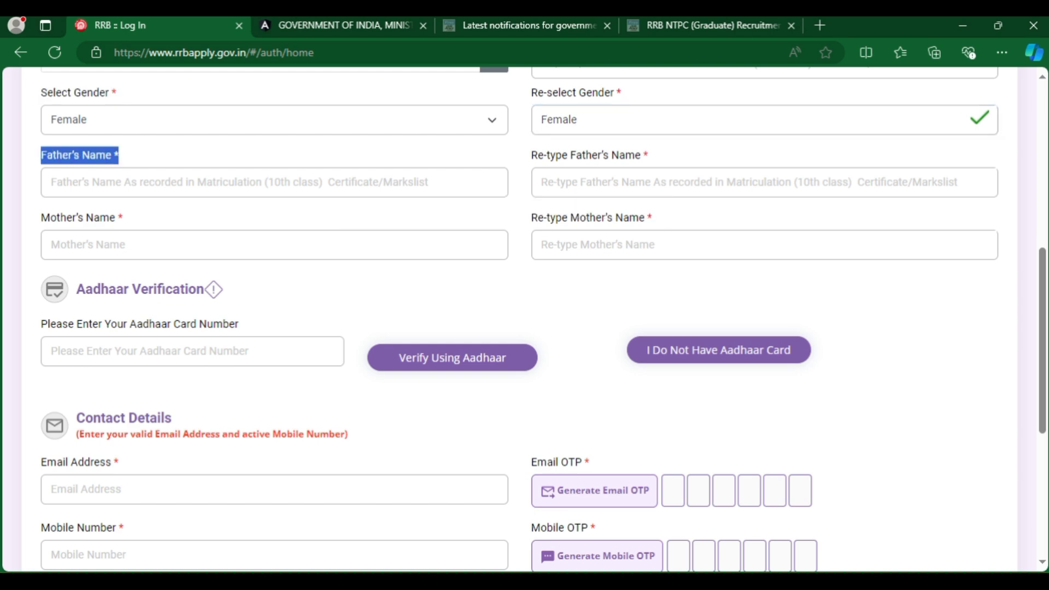
left_click_drag(531, 155, 643, 155)
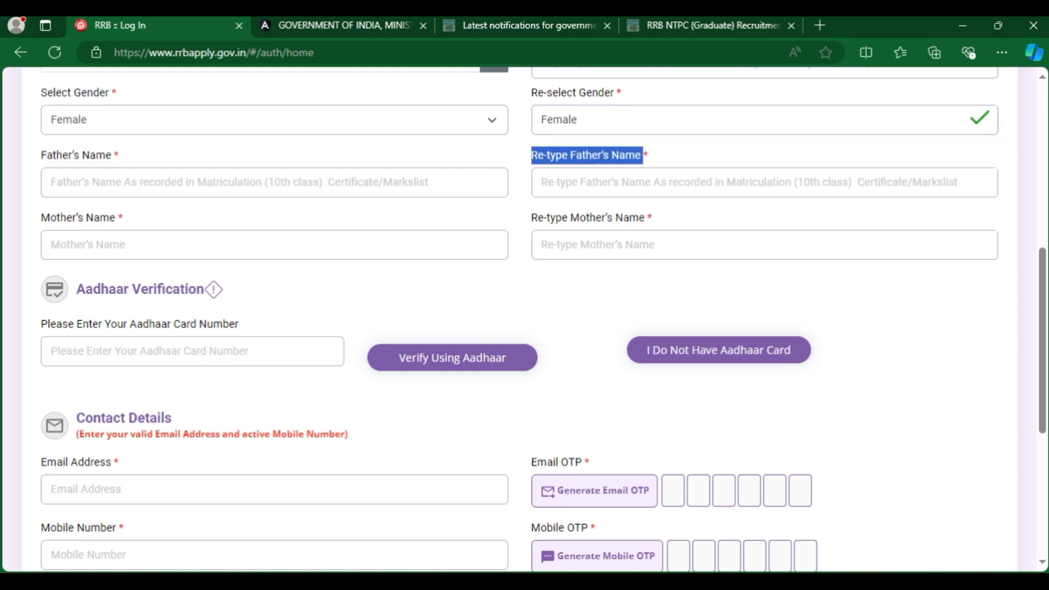
left_click_drag(118, 217, 41, 217)
left_click_drag(531, 155, 645, 217)
left_click_drag(531, 218, 645, 217)
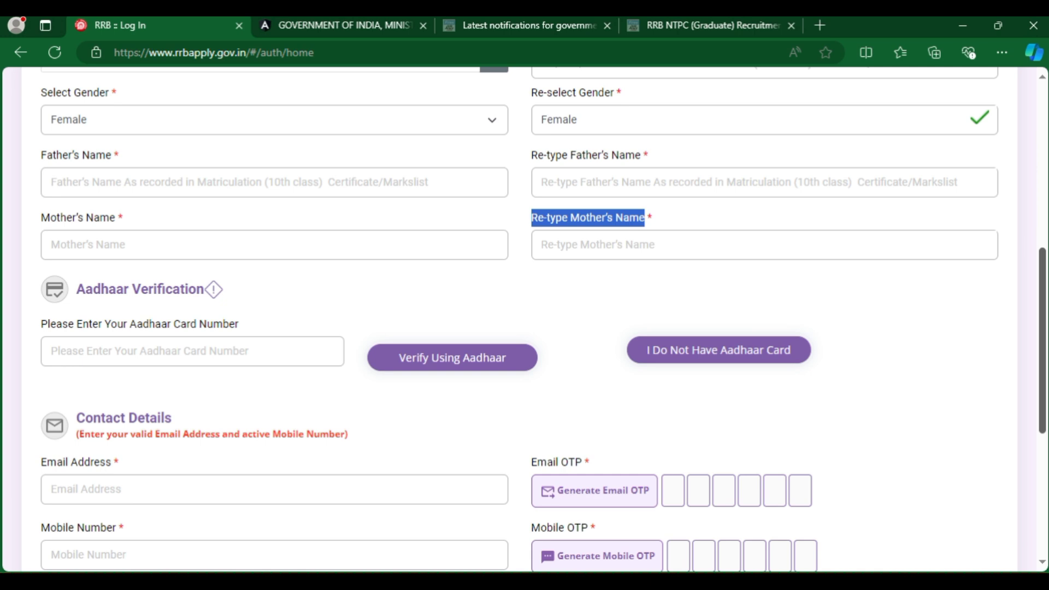
left_click_drag(224, 290, 76, 290)
Read the Aadhaar validation advice, then choose 'I Do Not Have Aadhaar Card'.
left_click(52, 351)
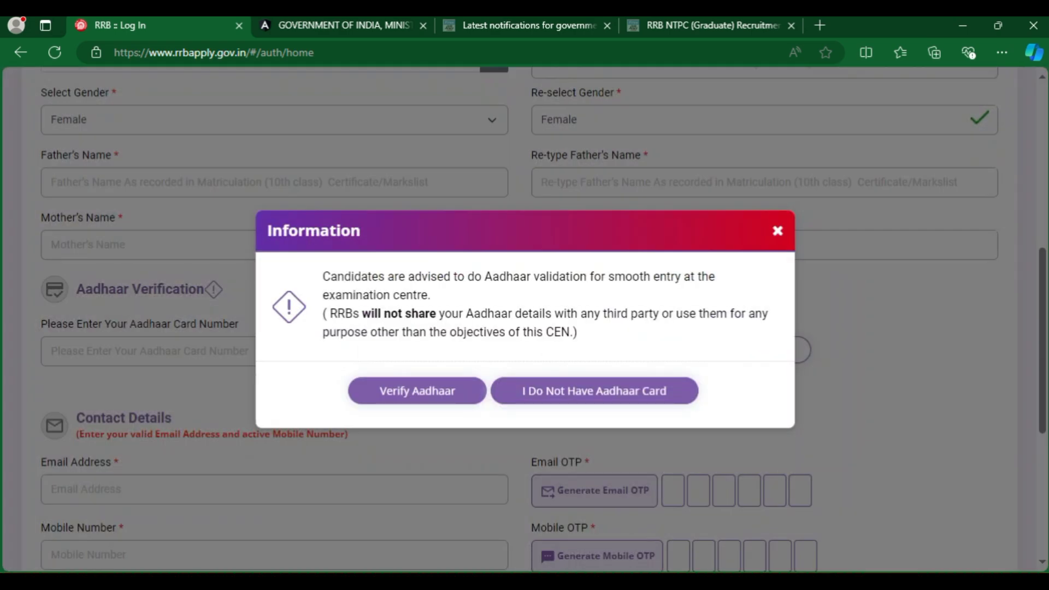
left_click_drag(323, 276, 577, 331)
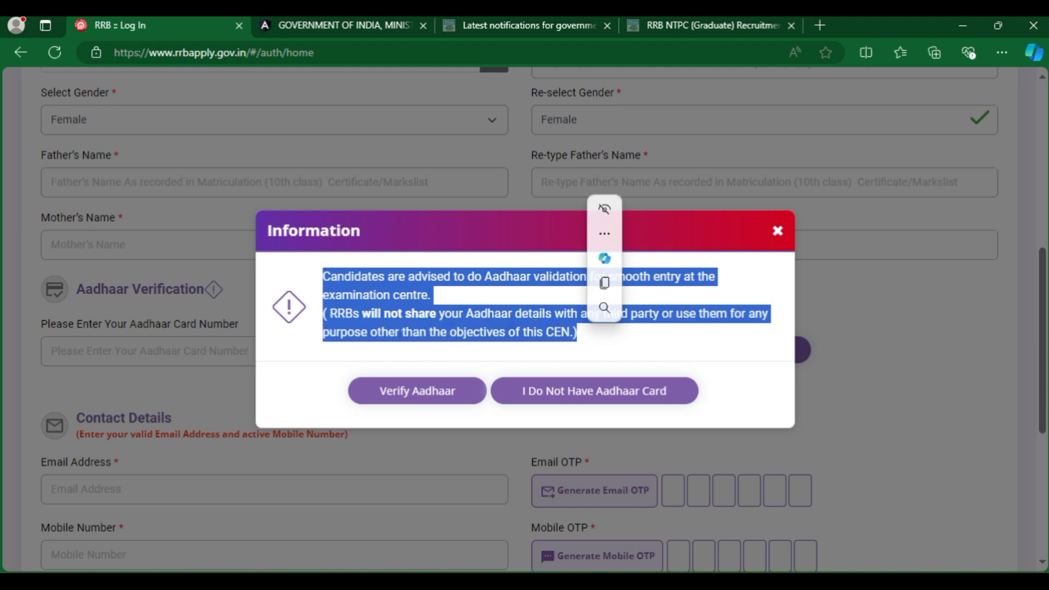
left_click(577, 332)
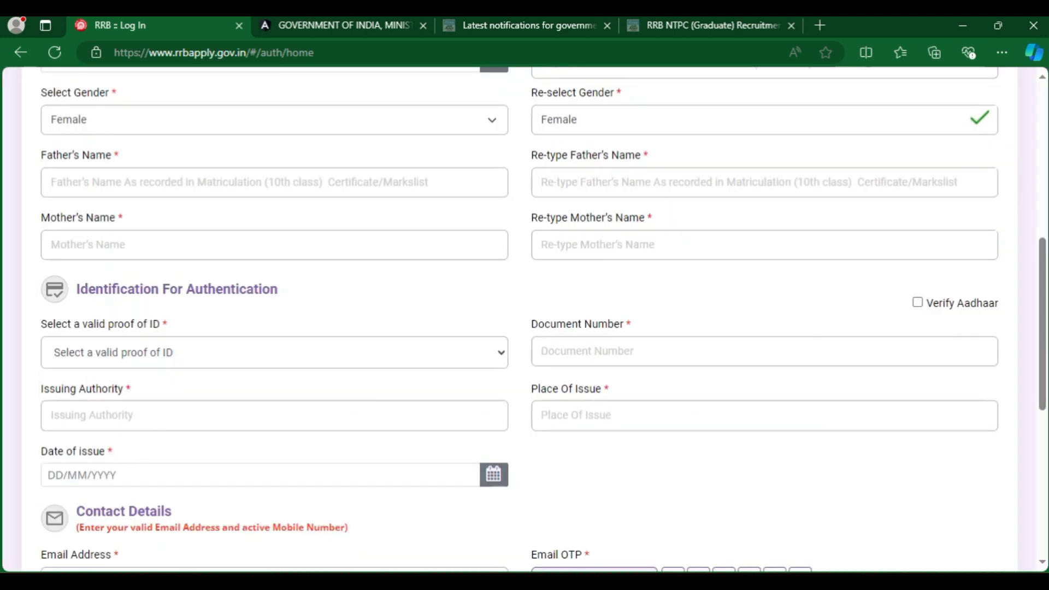
left_click(594, 390)
Select PAN as proof of ID and review the Document Number, Issuing Authority and Place Of Issue fields.
left_click(274, 353)
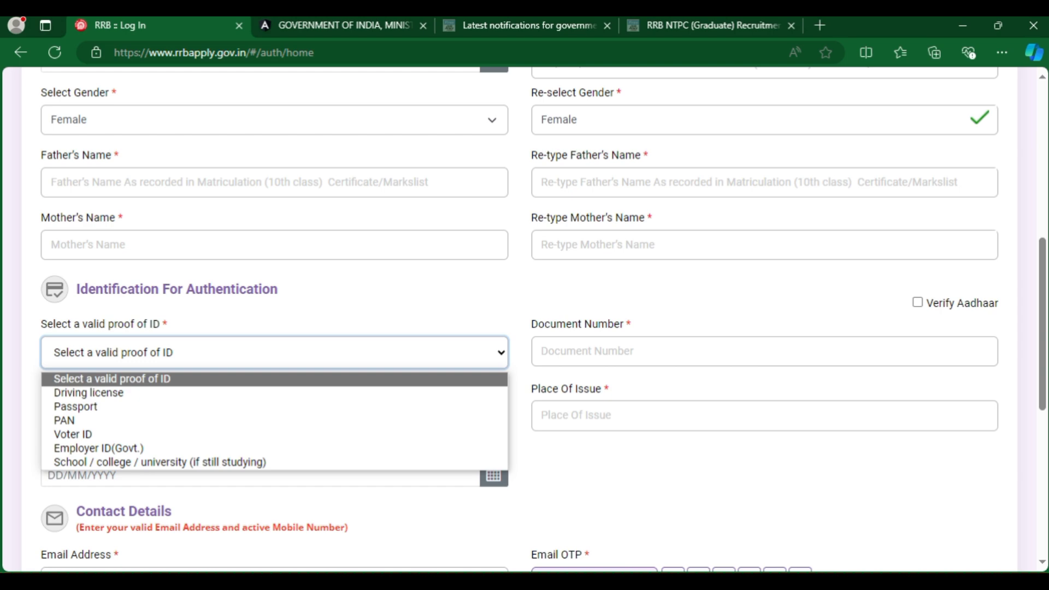
key("Down")
key("Down")
key("Down")
key("Return")
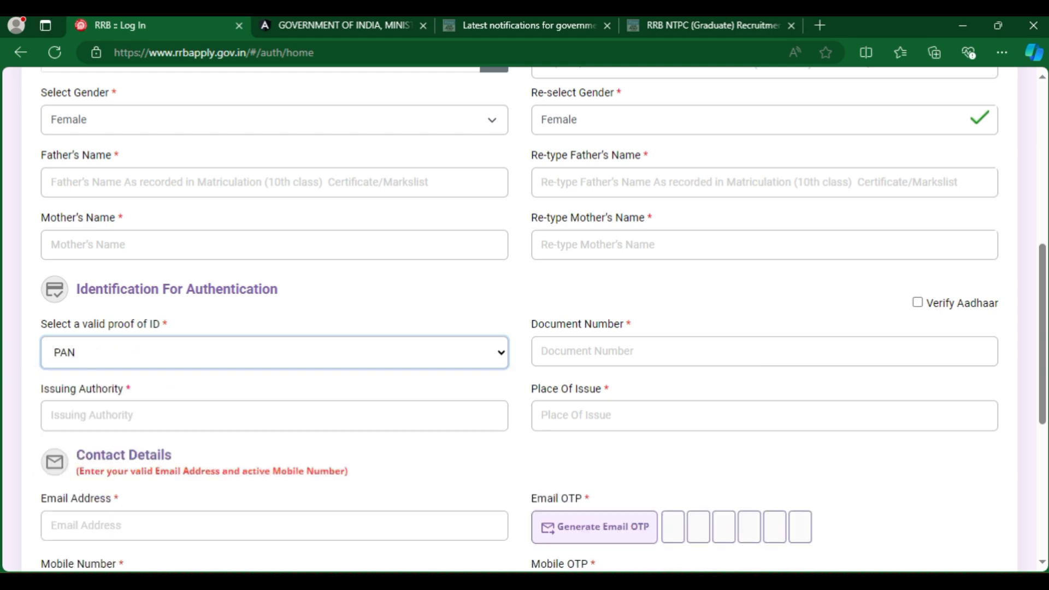
left_click(542, 350)
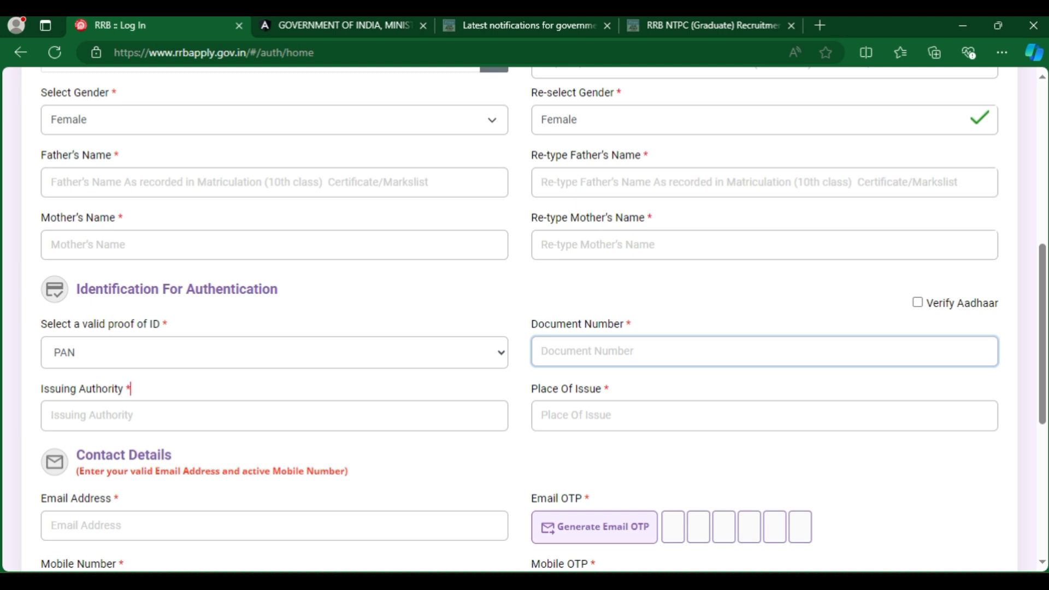
left_click_drag(131, 389, 41, 389)
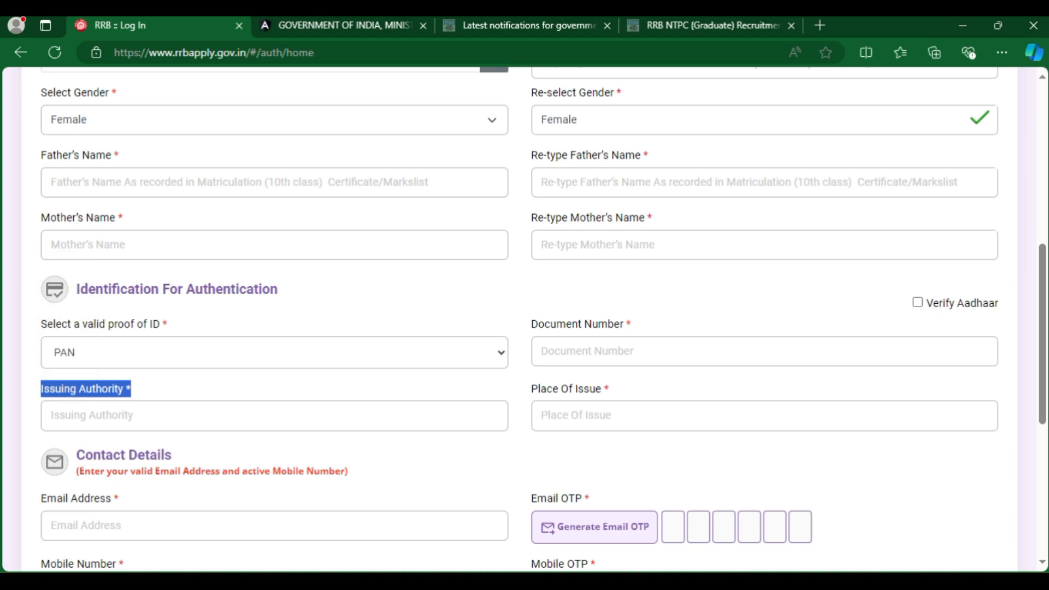
left_click_drag(606, 389, 532, 389)
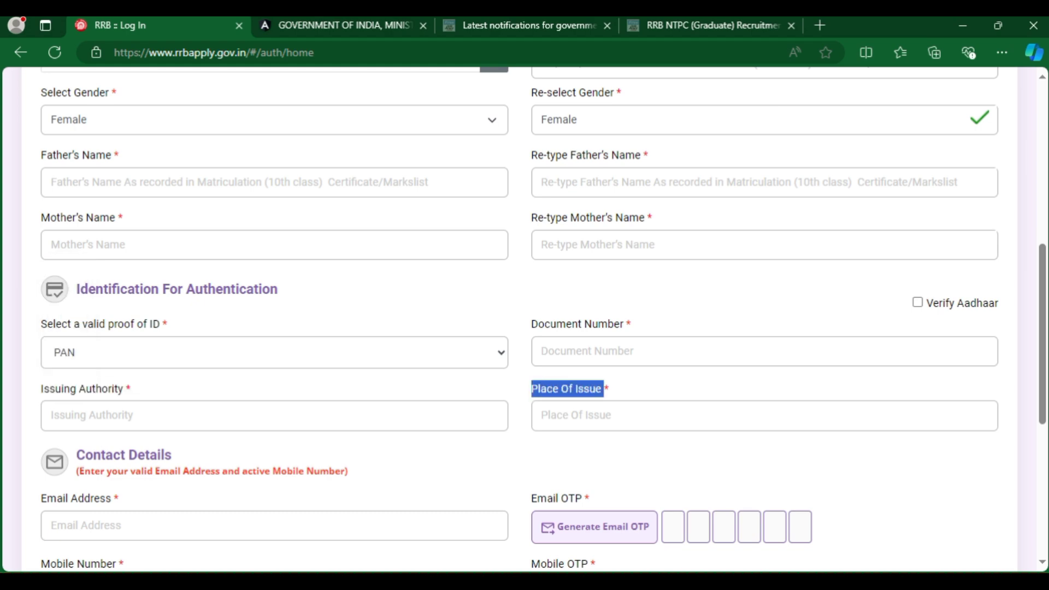
left_click(531, 389)
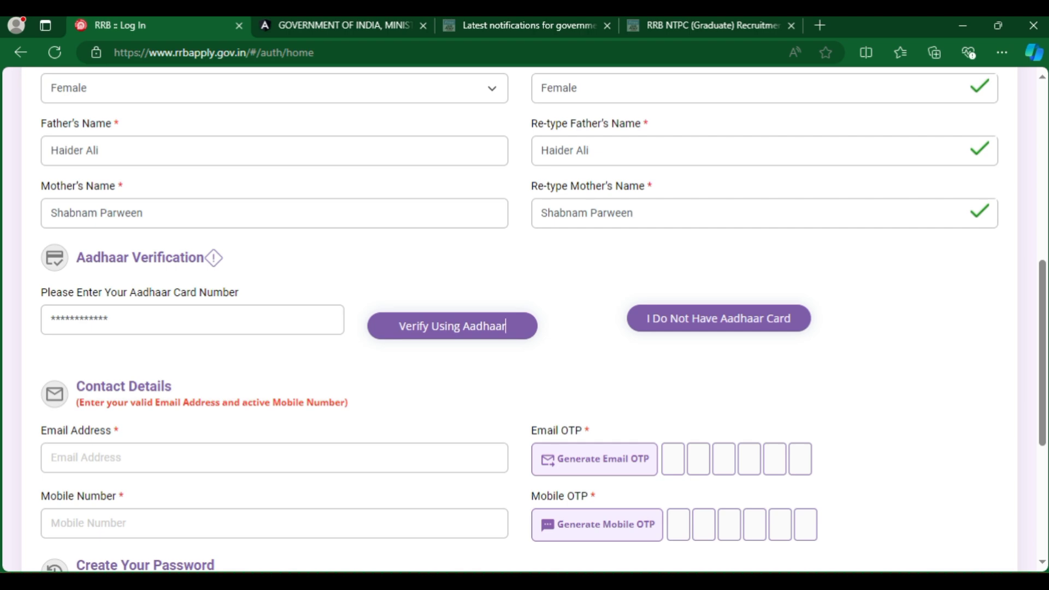
Start Aadhaar verification, ticking both the matriculation-match declaration and the UIDAI consent checkbox.
left_click(505, 326)
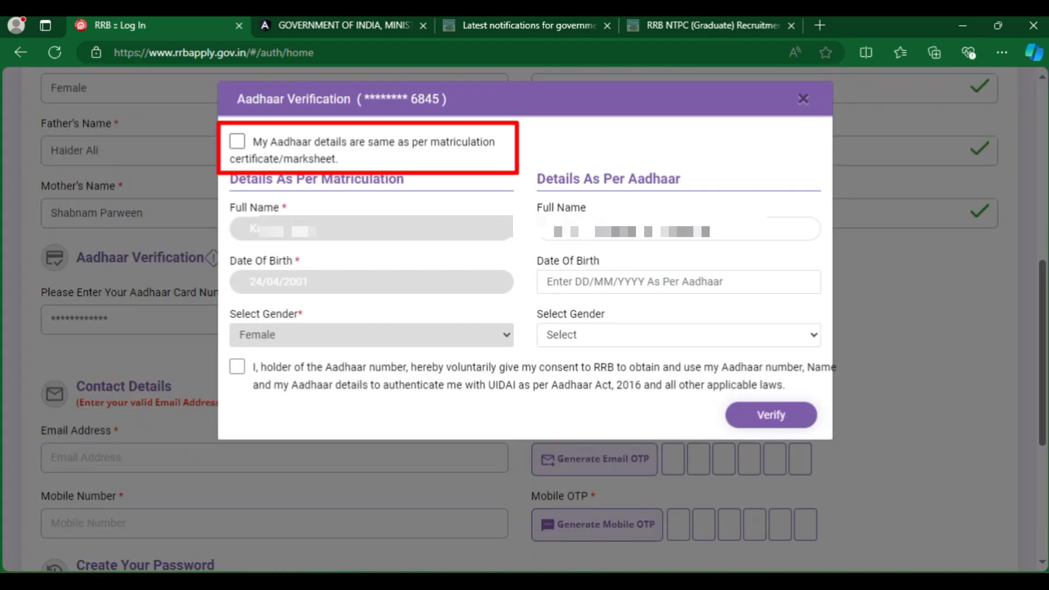
left_click(237, 141)
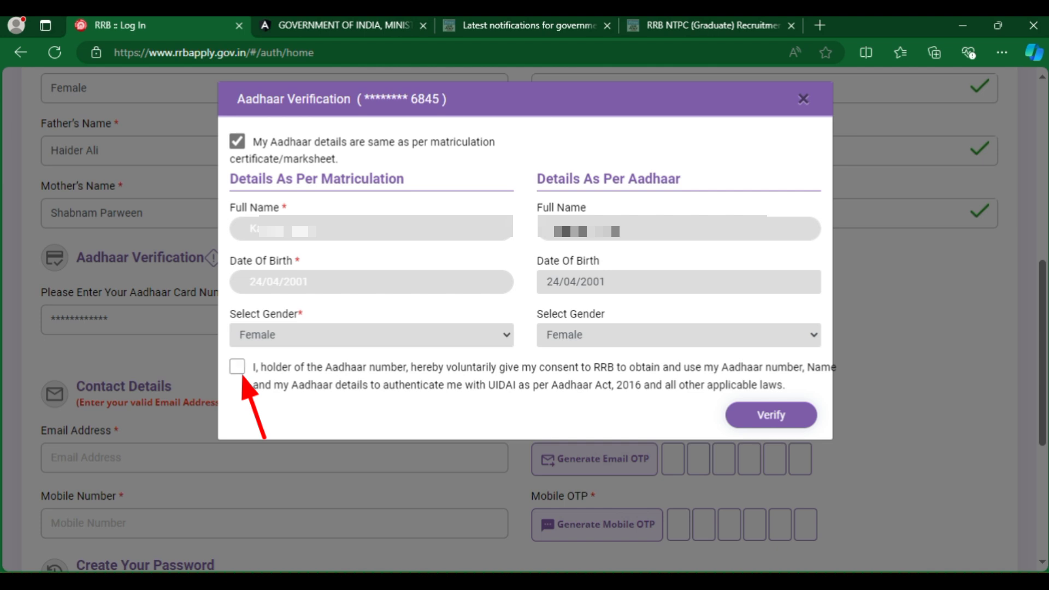
left_click(237, 366)
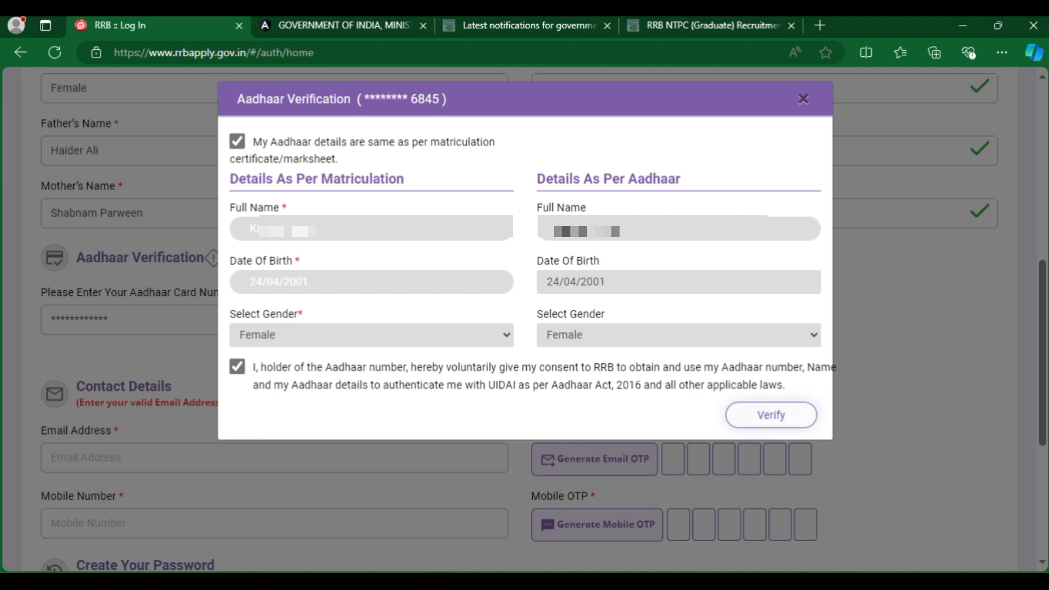
scroll(594, 305, "down", 2)
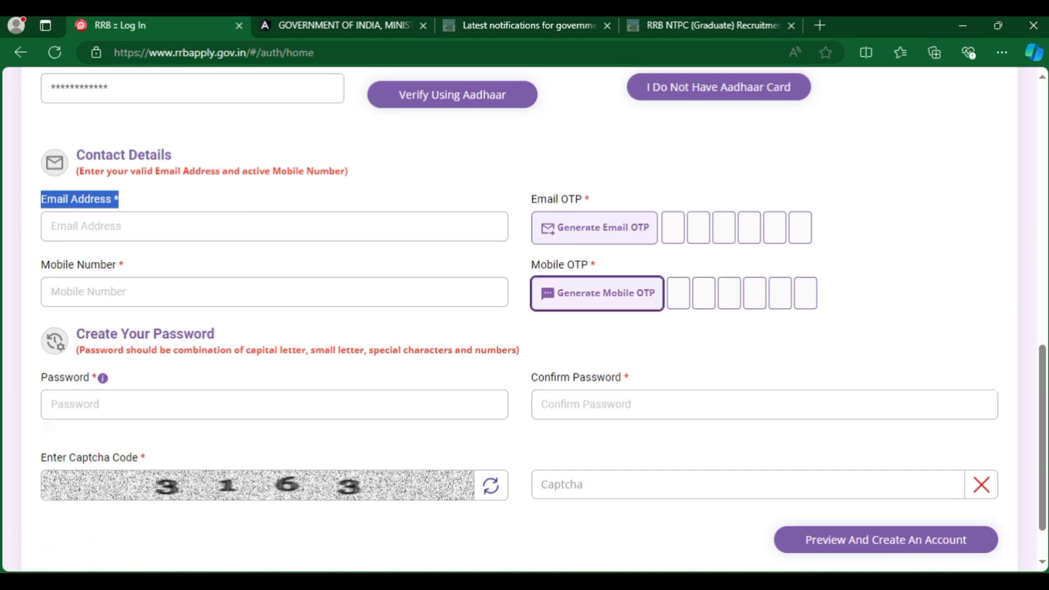
Go over the Email, Mobile and OTP fields, the password composition rules and the Confirm Password field.
scroll(524, 319, "down", 1)
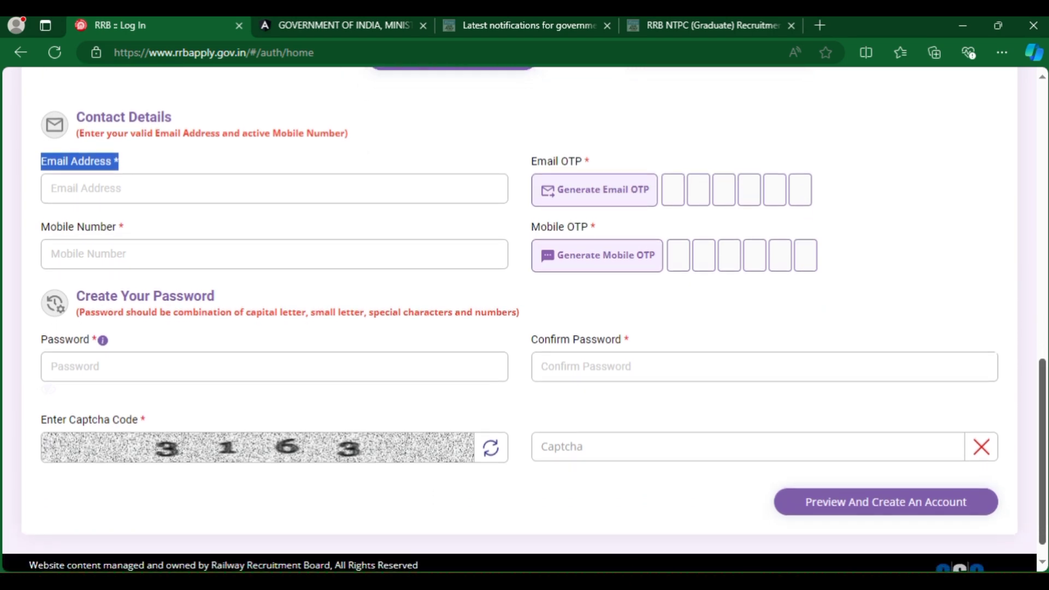
left_click_drag(124, 227, 40, 227)
left_click_drag(591, 226, 531, 227)
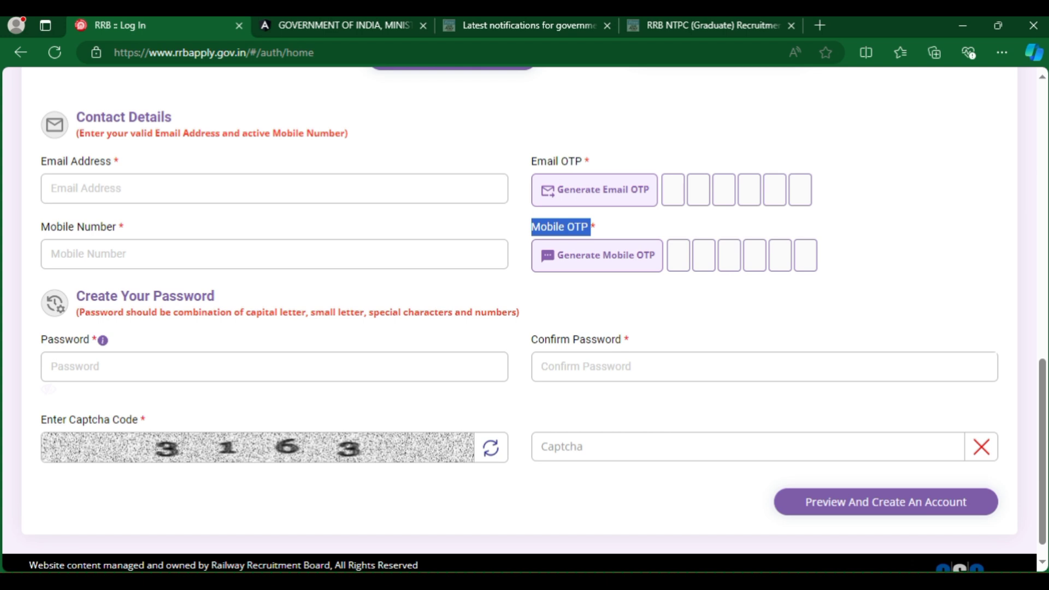
triple_click(105, 296)
left_click(158, 312)
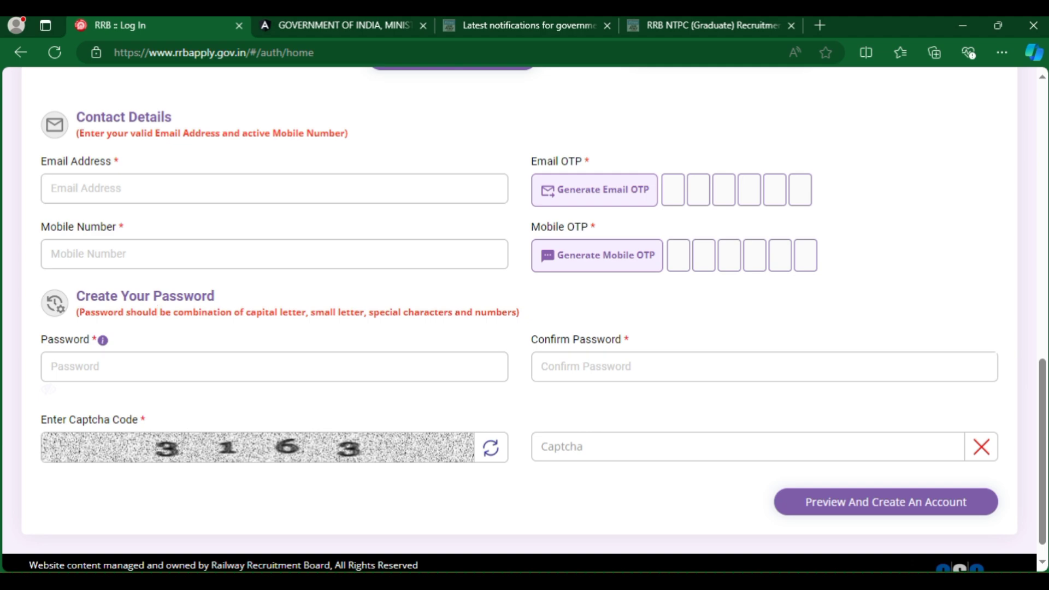
left_click_drag(78, 311, 616, 340)
left_click(532, 340)
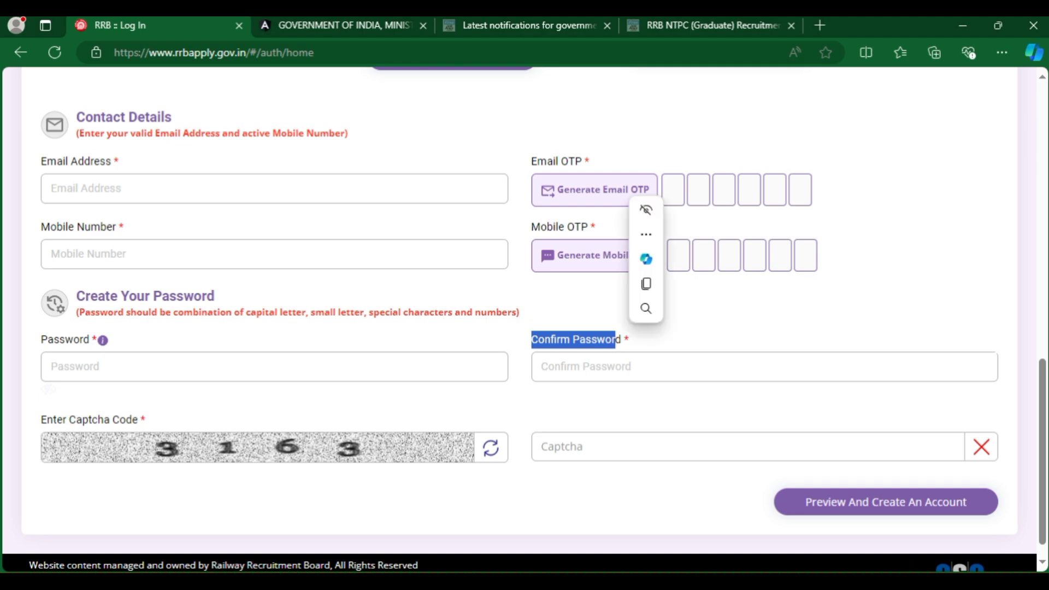
left_click(214, 295)
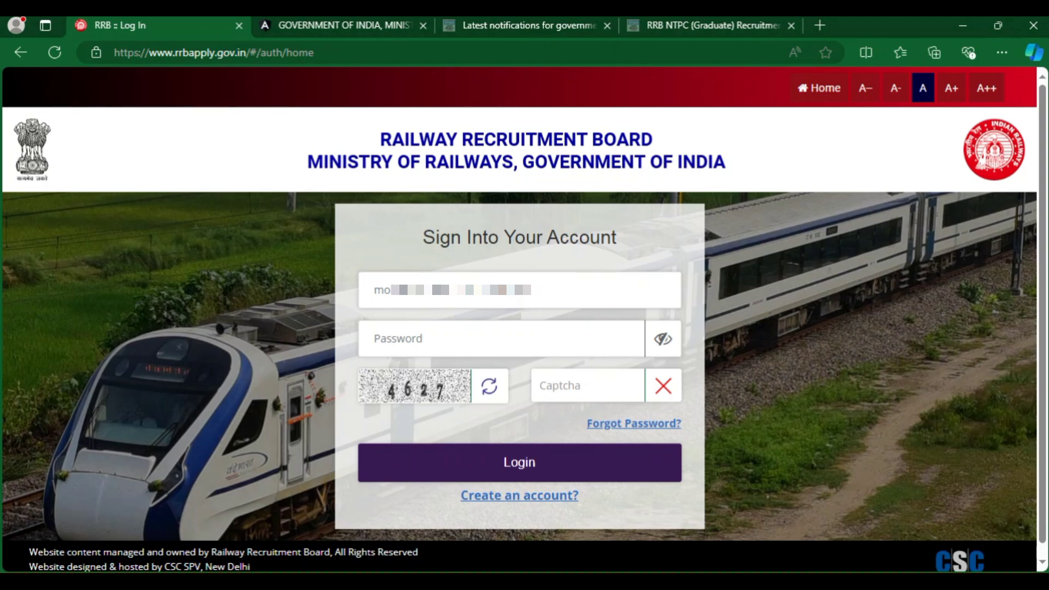
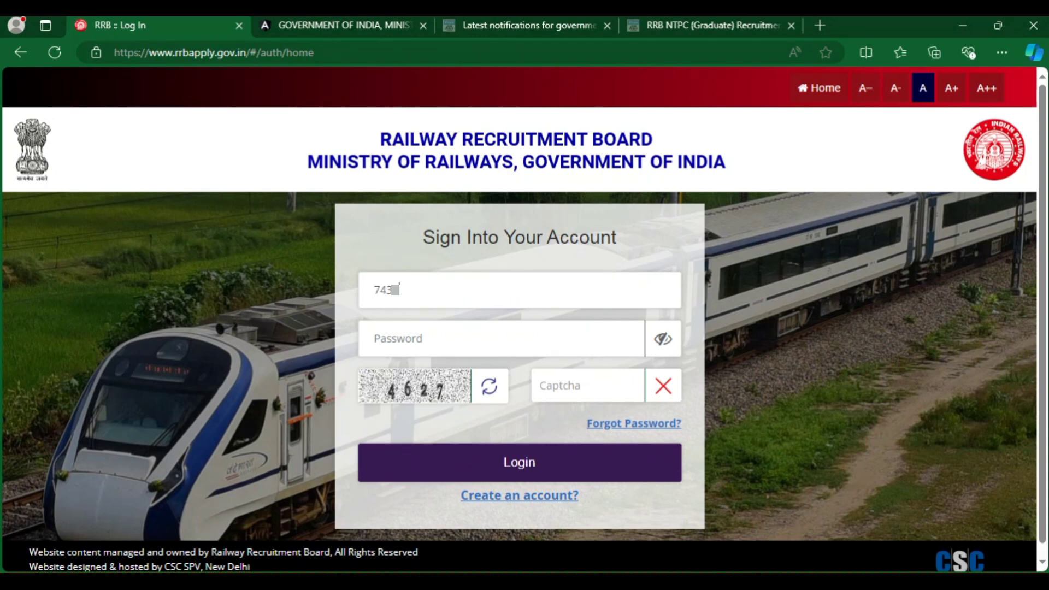
Log in with the registered login ID and password, then read the Candidate Dashboard's general instructions.
key("Tab")
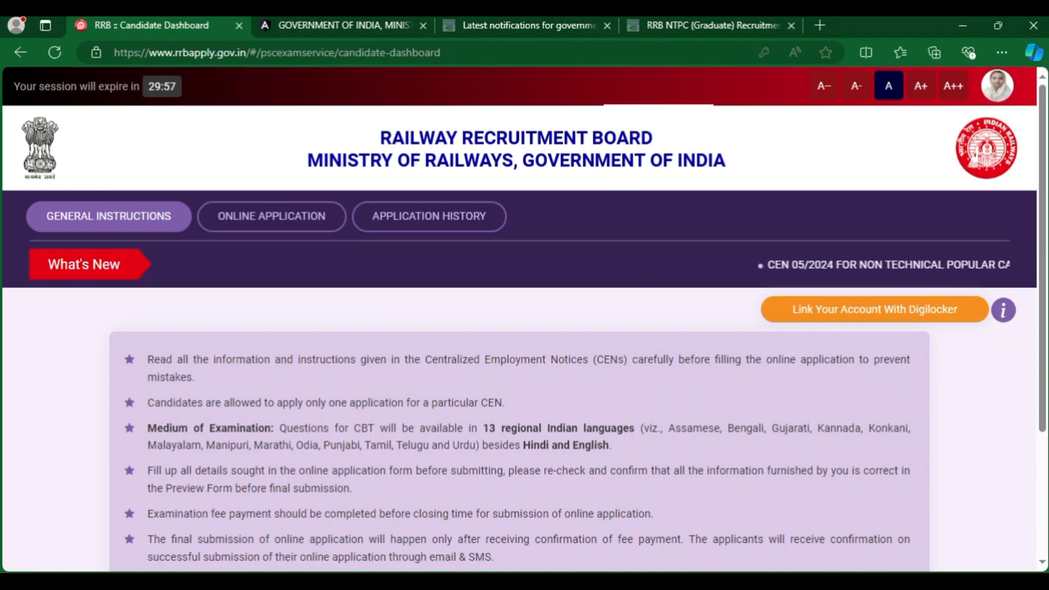
scroll(519, 328, "down", 3)
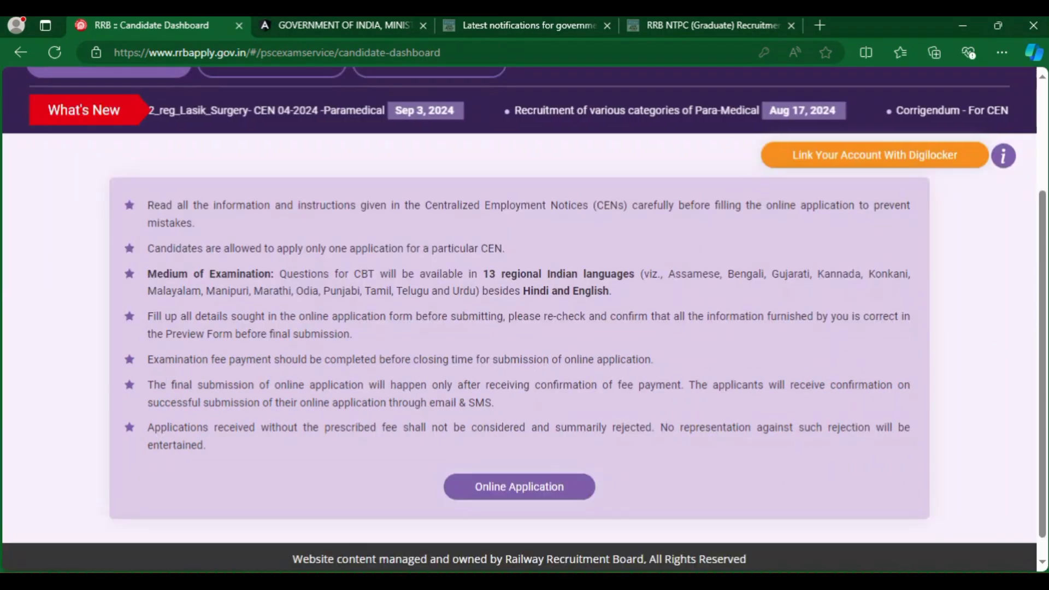
left_click_drag(147, 205, 206, 445)
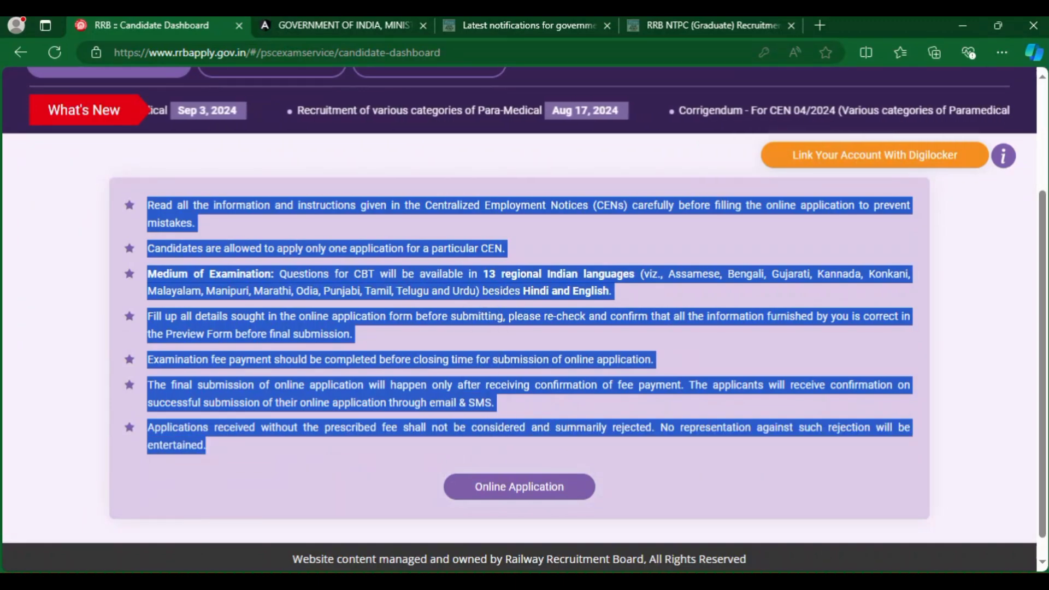
left_click(205, 446)
scroll(519, 328, "up", 2)
scroll(519, 328, "up", 2)
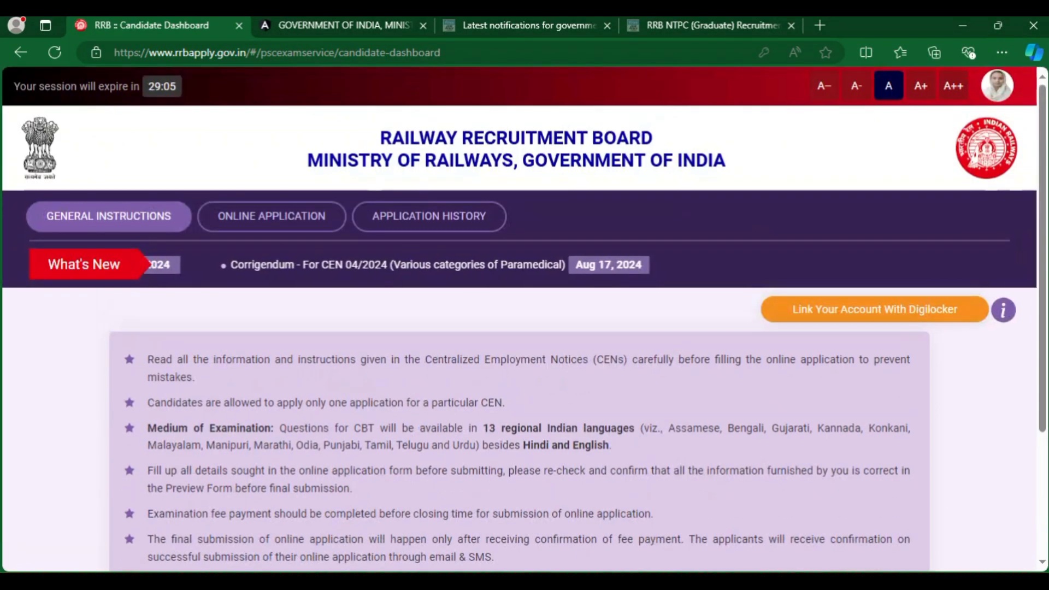
scroll(519, 328, "down", 4)
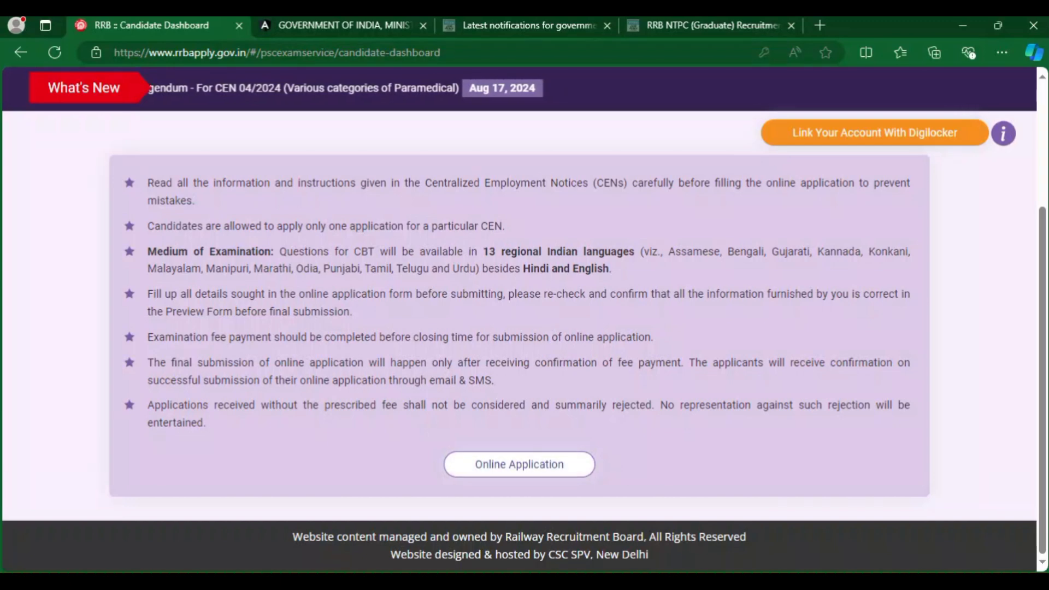
Review the CEN 05/2024 NTPC graduate posts notice, open 14/09/2024 to 13/10/2024.
left_click(519, 464)
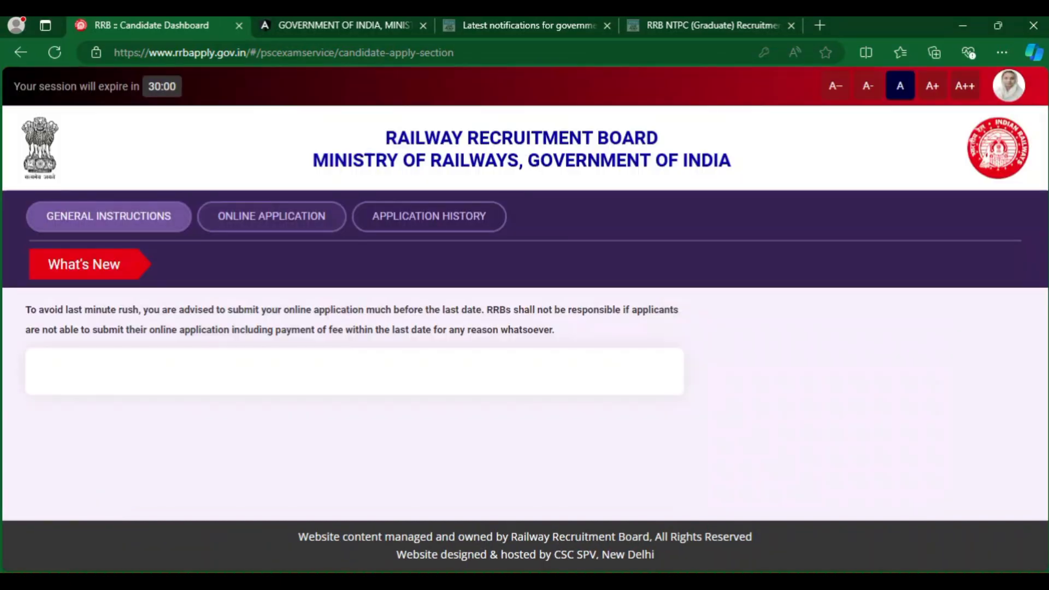
scroll(524, 327, "down", 2)
scroll(524, 328, "down", 3)
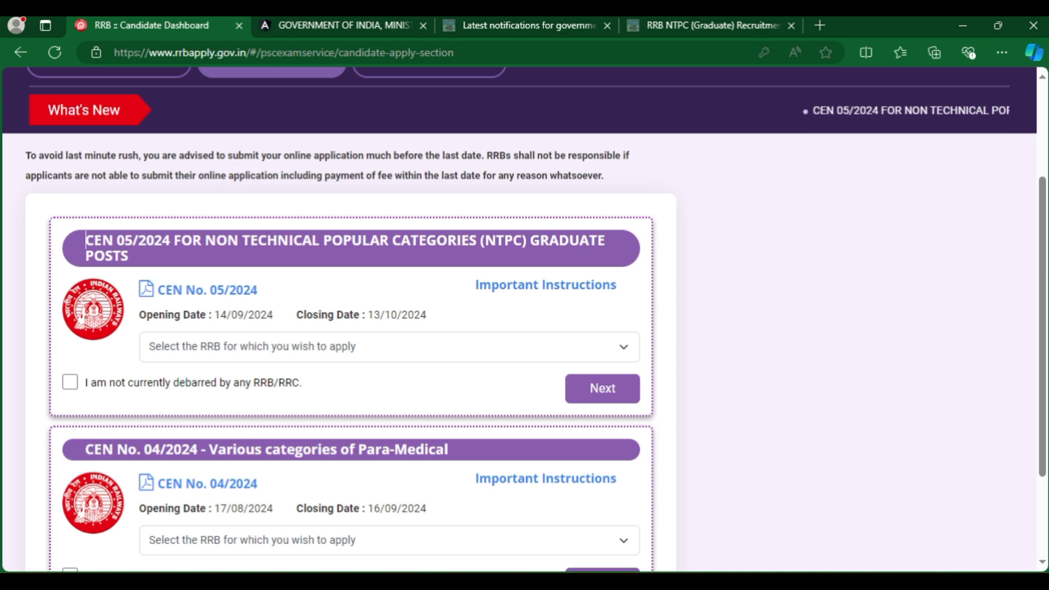
left_click_drag(85, 241, 128, 255)
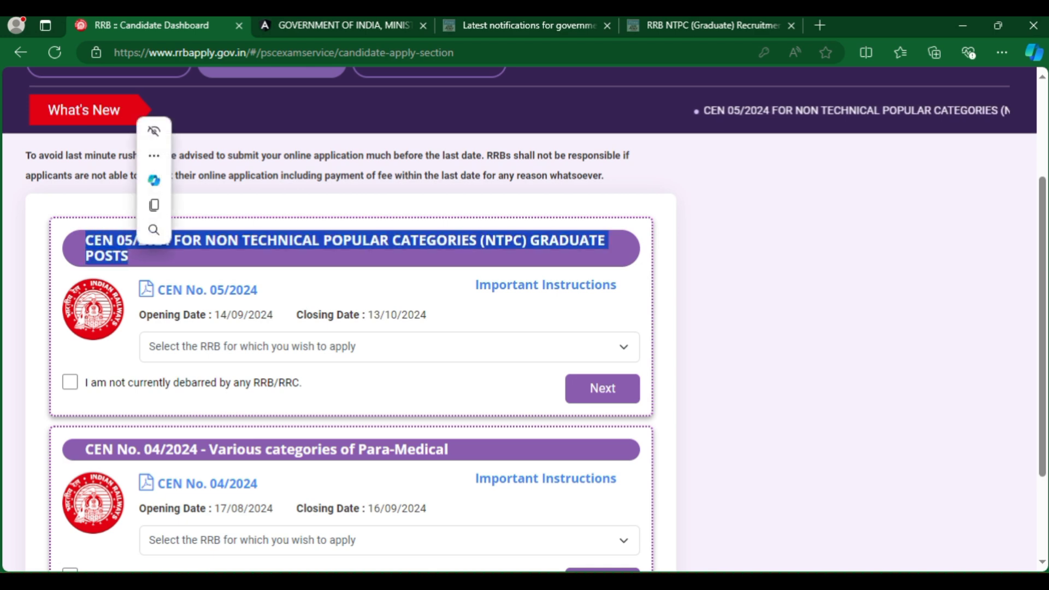
scroll(525, 328, "down", 2)
left_click_drag(93, 372, 281, 372)
left_click_drag(86, 163, 128, 179)
mouse_move(158, 177)
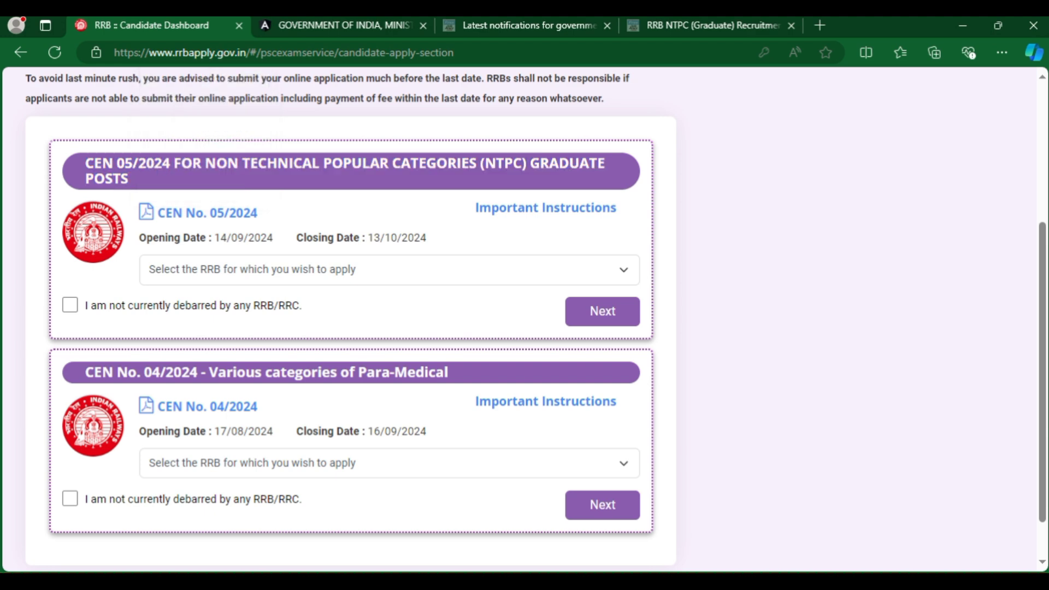
left_click_drag(541, 163, 128, 178)
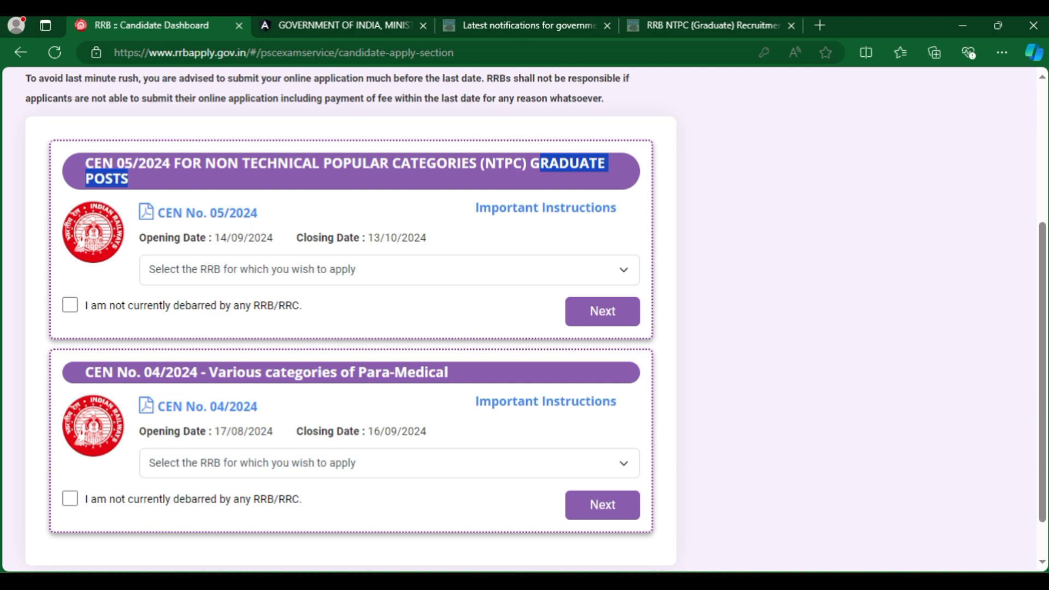
left_click_drag(139, 237, 273, 238)
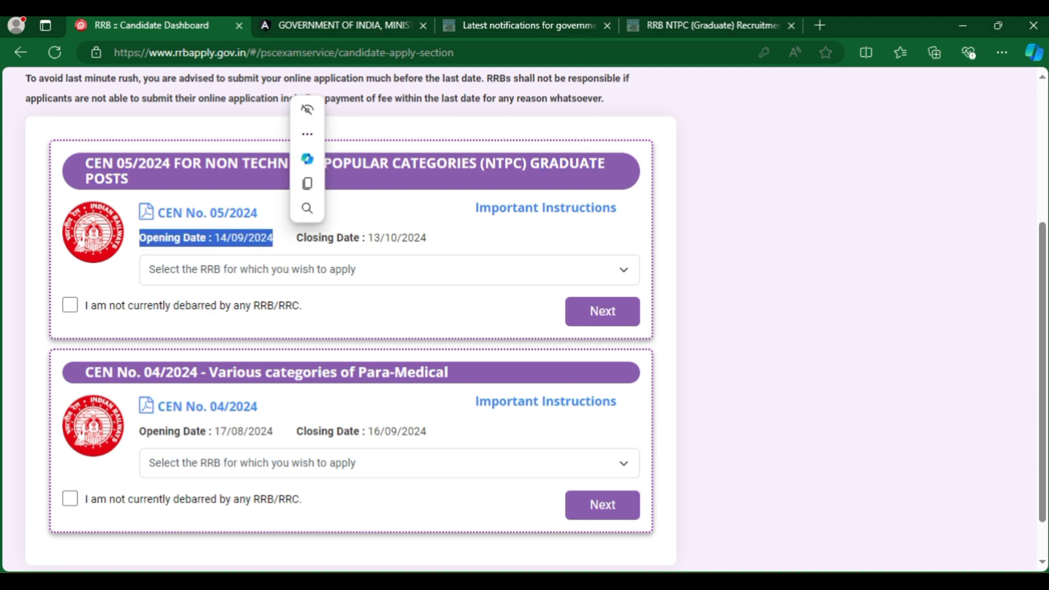
left_click_drag(368, 238, 426, 237)
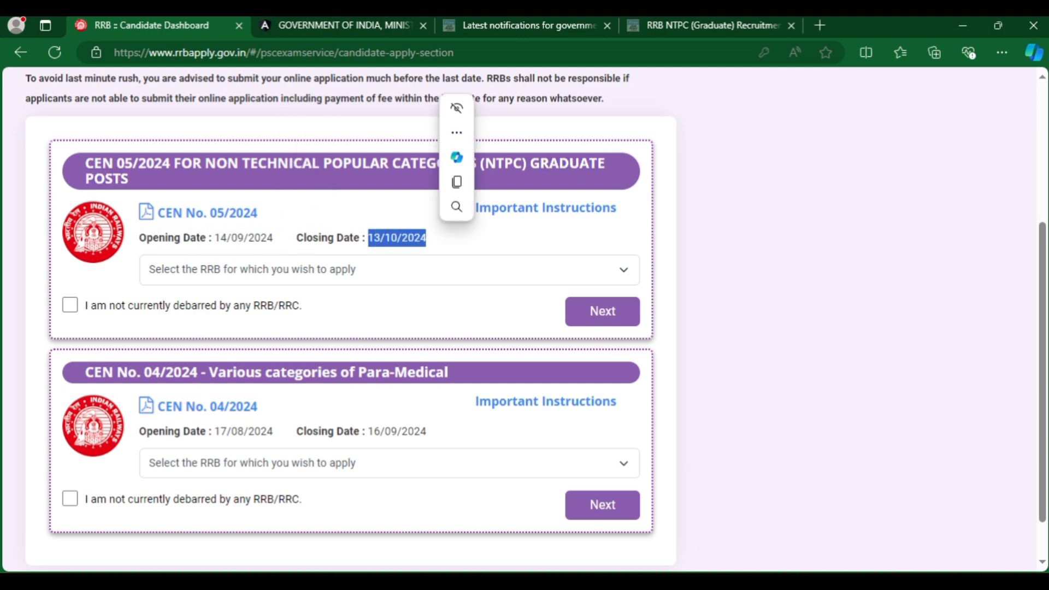
Declare no RRB/RRC debarment, choose RRB Kolkata, and proceed to the application form.
left_click(70, 305)
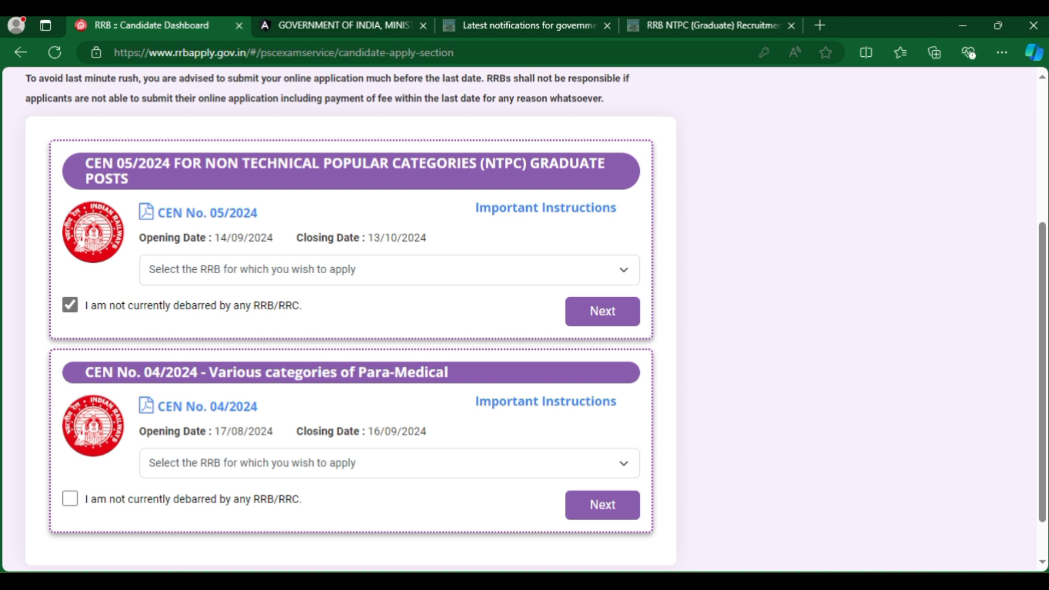
left_click(389, 269)
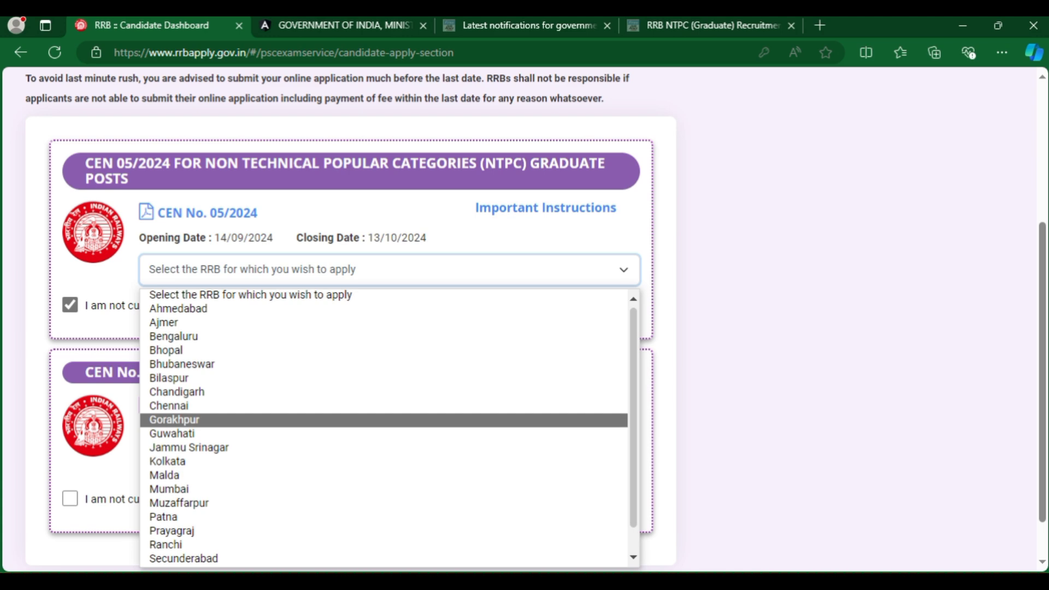
scroll(382, 421, "down", 1)
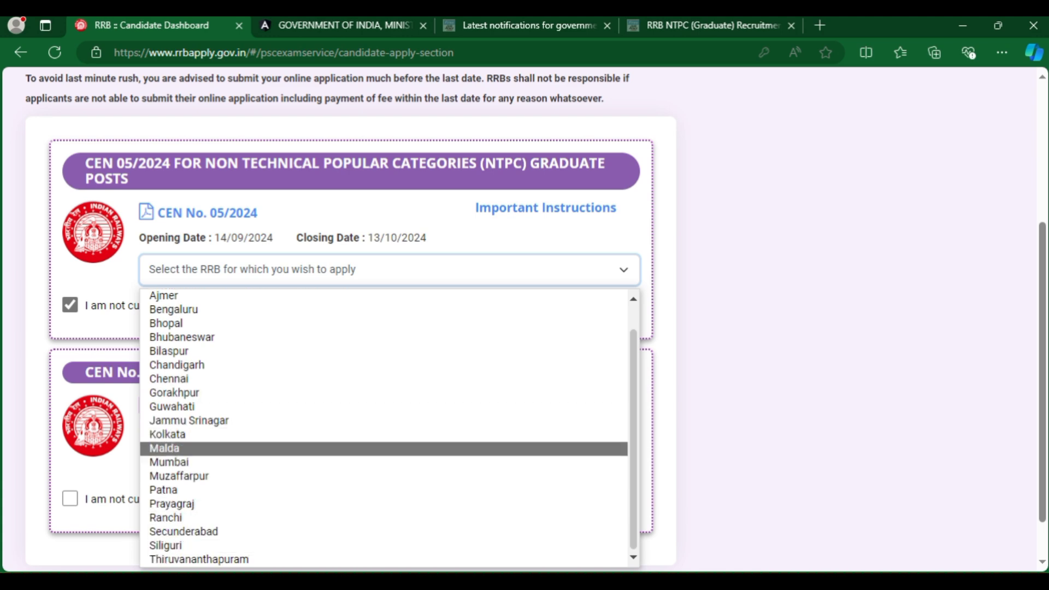
left_click(382, 434)
left_click(601, 309)
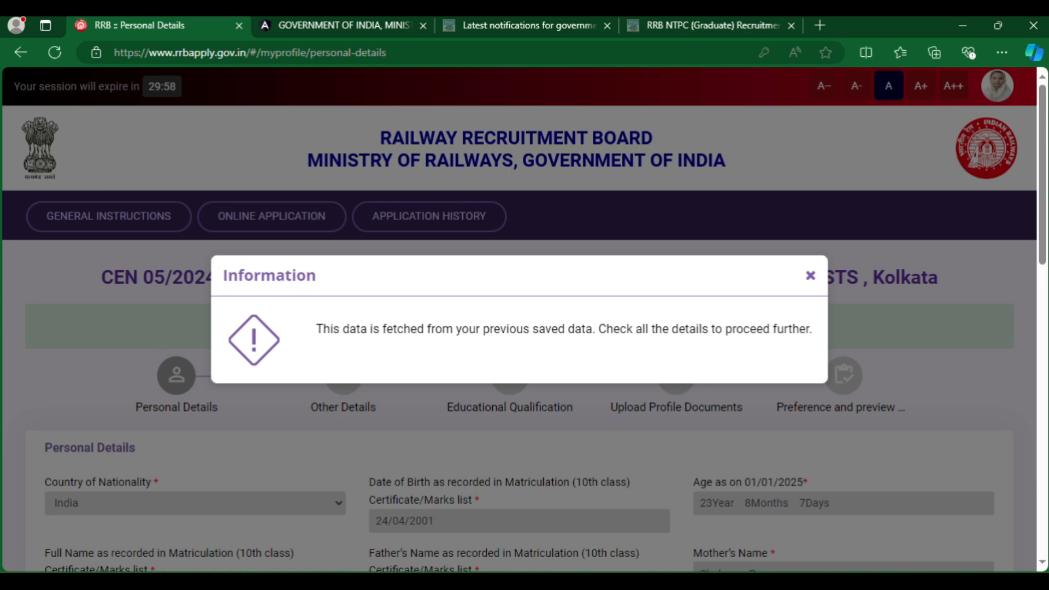
Dismiss the saved-data notice and review nationality, date of birth, age as on 01/01/2025, and name.
left_click_drag(322, 329, 806, 329)
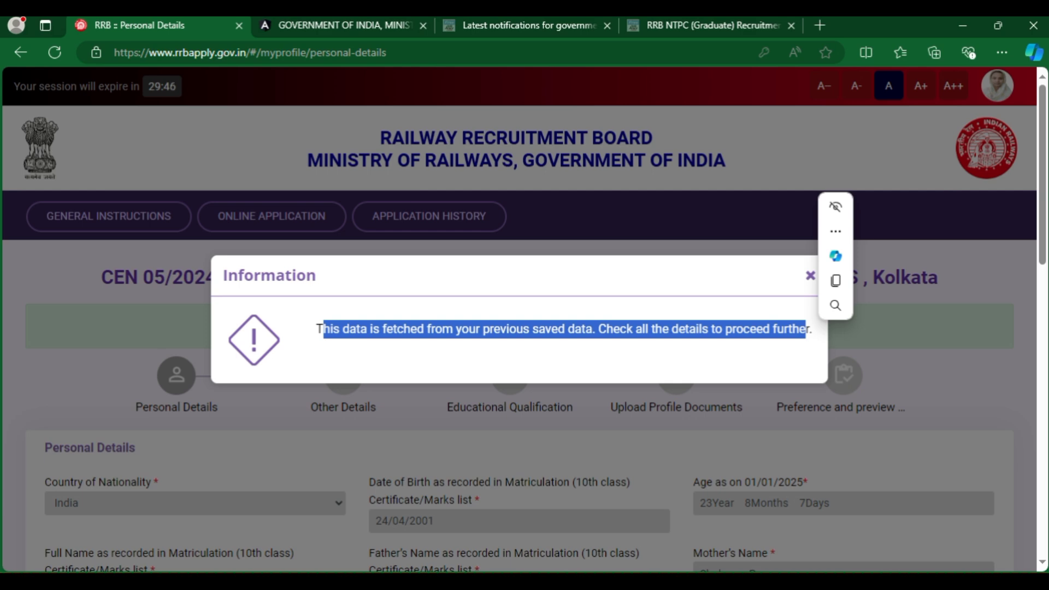
key("Escape")
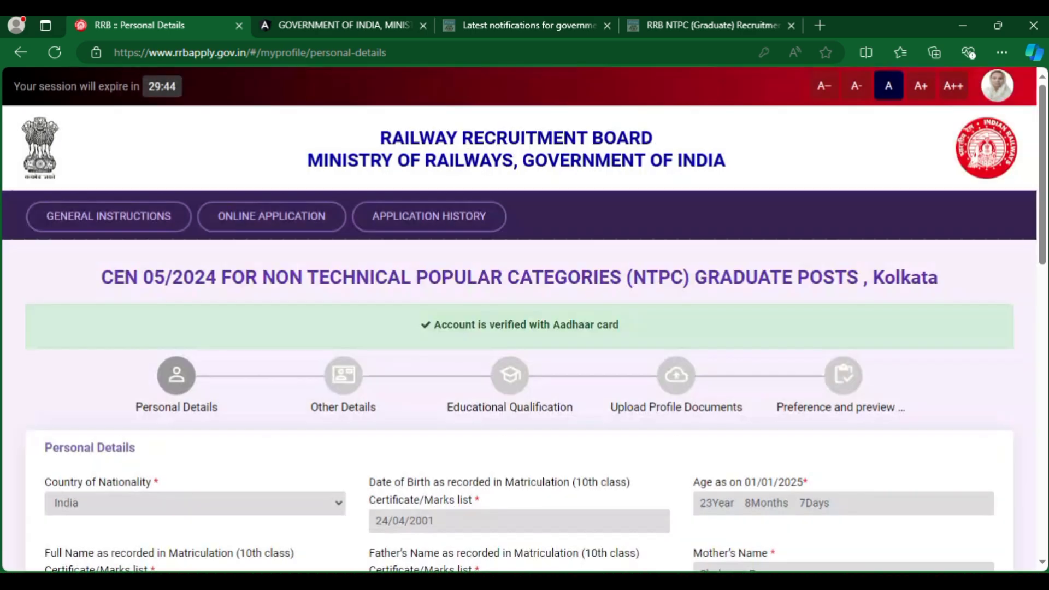
scroll(519, 328, "down", 5)
left_click_drag(44, 202, 161, 202)
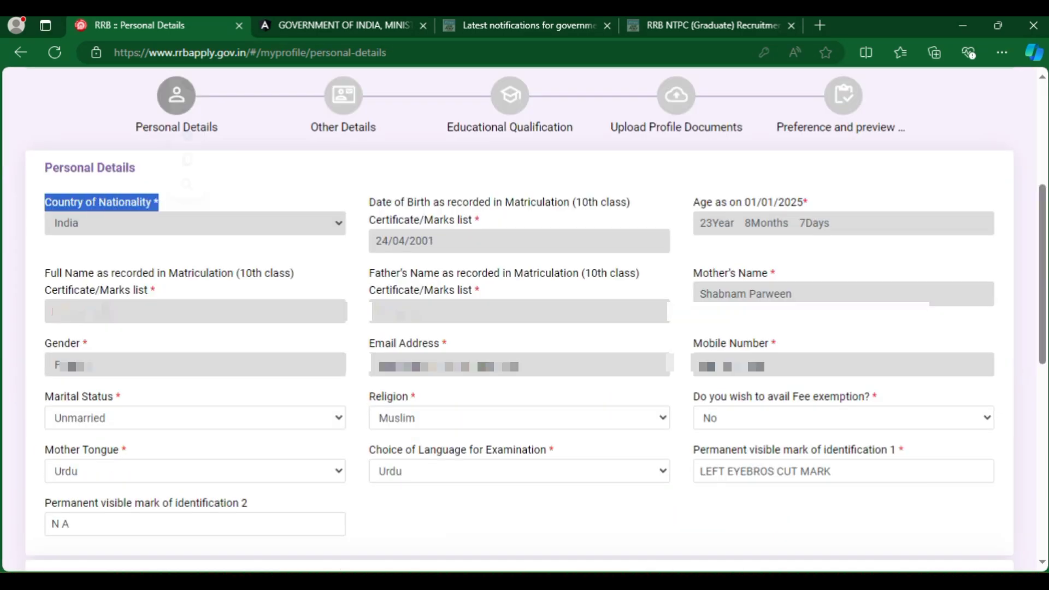
left_click_drag(369, 202, 479, 219)
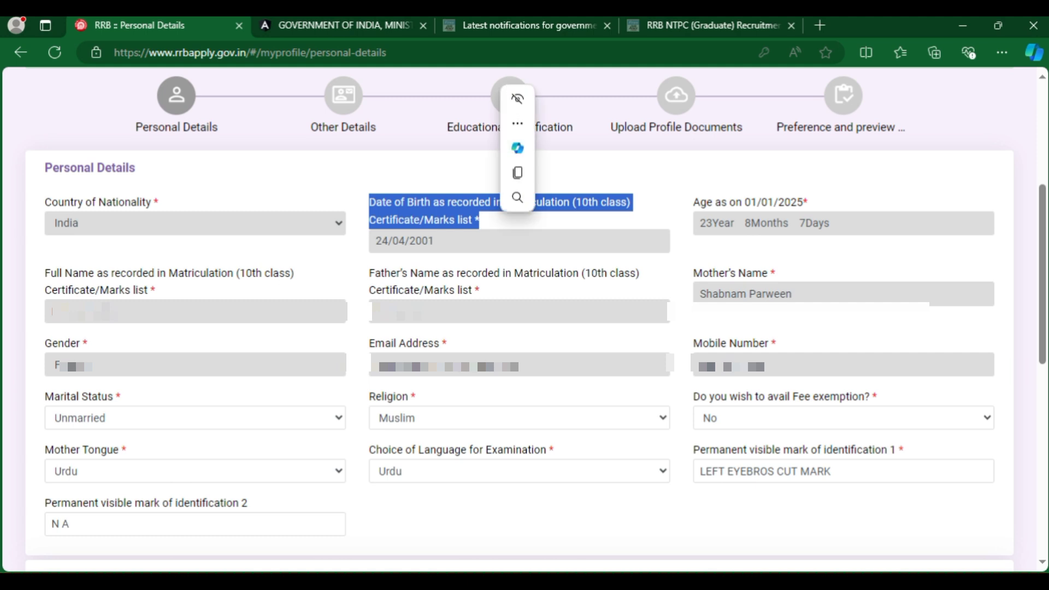
left_click_drag(700, 202, 809, 202)
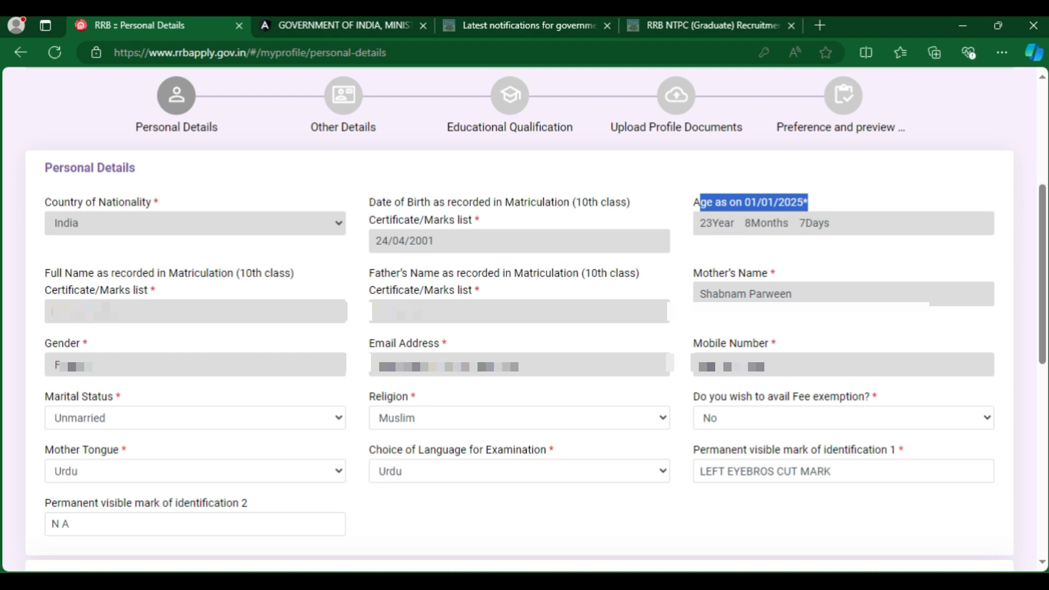
left_click_drag(699, 223, 829, 223)
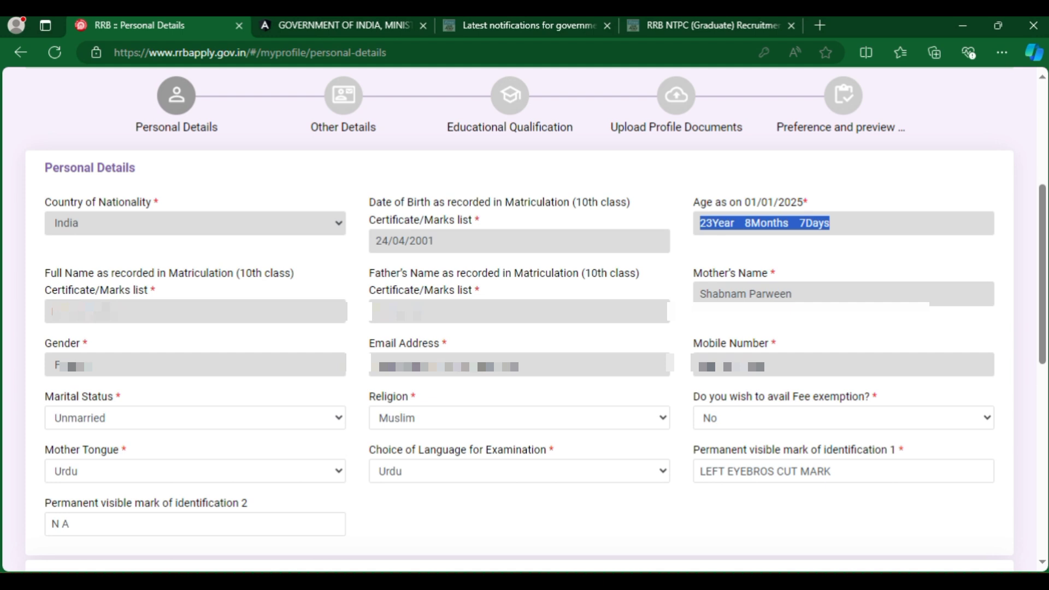
left_click_drag(45, 273, 155, 290)
key("ctrl+c")
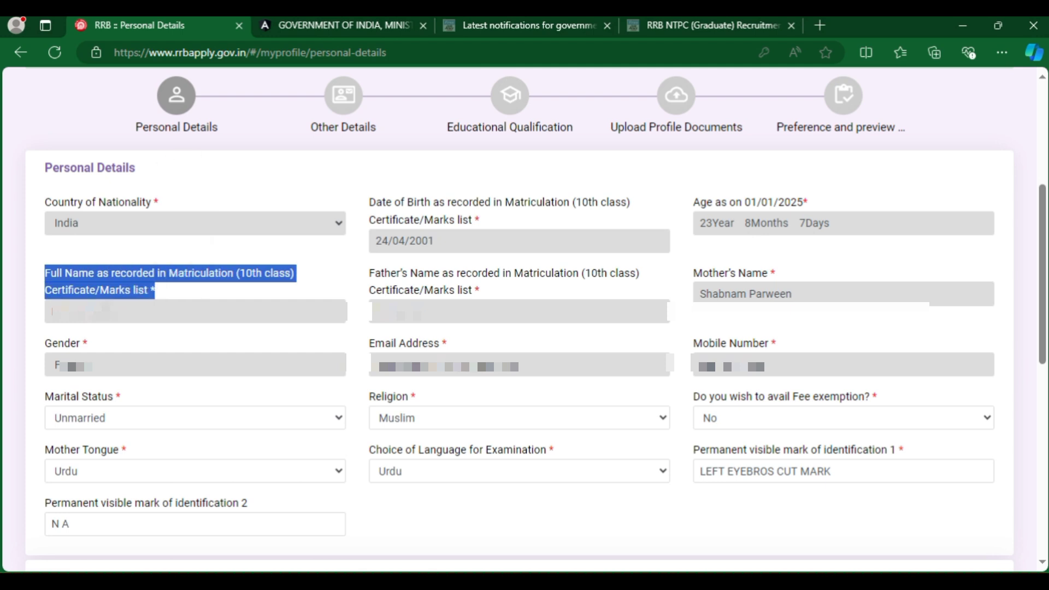
scroll(106, 340, "down", 1)
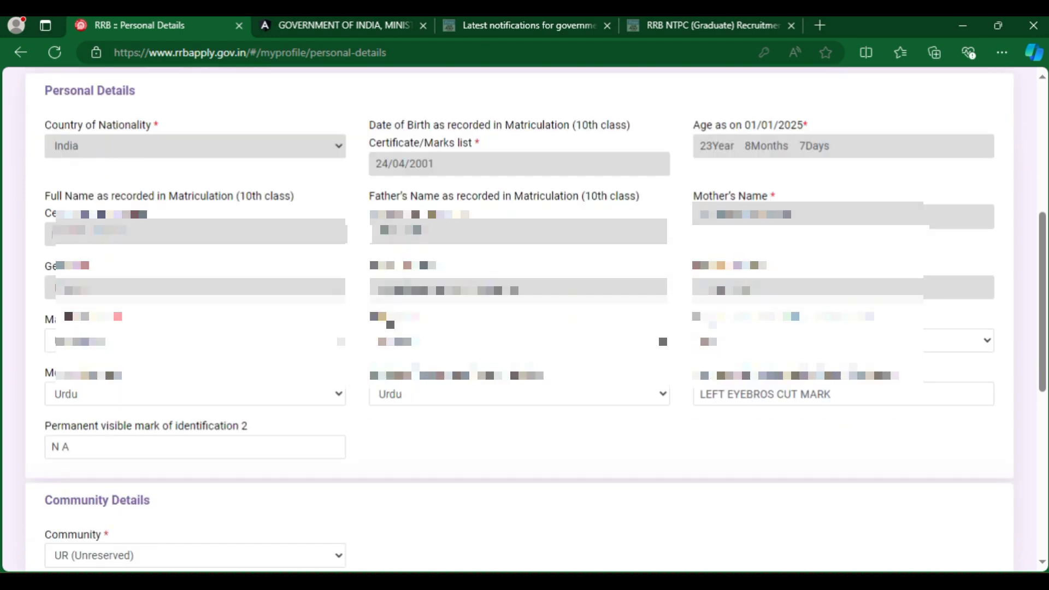
Keep Unmarried as the marital status and Muslim as the religion.
left_click(106, 340)
key("Down")
key("Down")
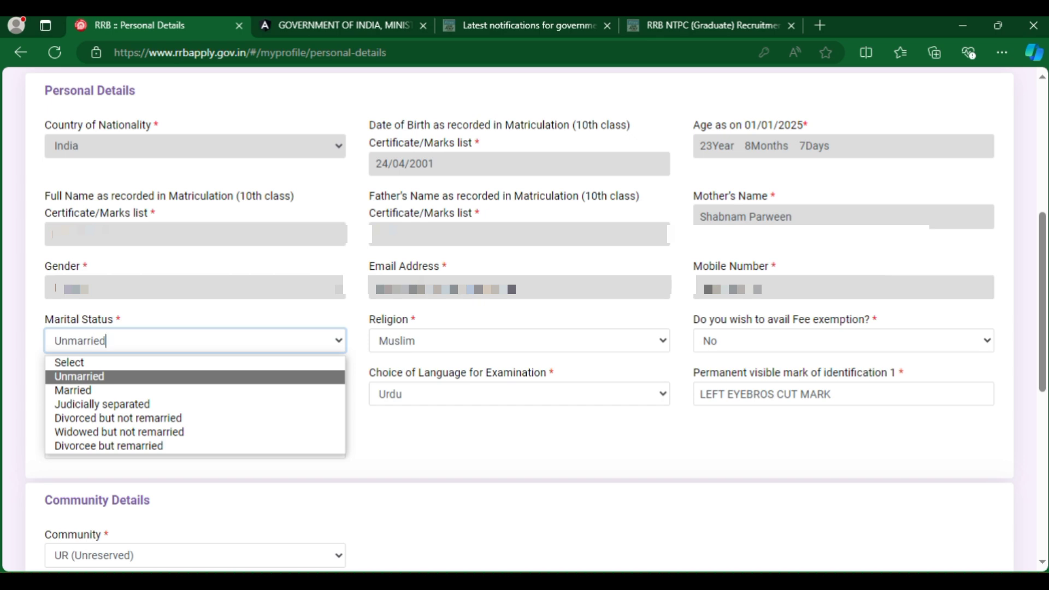
key("Up")
key("Down")
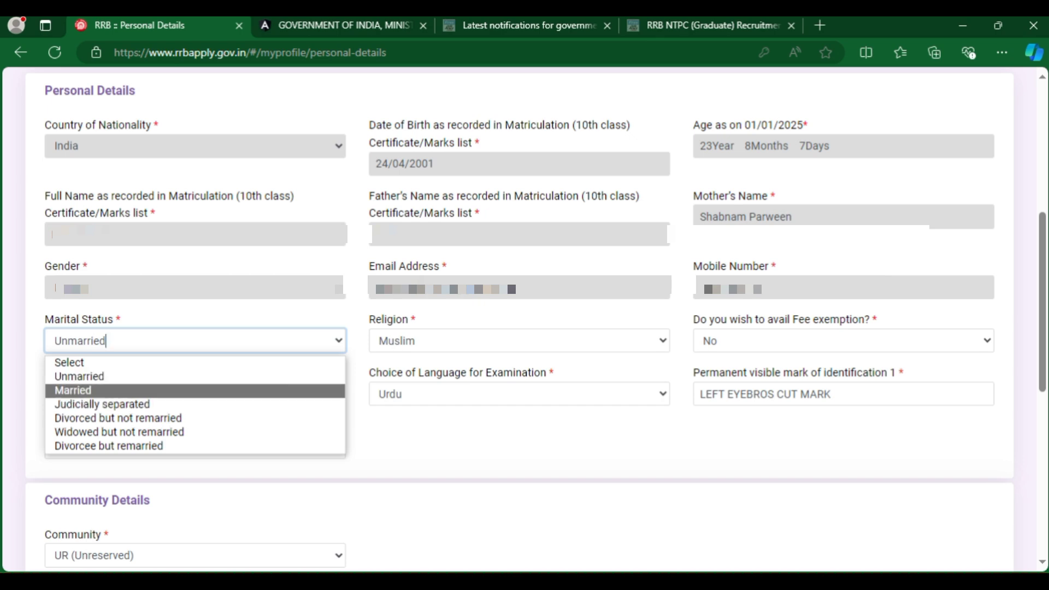
key("Up")
key("Return")
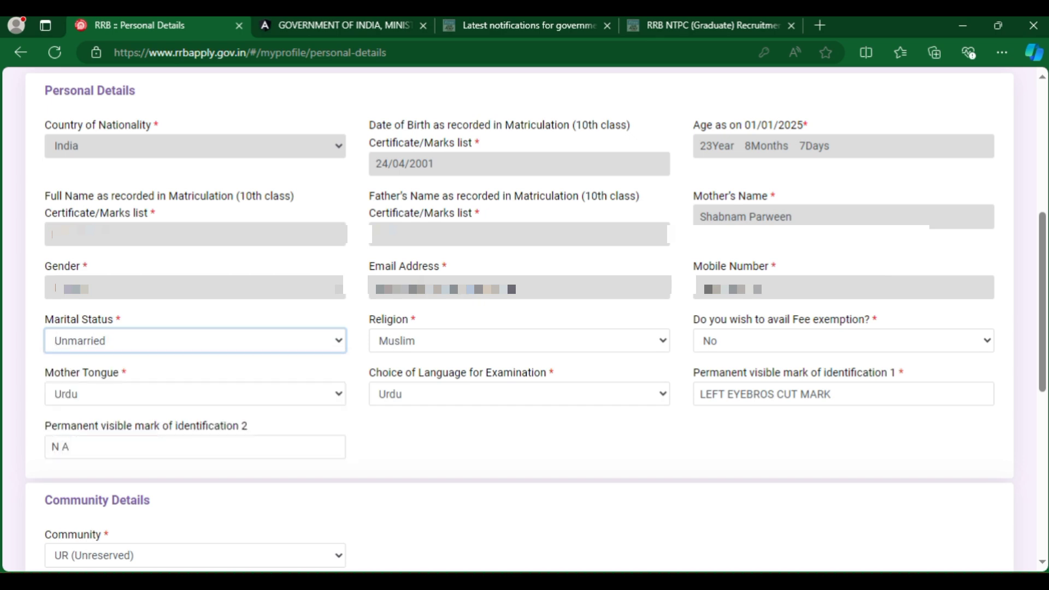
key("Tab")
key("alt+Down")
key("Up")
key("Up")
key("Down")
key("Down")
key("Up")
key("Up")
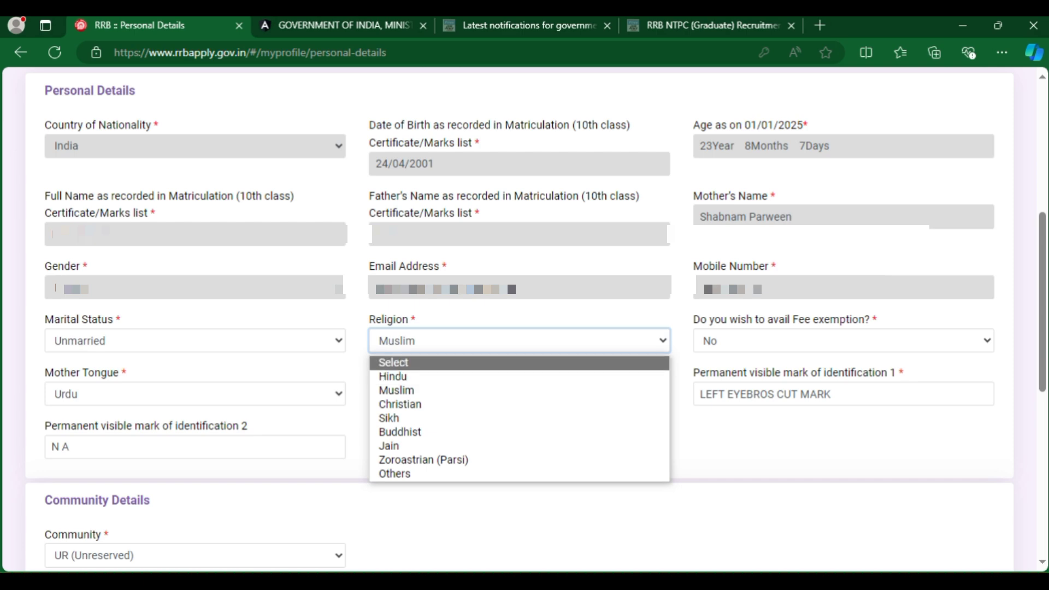
key("Escape")
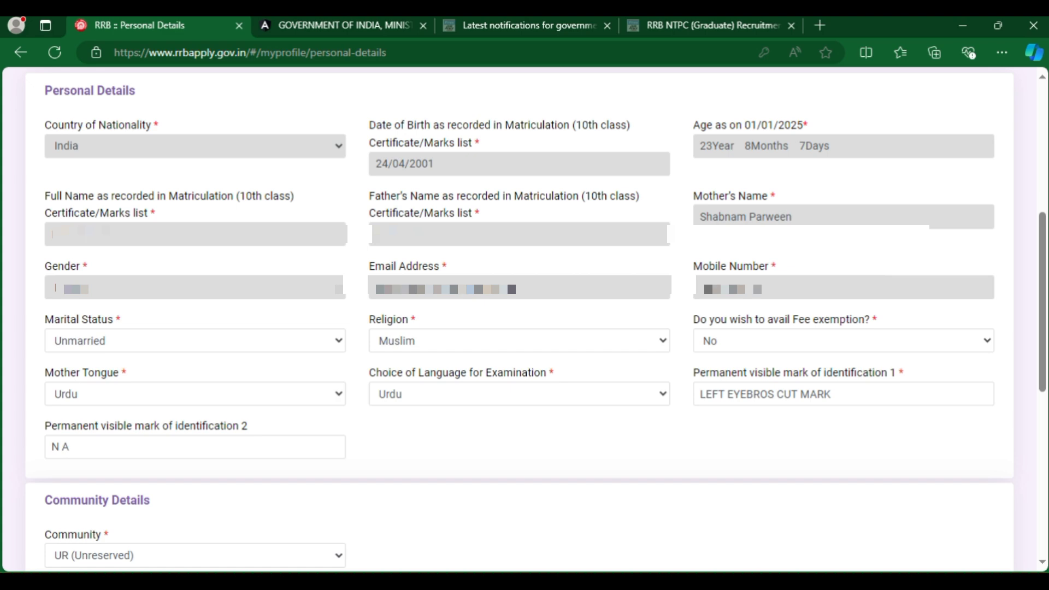
Answer Yes to 'Do you wish to avail Fee exemption?'.
key("Tab")
key("alt+Down")
key("Up")
key("Return")
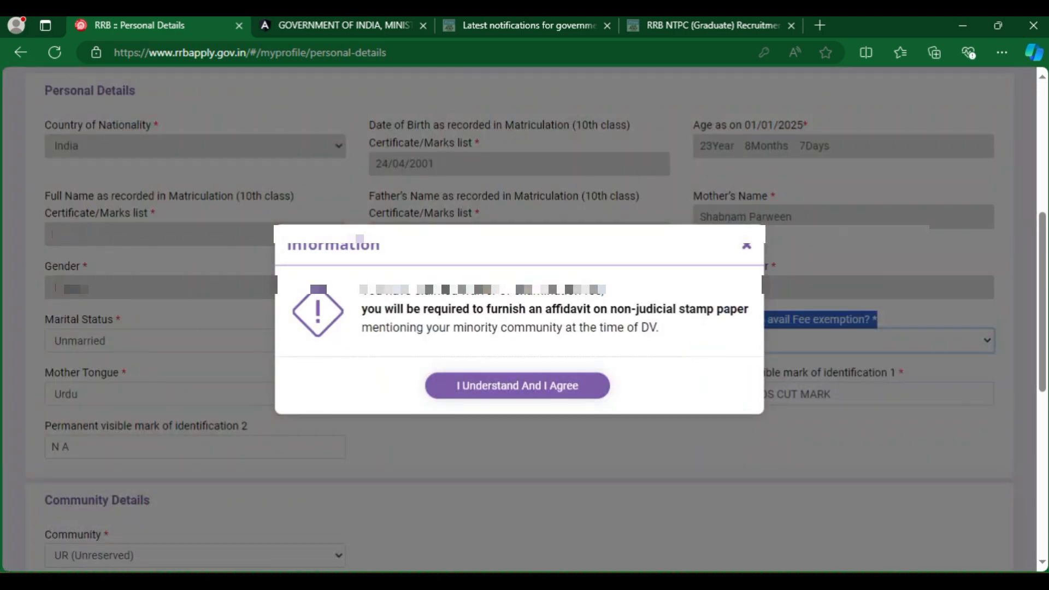
Close the affidavit notice, leaving fee exemption at No and Mother Tongue as Urdu.
left_click_drag(545, 310, 625, 309)
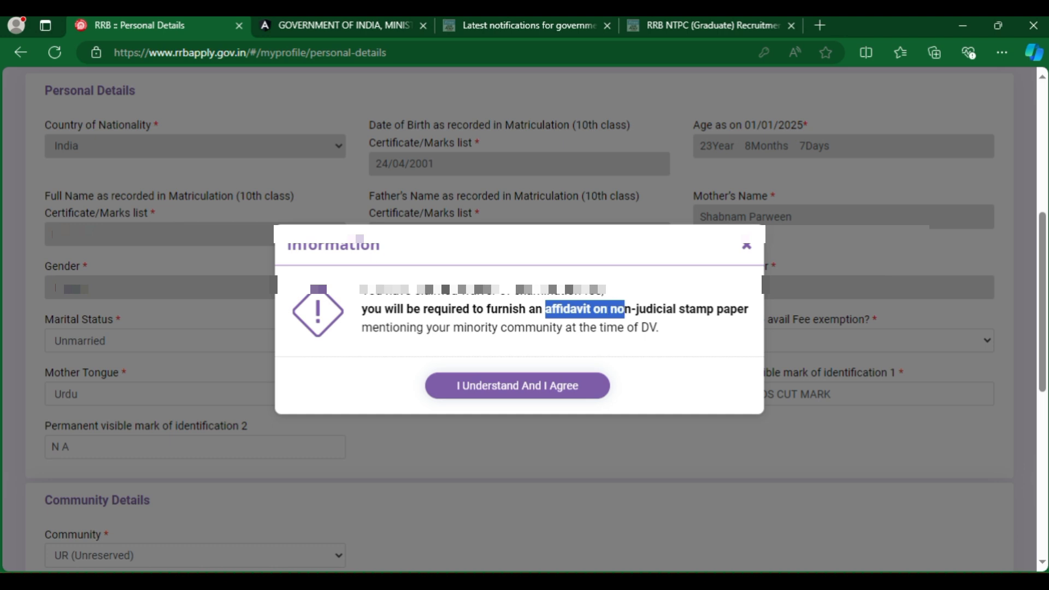
left_click(196, 394)
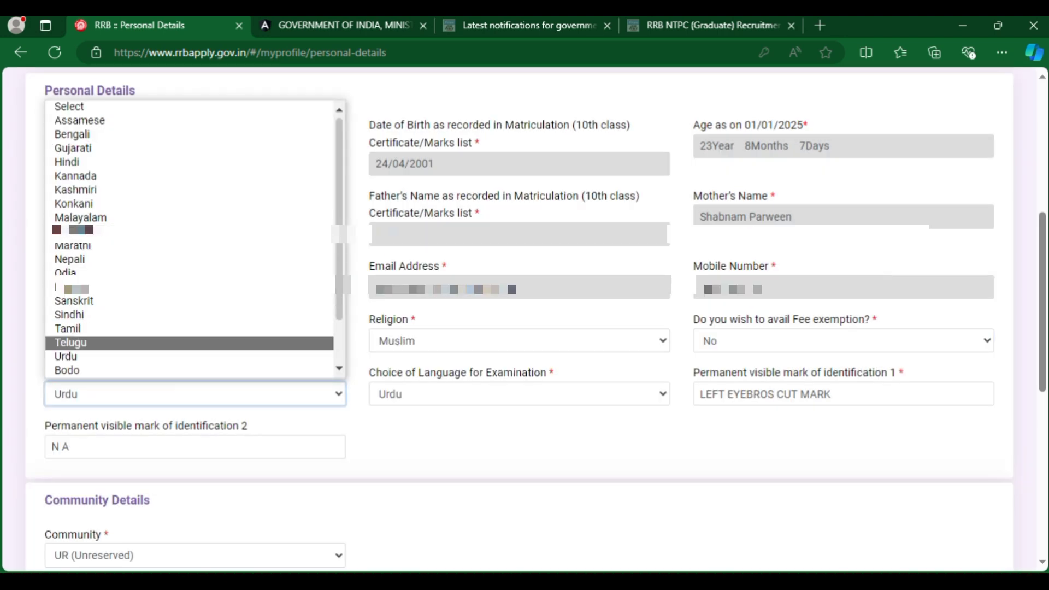
left_click(195, 358)
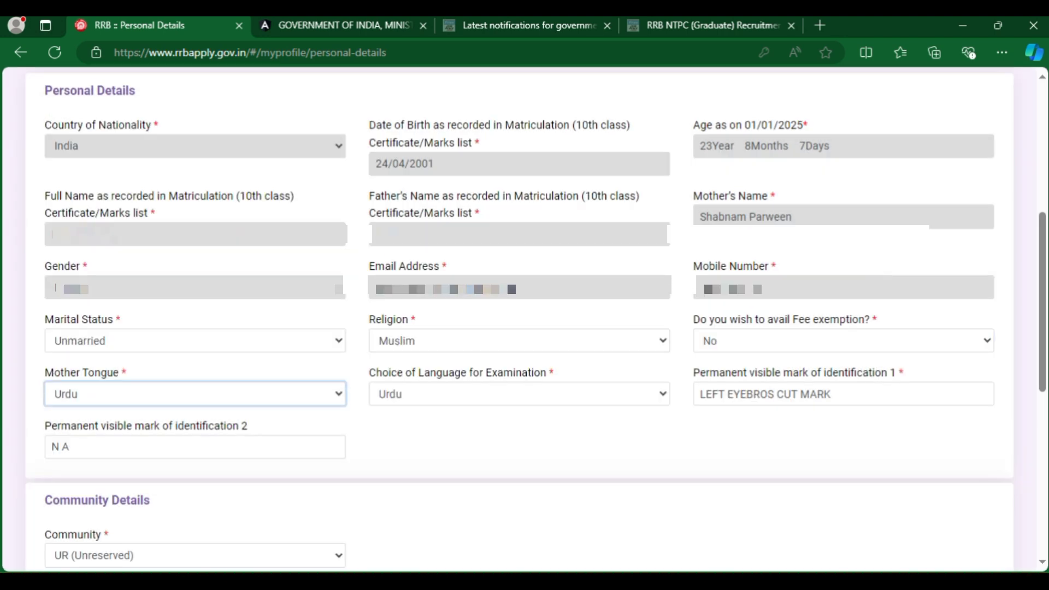
Review the examination language and identification mark 1, 'LEFT EYEBROS CUT MARK'.
left_click_drag(554, 372, 370, 373)
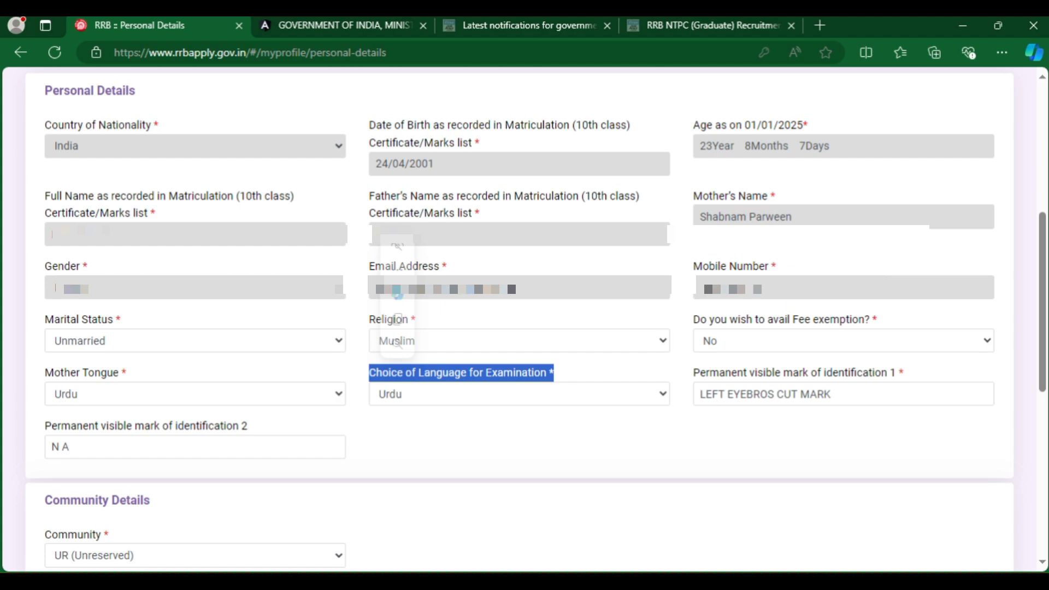
left_click(403, 394)
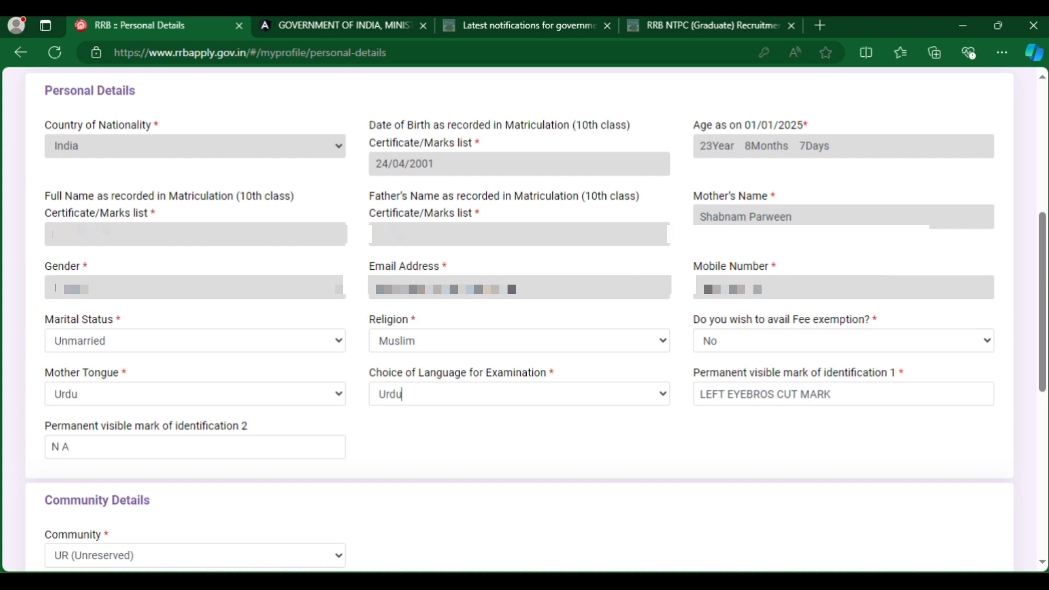
left_click_drag(693, 373, 904, 372)
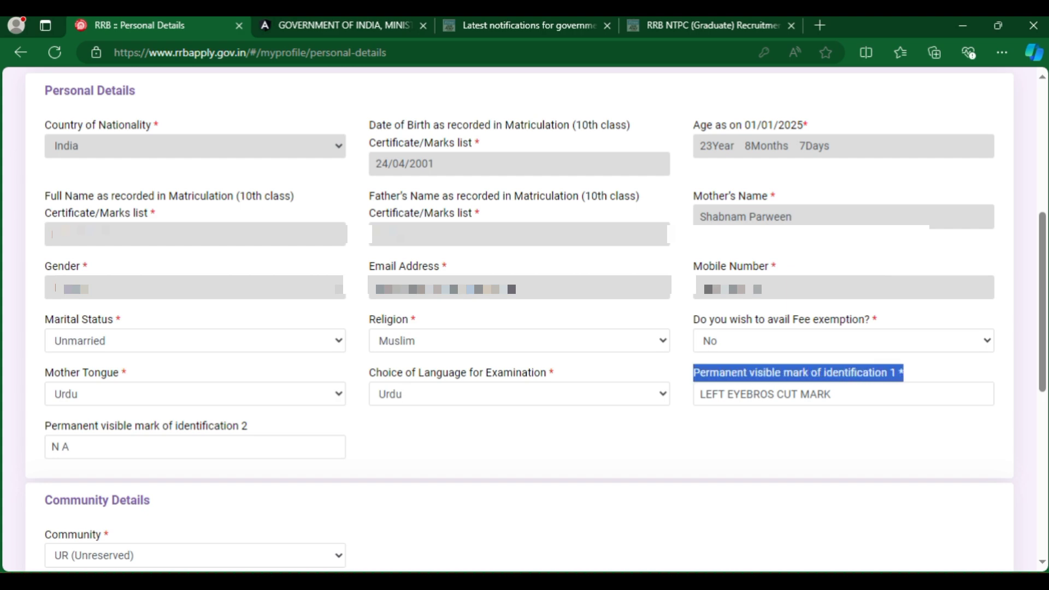
left_click(913, 373)
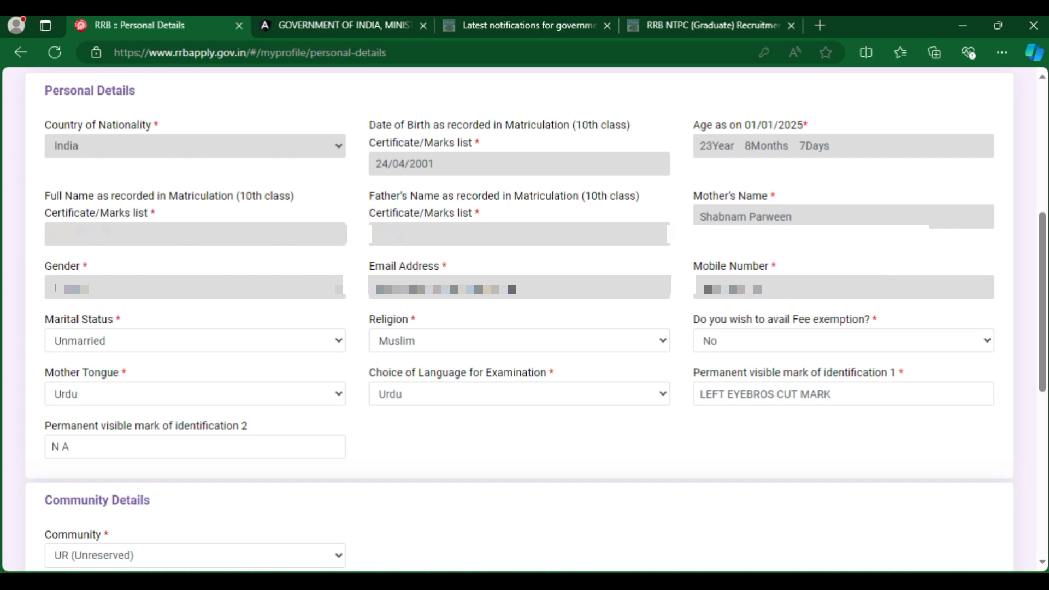
left_click_drag(832, 394, 699, 394)
scroll(694, 389, "down", 7)
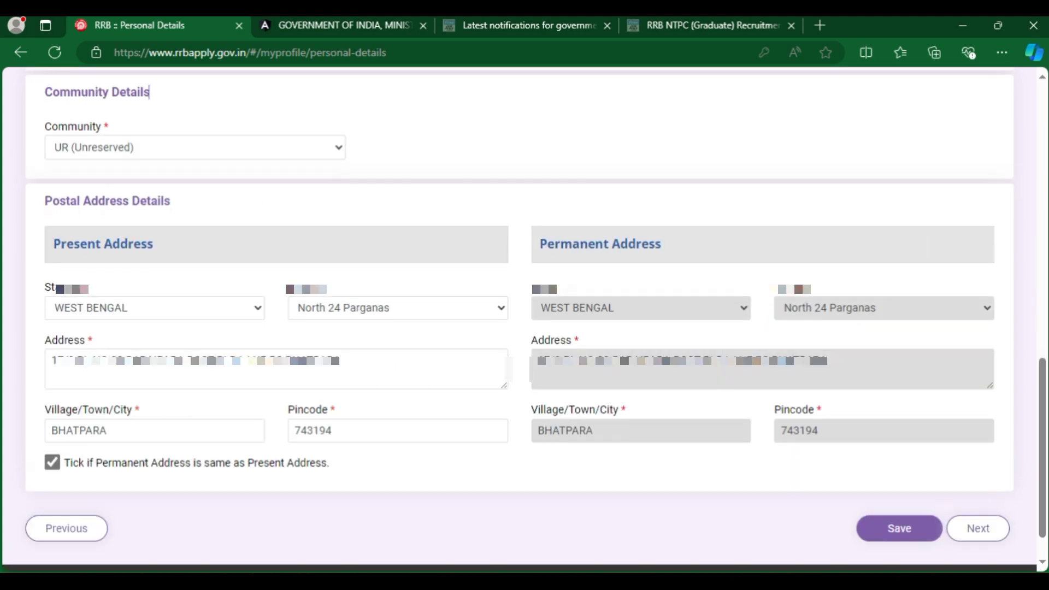
left_click_drag(149, 91, 44, 92)
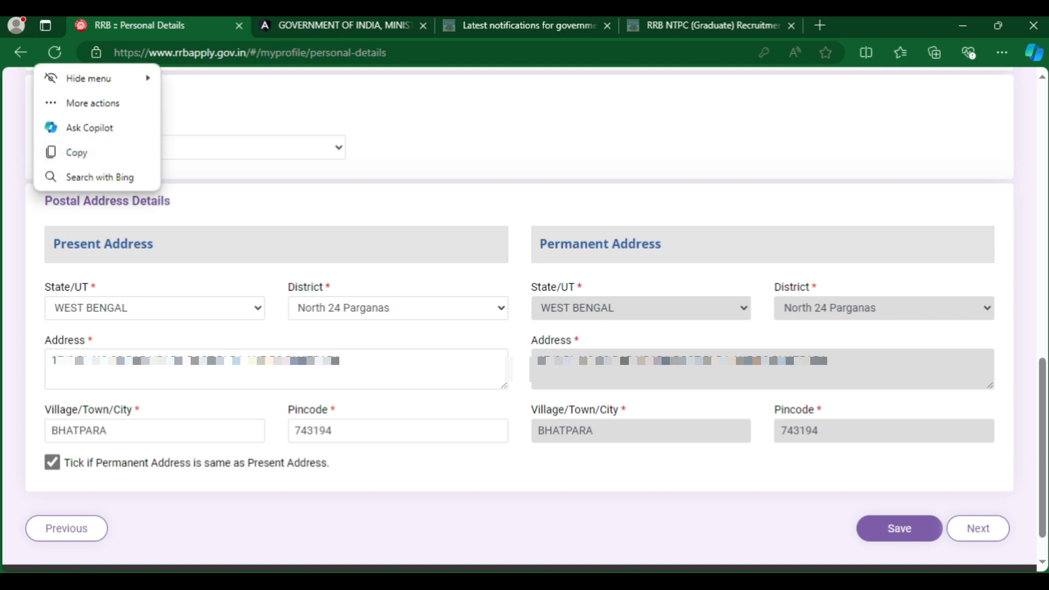
left_click(108, 126)
key("alt+Down")
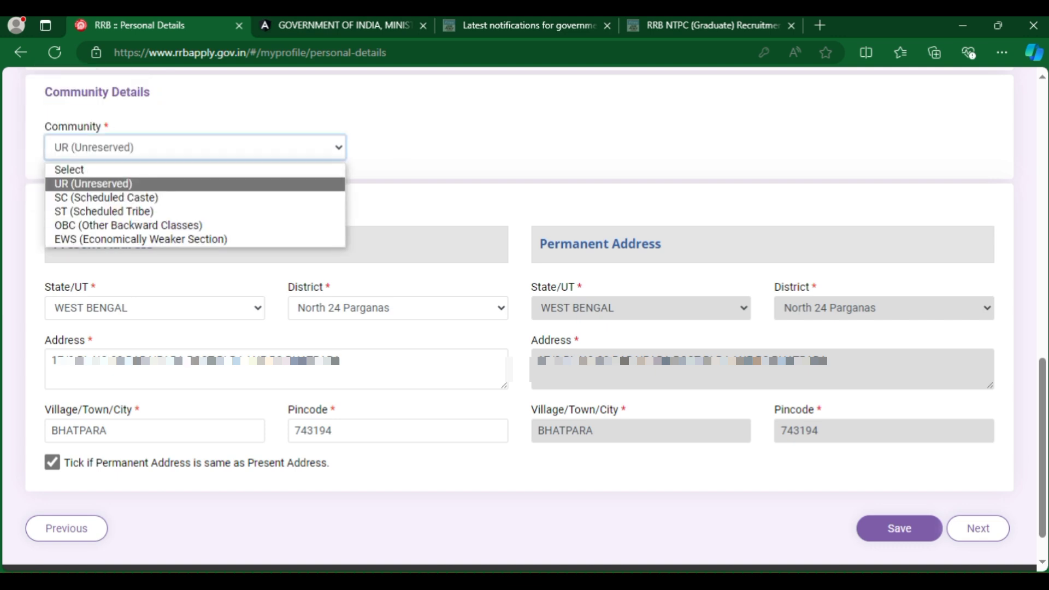
key("Down")
key("Down")
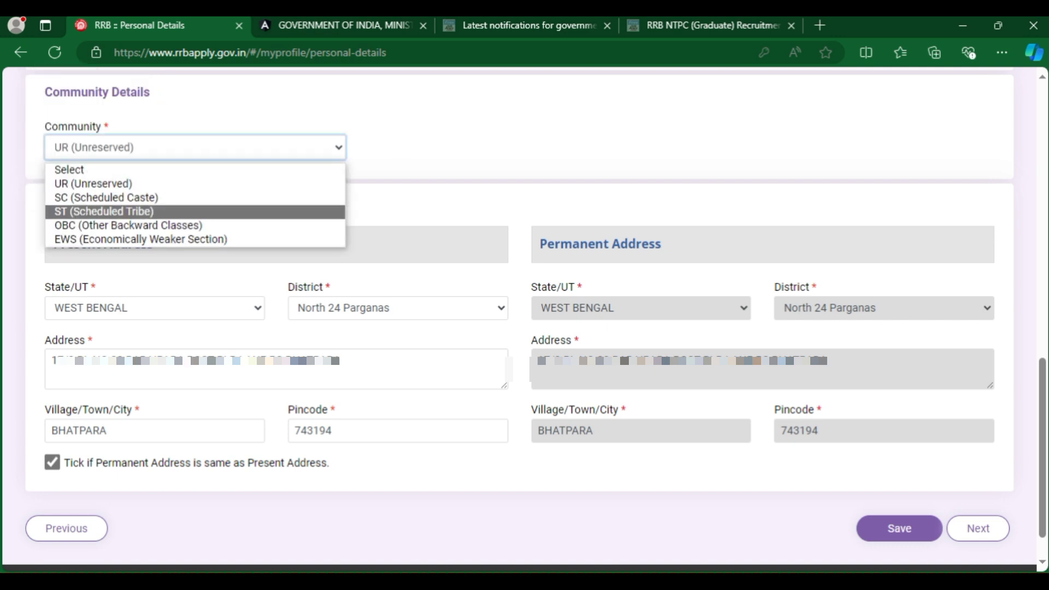
key("Down")
key("Down")
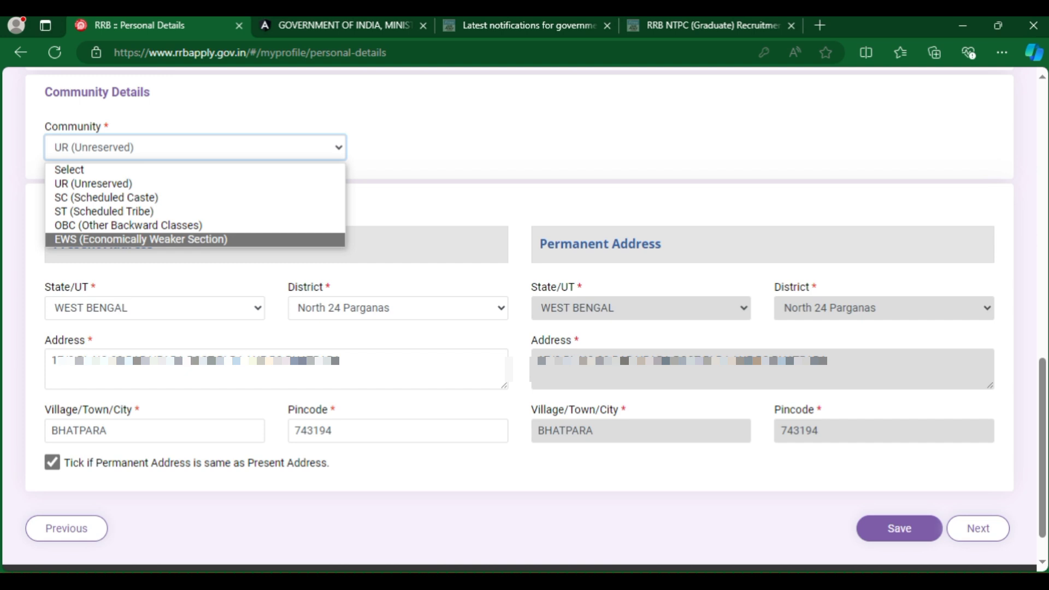
key("Up")
key("Up")
key("Up")
key("Up")
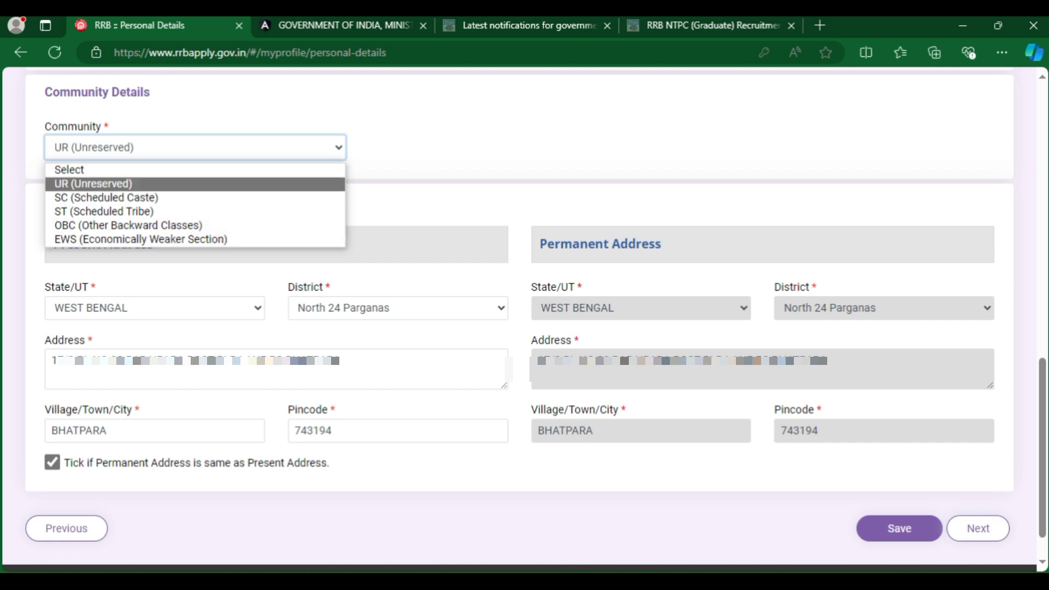
key("Down")
key("Return")
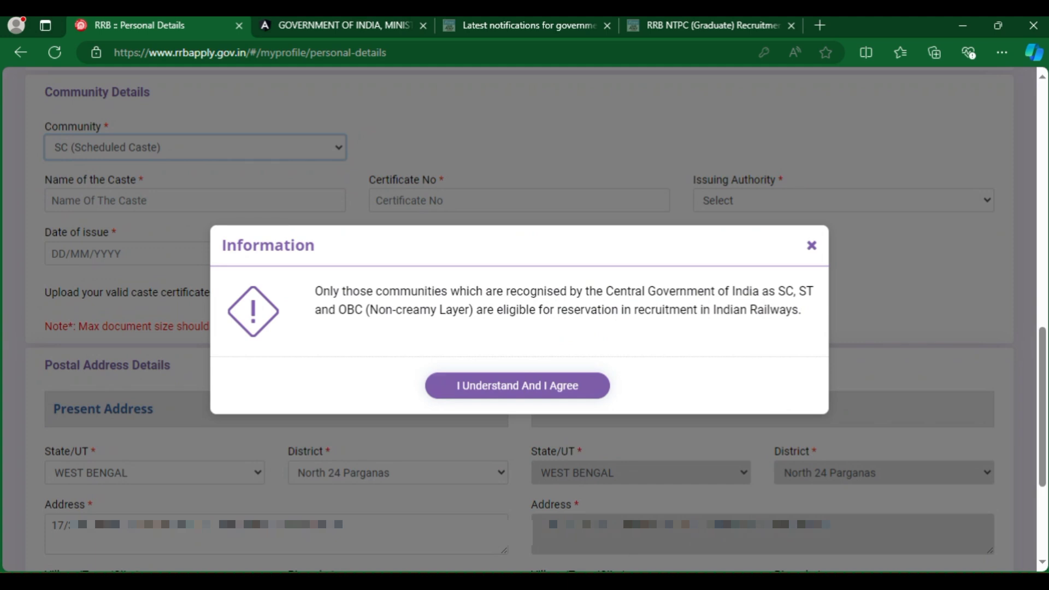
left_click_drag(370, 310, 538, 310)
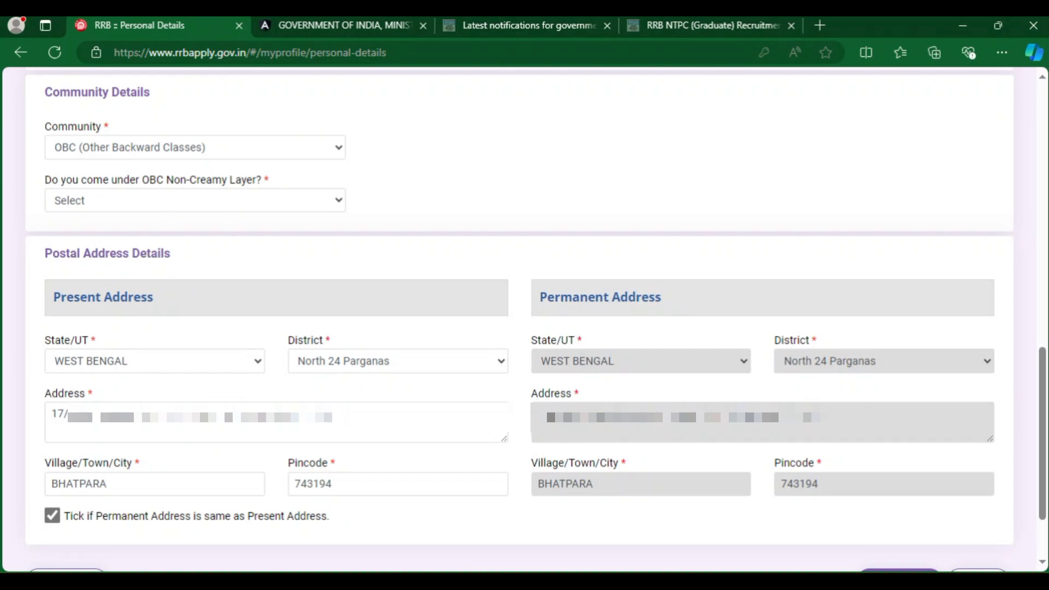
left_click(66, 200)
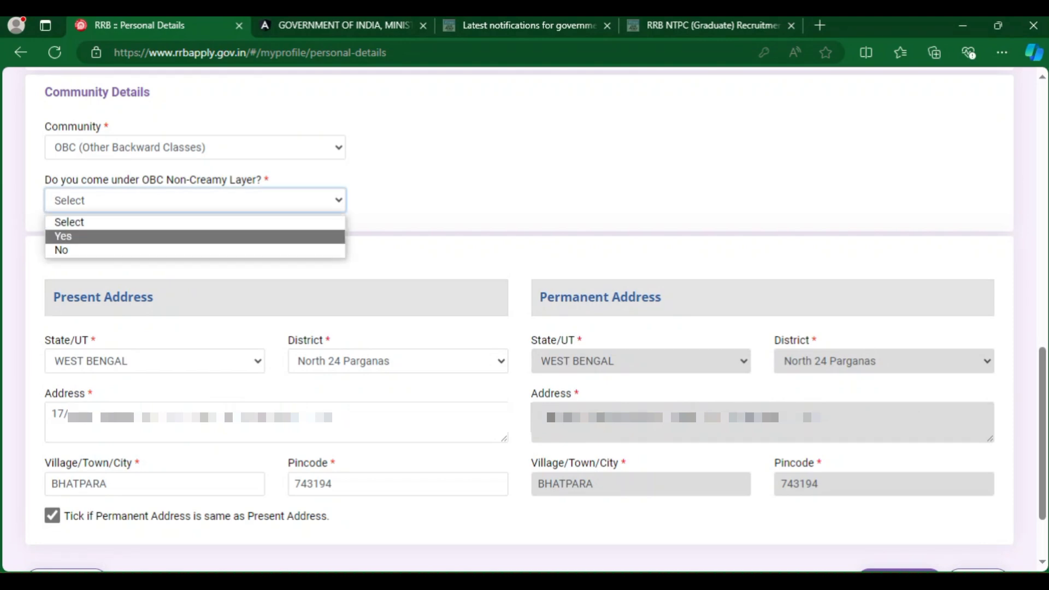
left_click(63, 236)
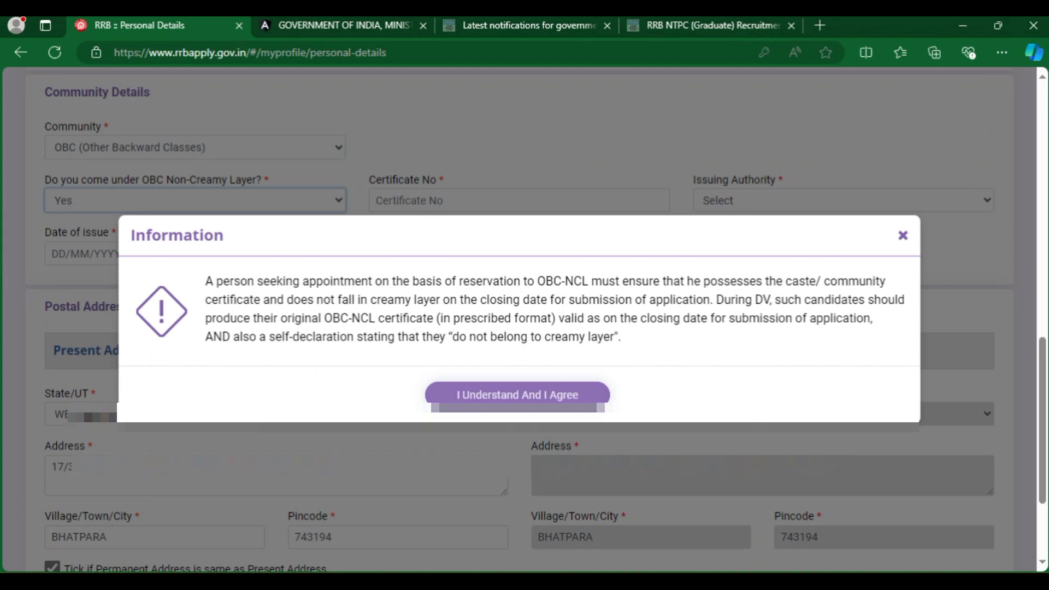
left_click(45, 180)
left_click_drag(439, 180, 367, 180)
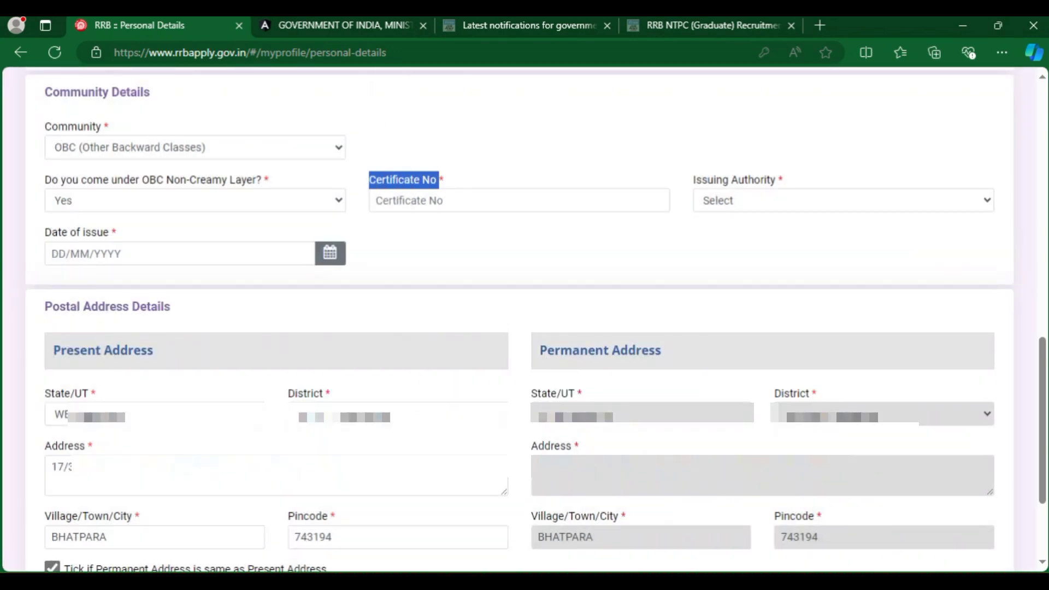
left_click_drag(785, 180, 692, 179)
left_click(115, 233)
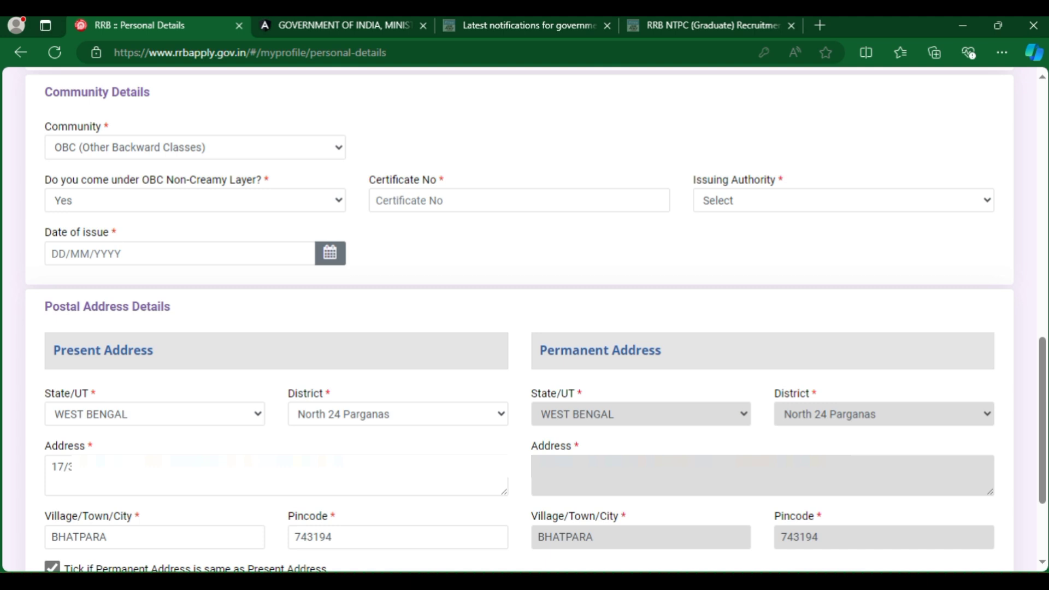
left_click(843, 201)
left_click(370, 196)
left_click_drag(116, 232, 45, 232)
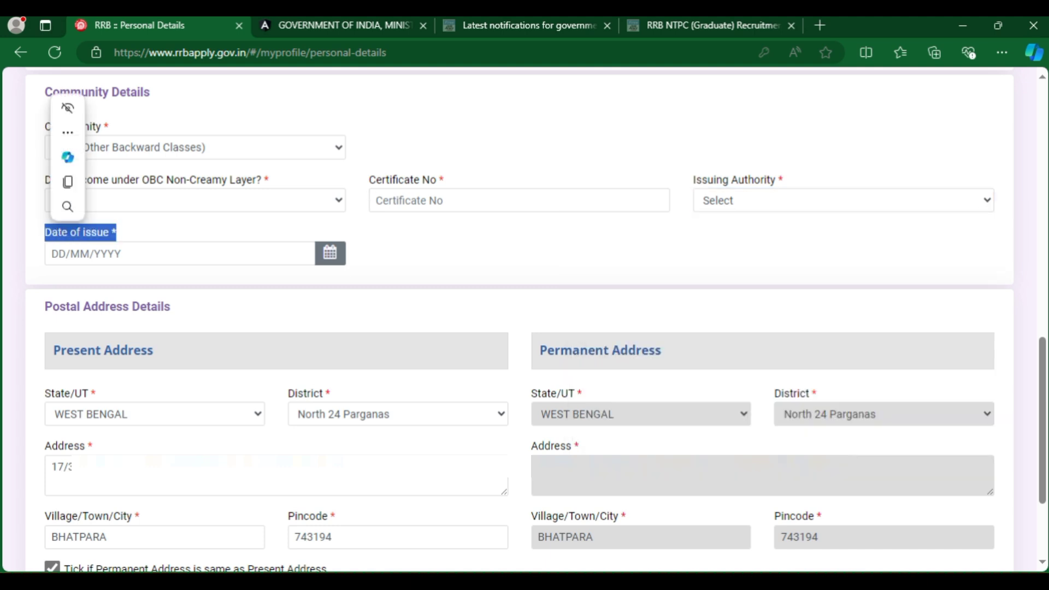
left_click(370, 195)
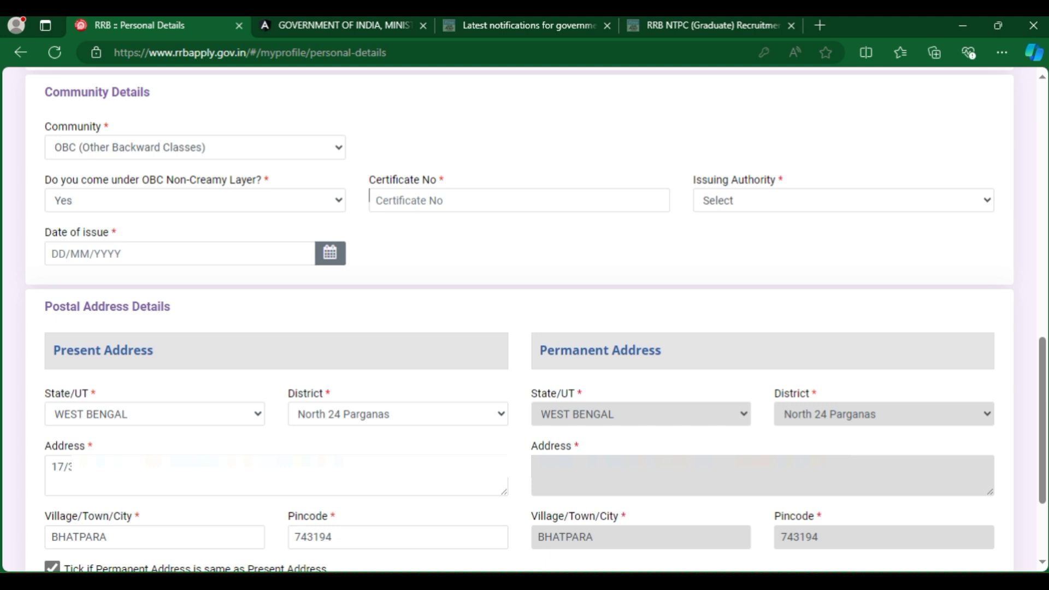
left_click(195, 147)
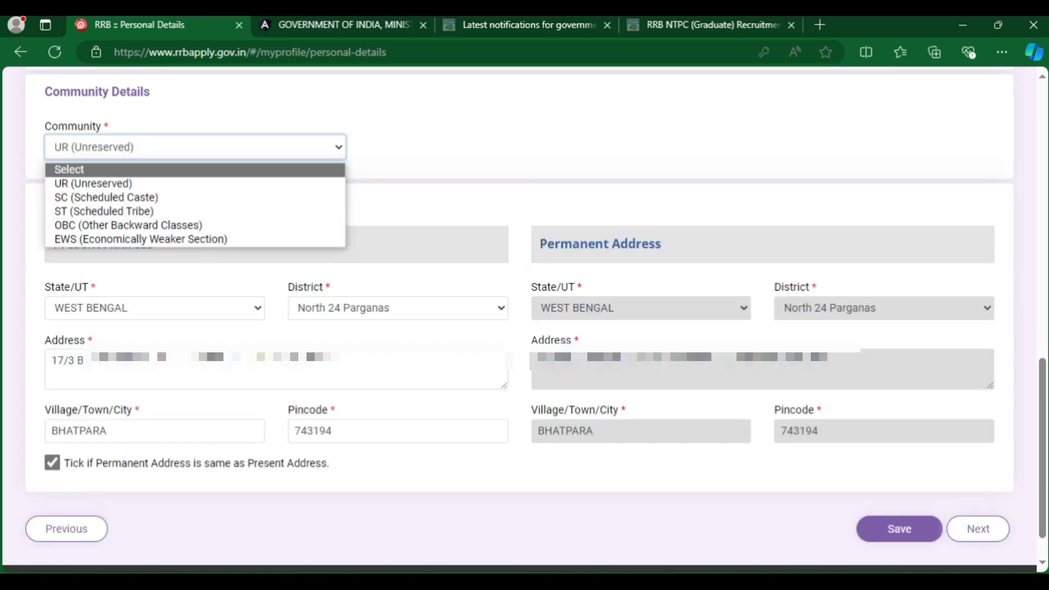
key("Down")
key("Return")
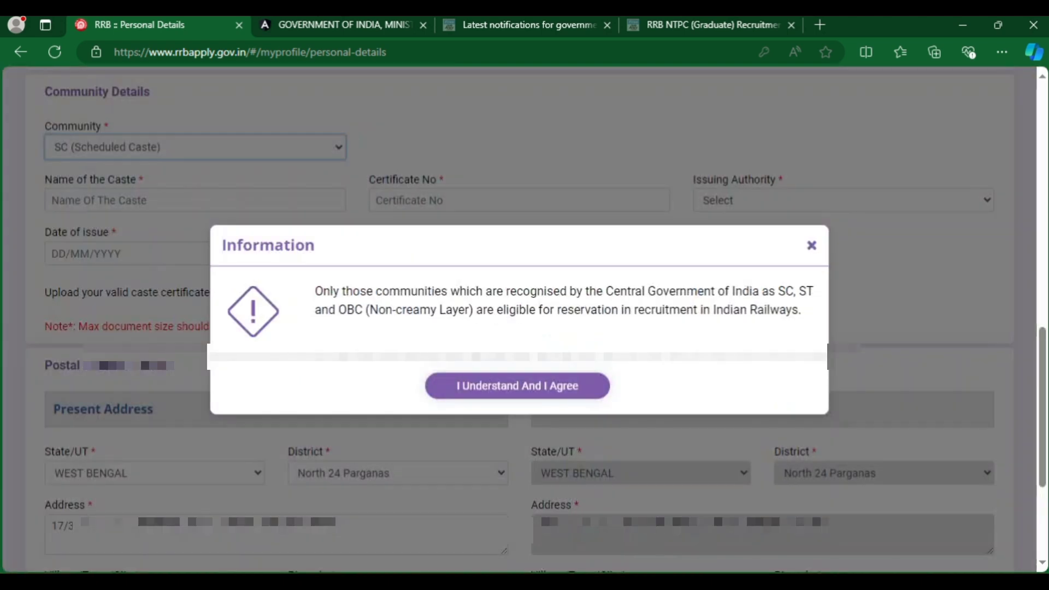
left_click_drag(370, 309, 540, 310)
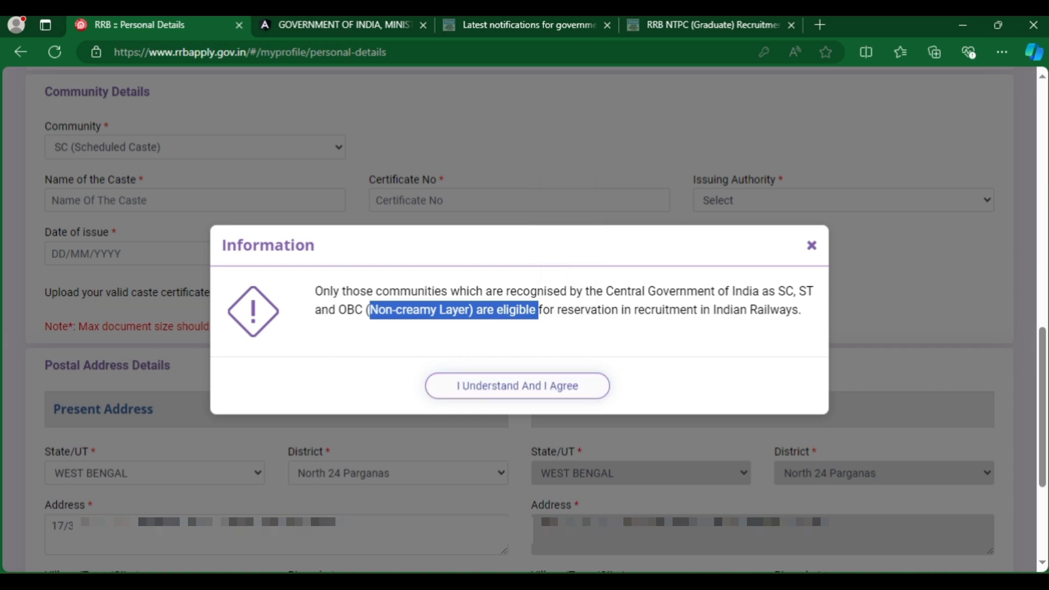
left_click(517, 386)
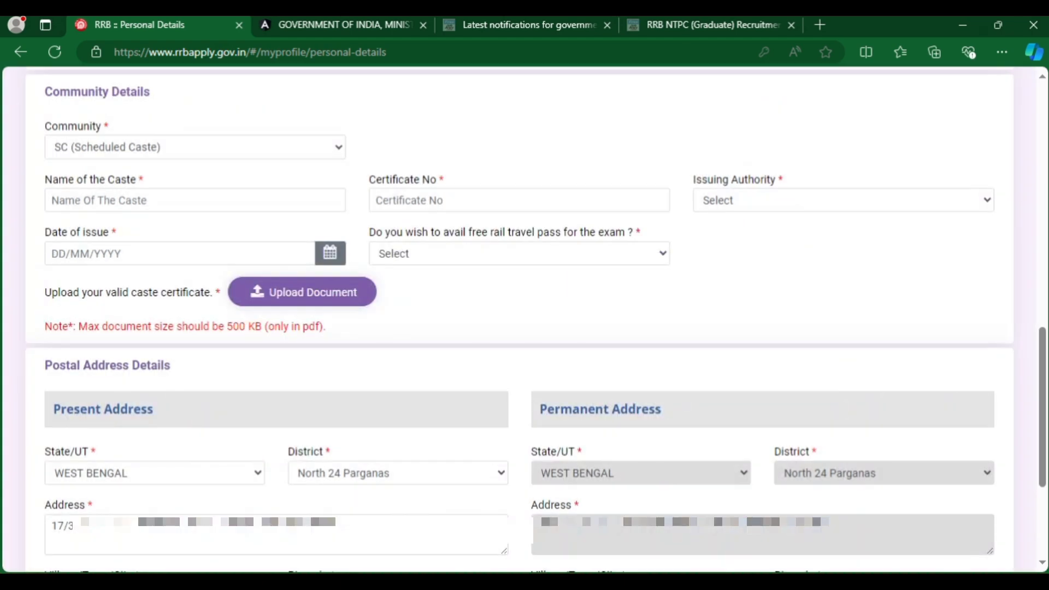
left_click_drag(369, 232, 634, 232)
left_click(519, 253)
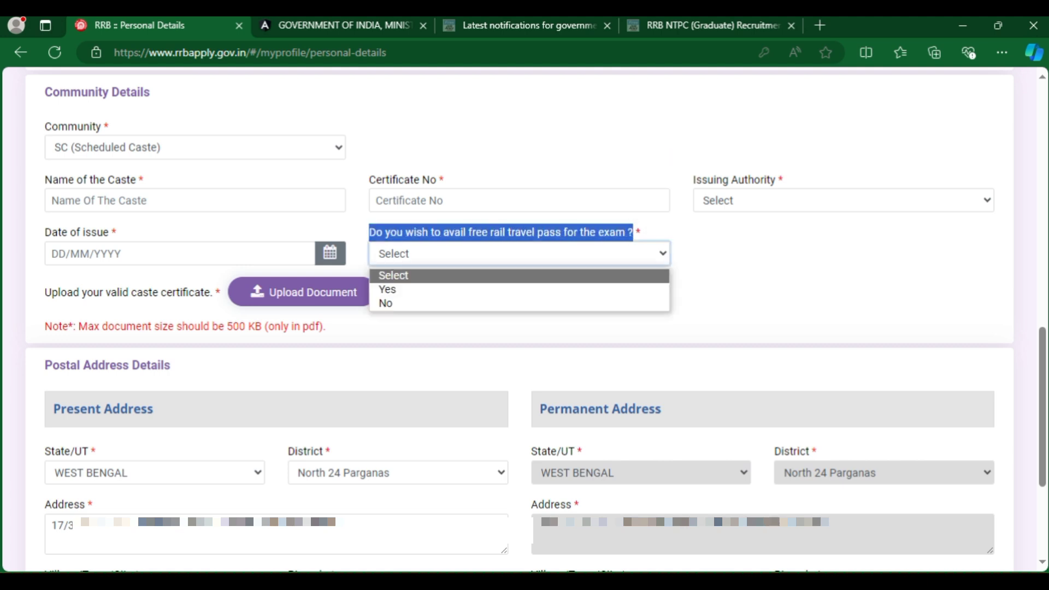
left_click(393, 288)
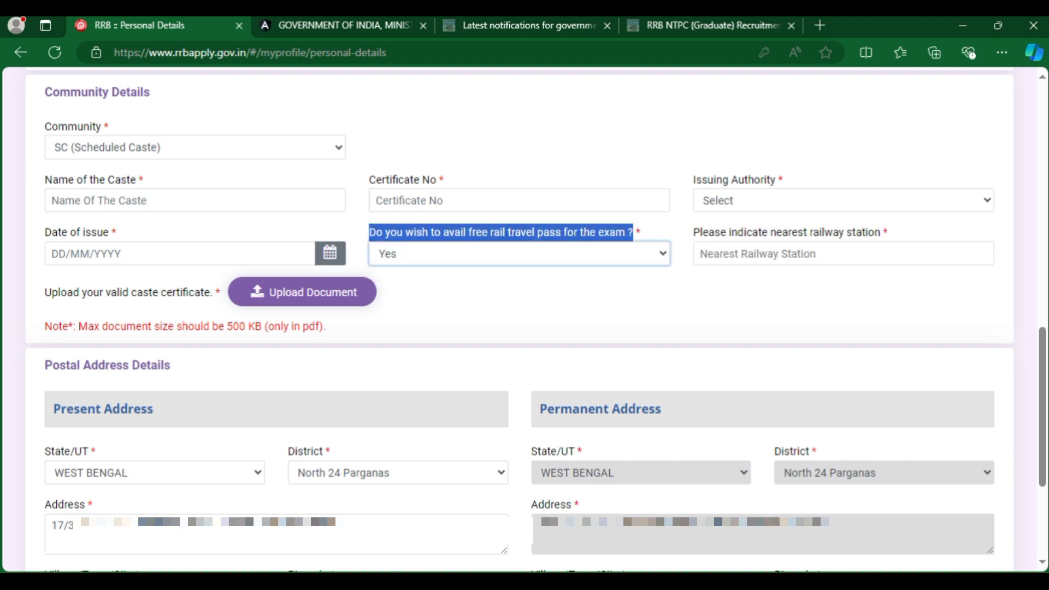
left_click_drag(693, 232, 888, 233)
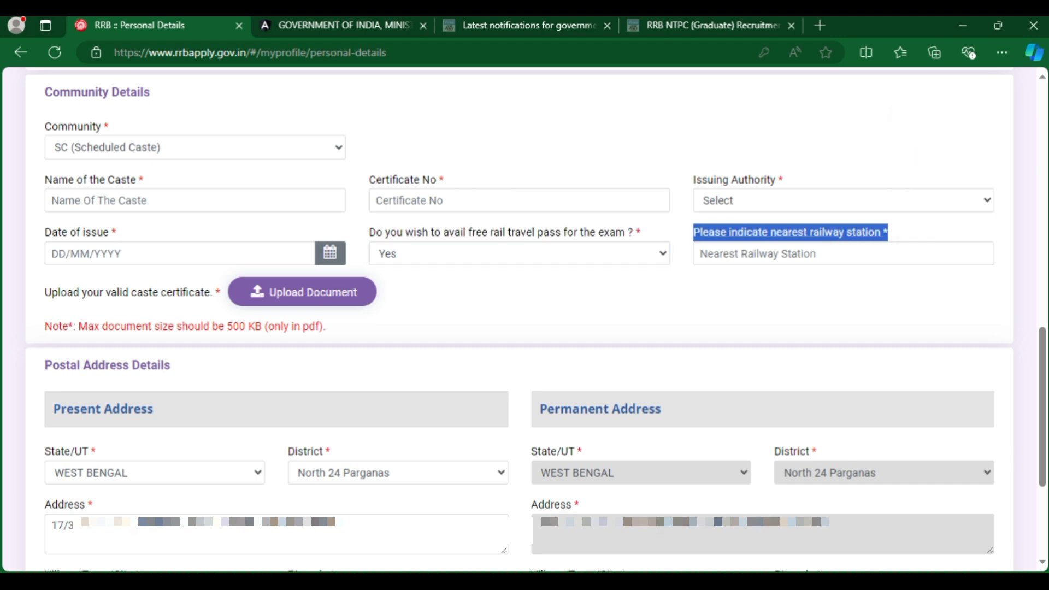
left_click(357, 292)
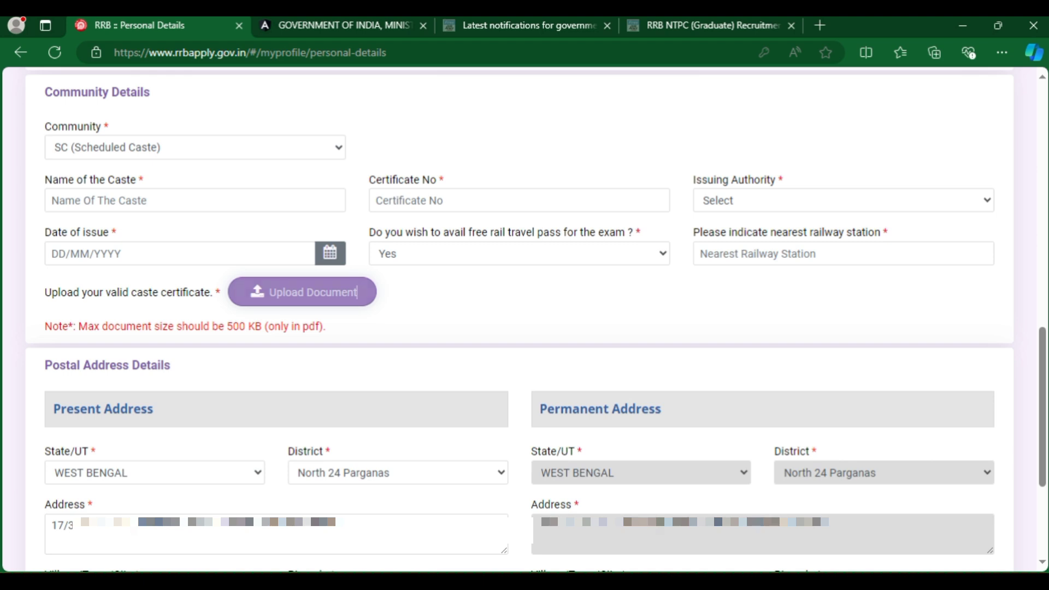
left_click_drag(173, 292, 212, 292)
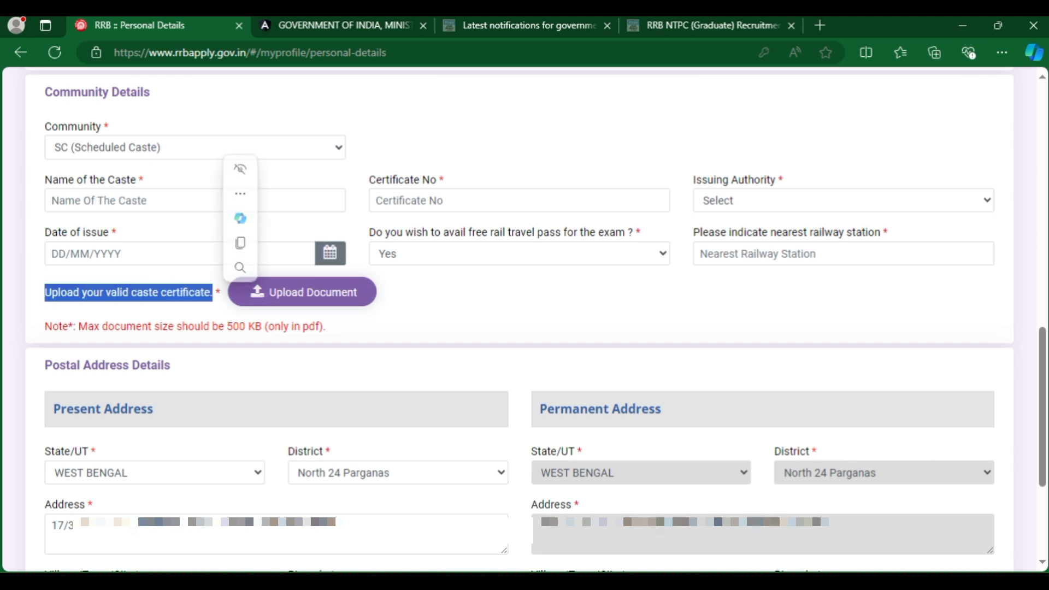
left_click(357, 292)
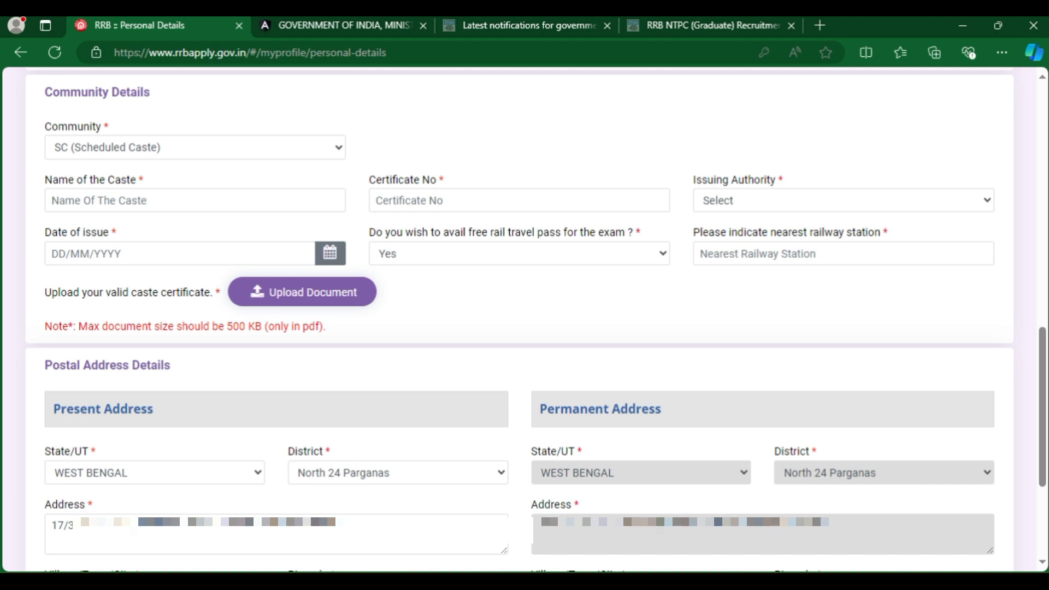
left_click(195, 147)
left_click(82, 178)
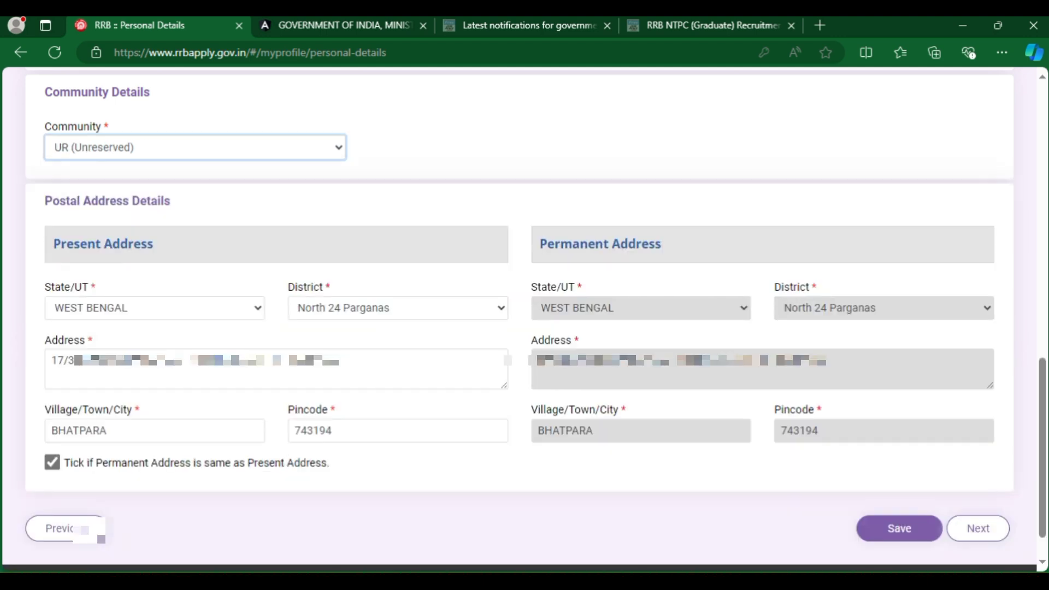
Confirm the present address: state WEST BENGAL, district North 24 Parganas, town BHATPARA.
left_click_drag(45, 200, 170, 200)
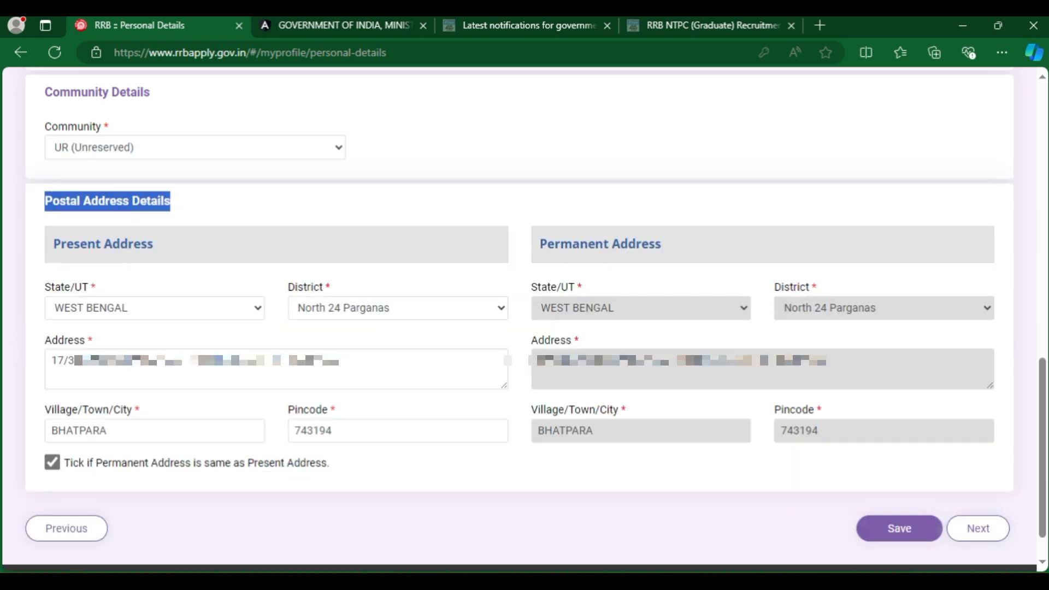
left_click_drag(45, 287, 97, 287)
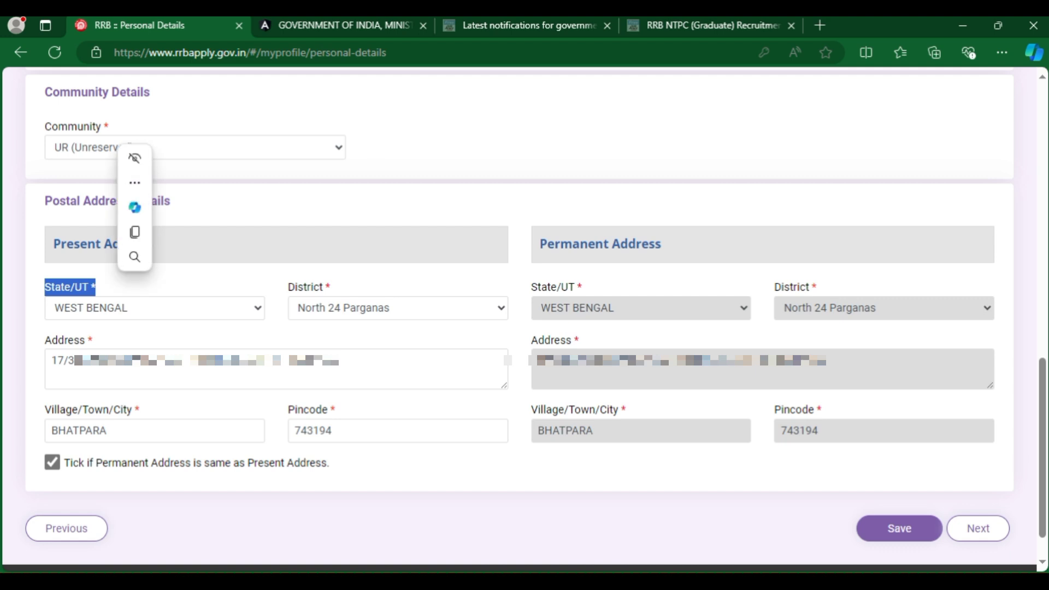
left_click(154, 307)
scroll(98, 139, "up", 3)
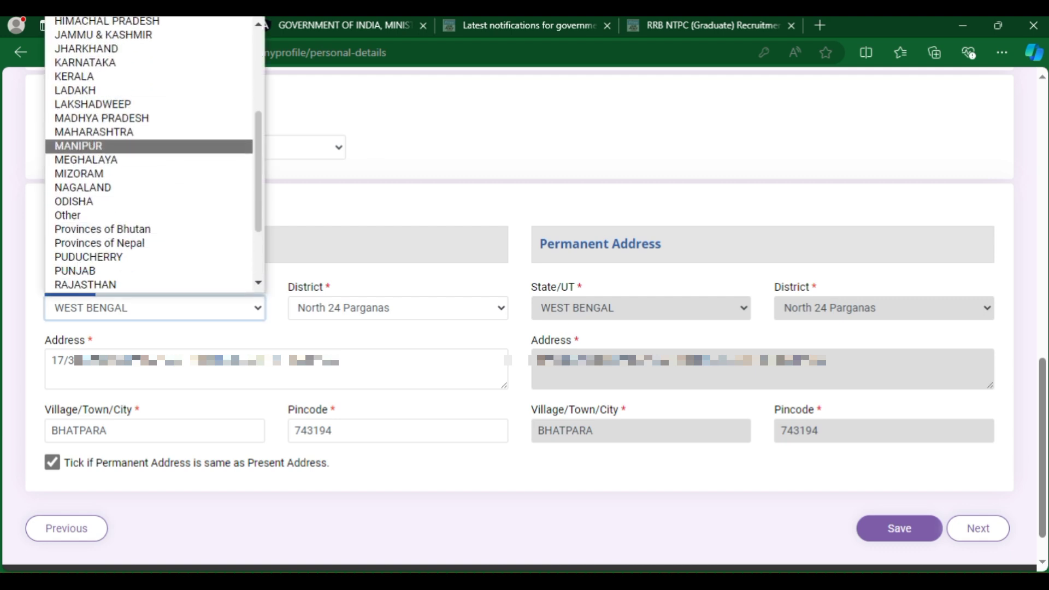
key("Escape")
key("Tab")
key("alt+Down")
key("Up")
key("Up")
key("Up")
key("Down")
key("Down")
key("Down")
key("Down")
key("Down")
key("Down")
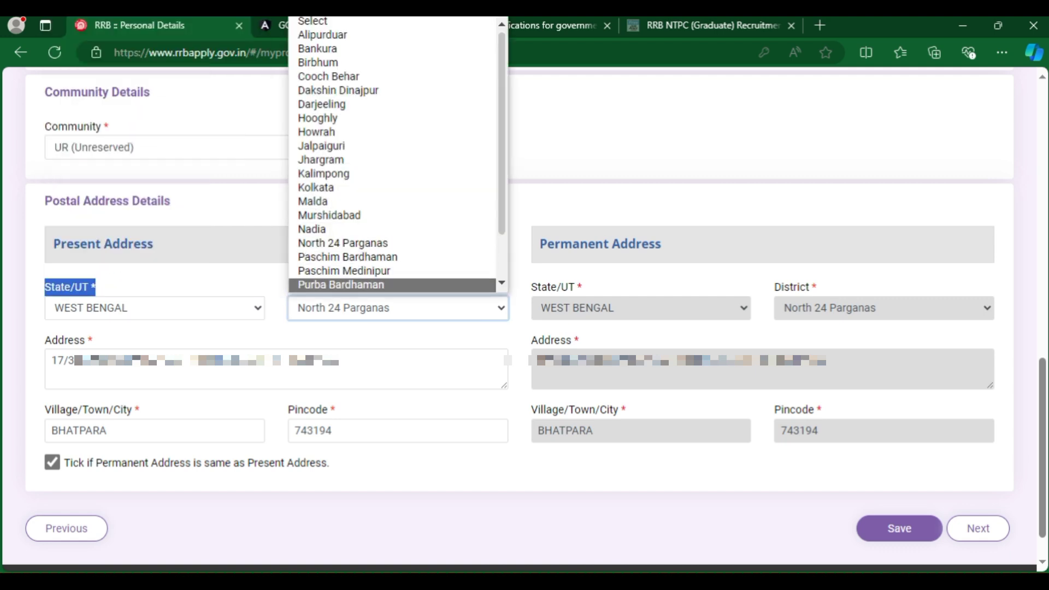
key("Escape")
left_click_drag(45, 340, 93, 340)
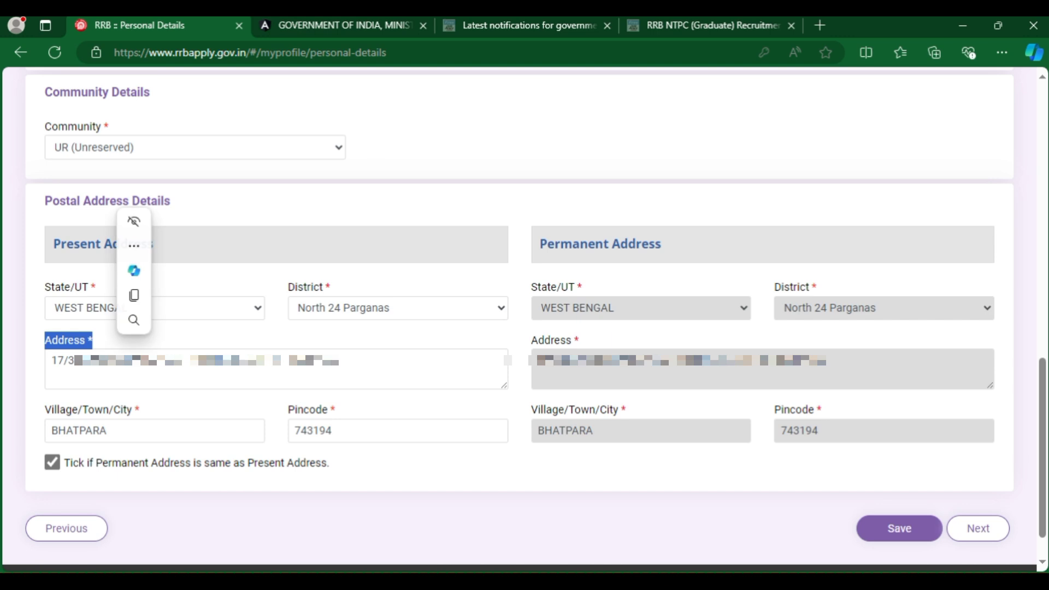
left_click_drag(44, 410, 141, 409)
double_click(80, 431)
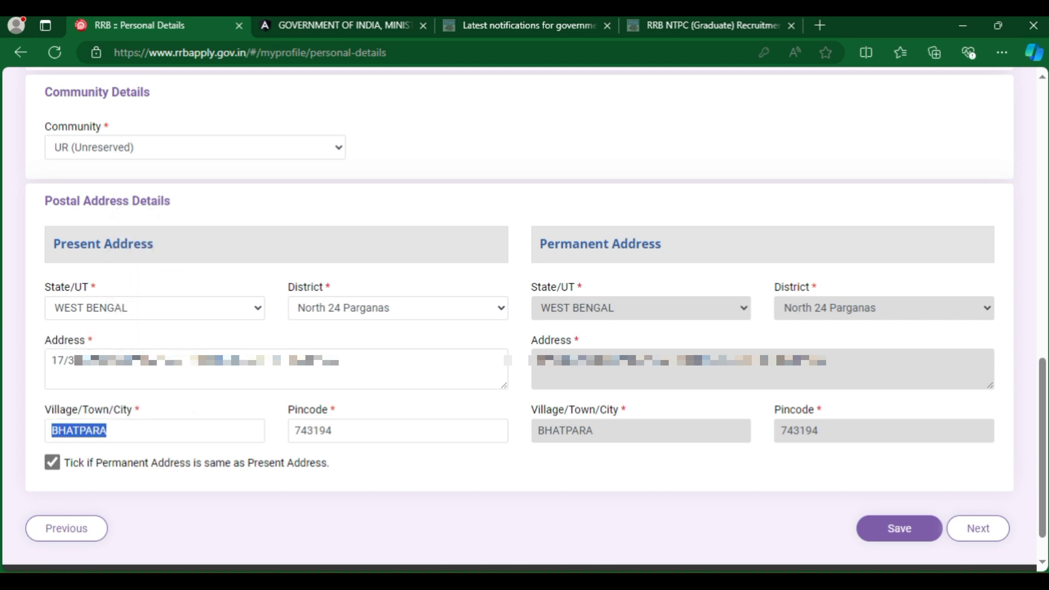
left_click_drag(288, 409, 335, 409)
Re-tick permanent address same as present, save the personal details, and continue to Other Details.
left_click(51, 462)
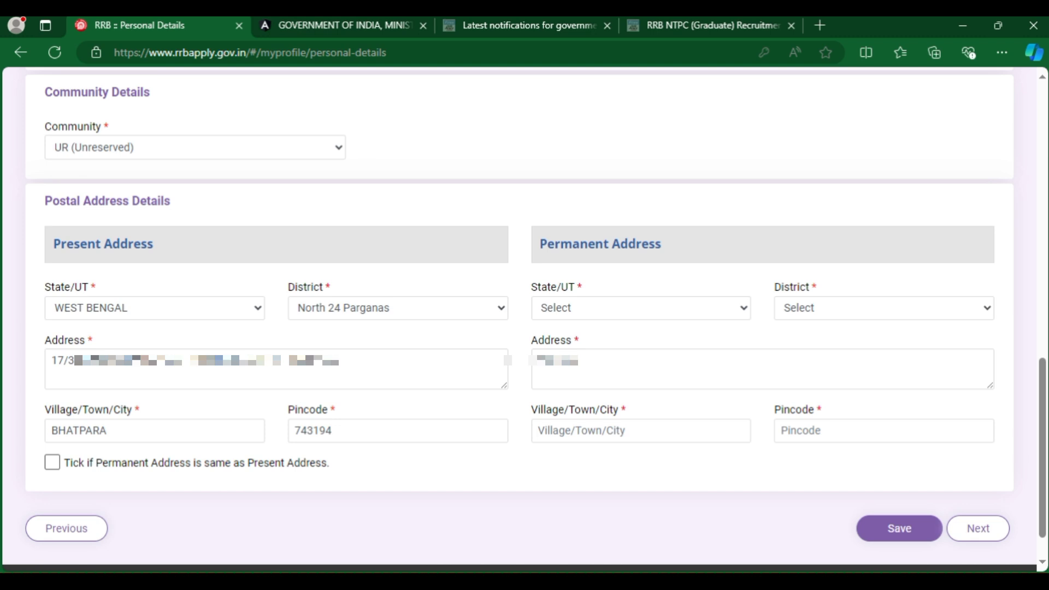
key("space")
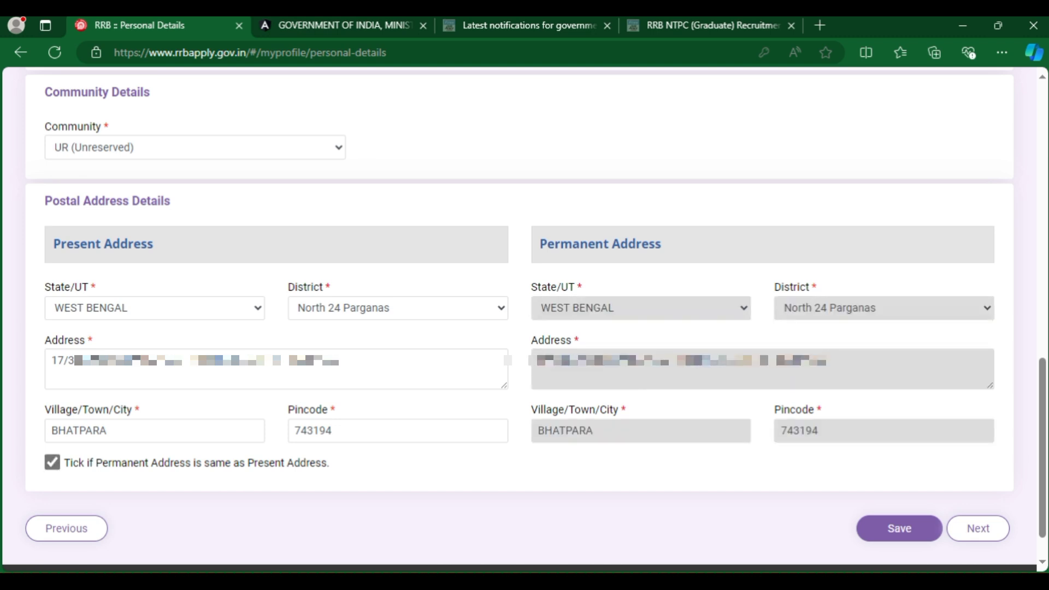
key("Return")
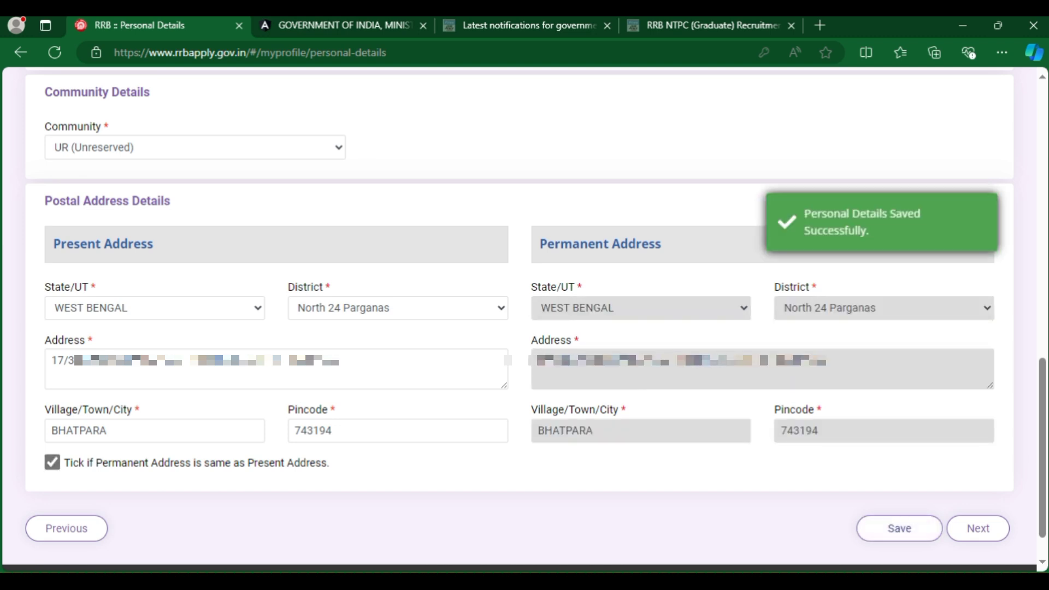
left_click_drag(804, 213, 868, 233)
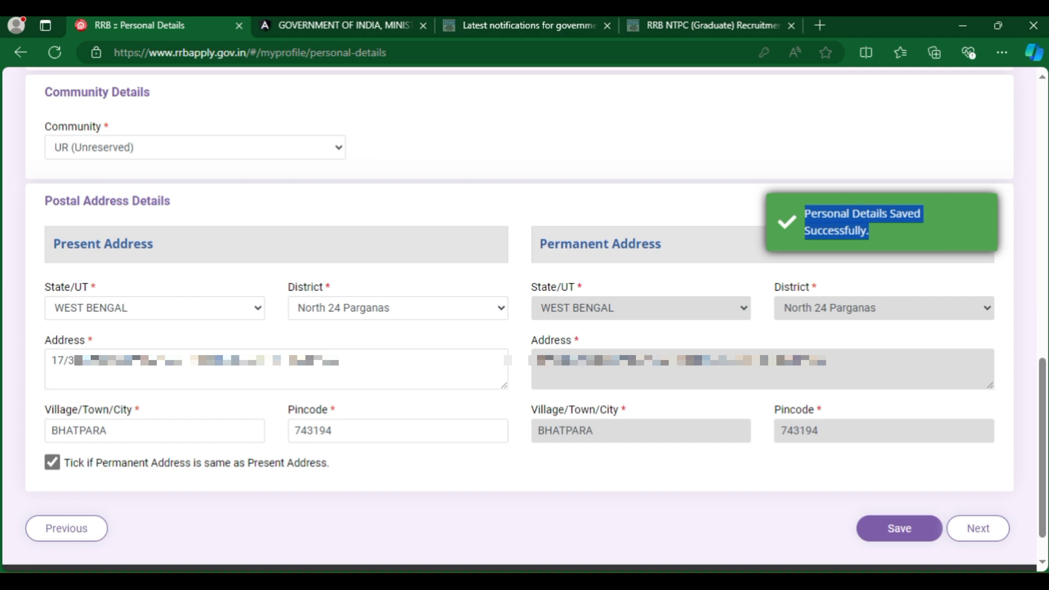
left_click(978, 528)
scroll(524, 317, "down", 5)
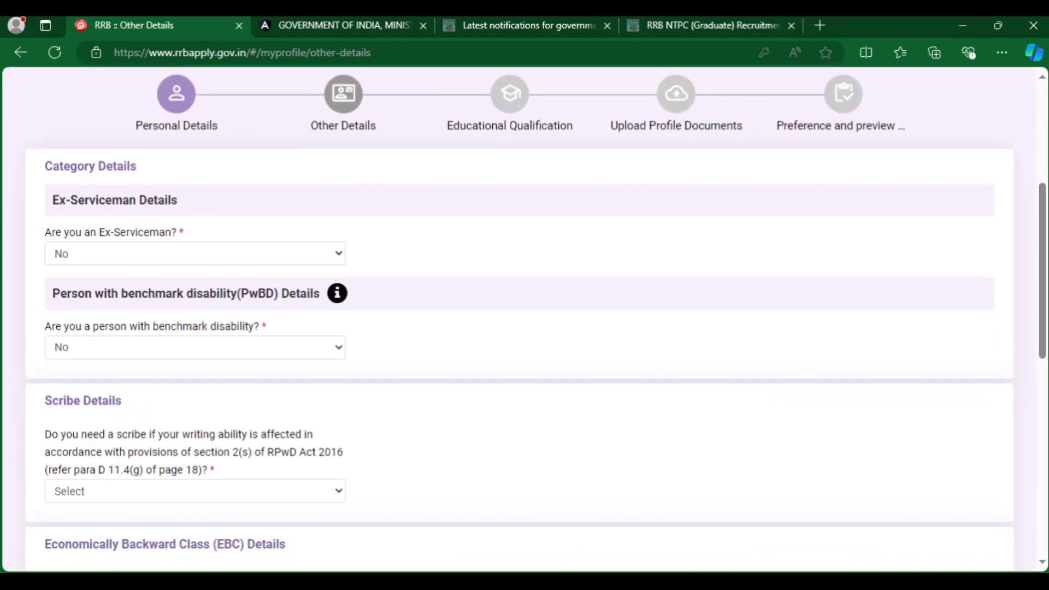
left_click_drag(52, 200, 178, 200)
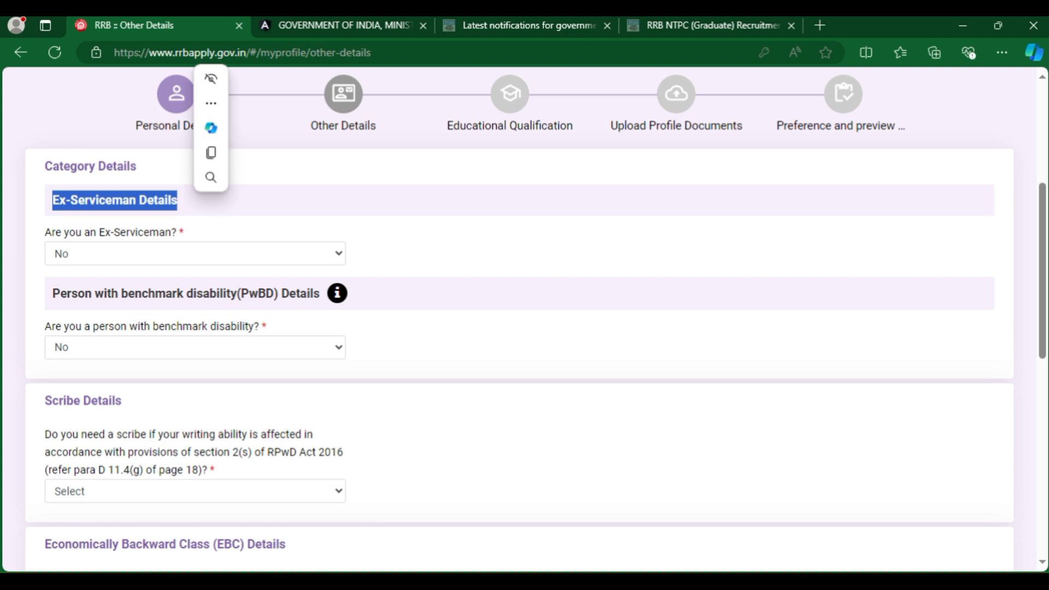
left_click(195, 253)
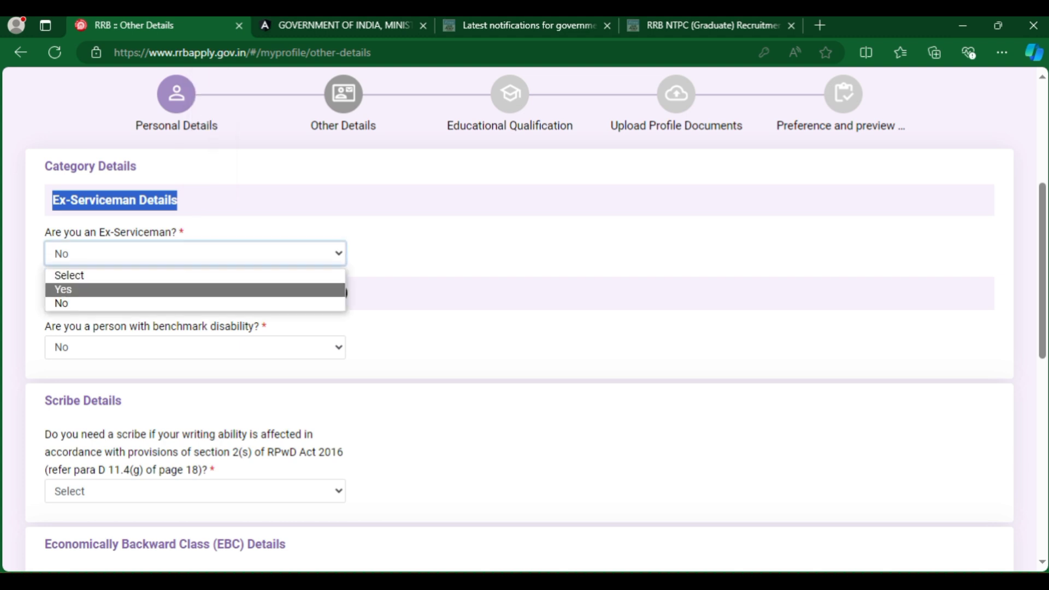
left_click(109, 289)
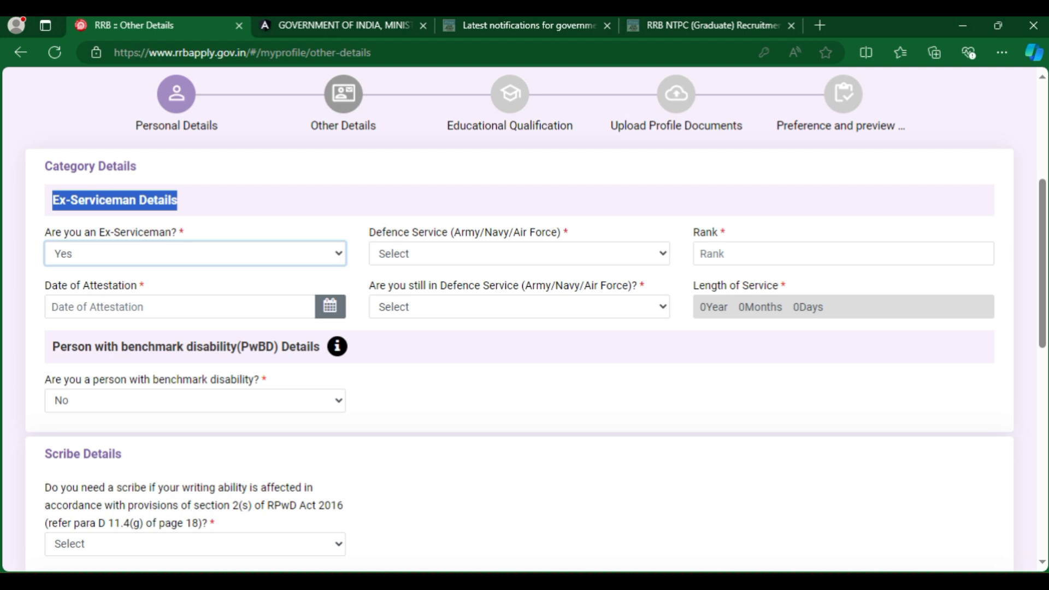
left_click_drag(369, 232, 557, 233)
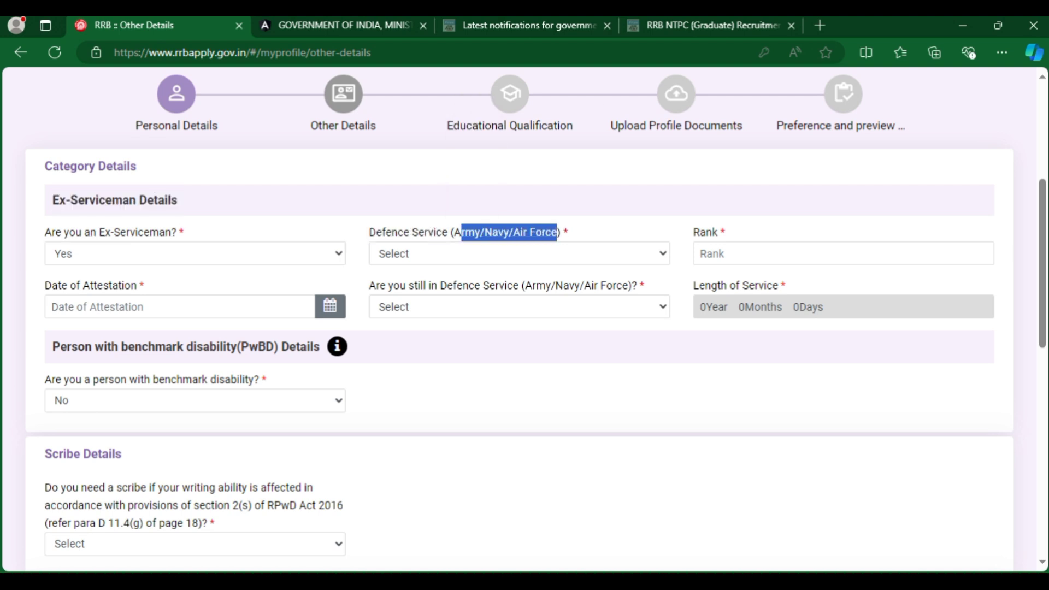
left_click(519, 254)
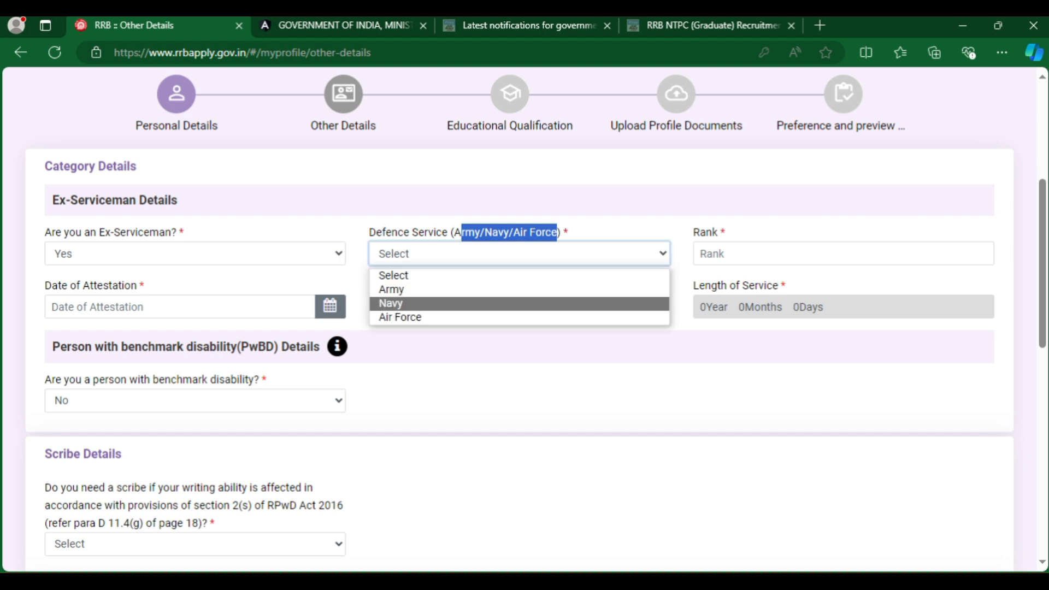
left_click(393, 275)
left_click_drag(693, 232, 726, 231)
left_click(45, 285)
left_click_drag(45, 285, 144, 285)
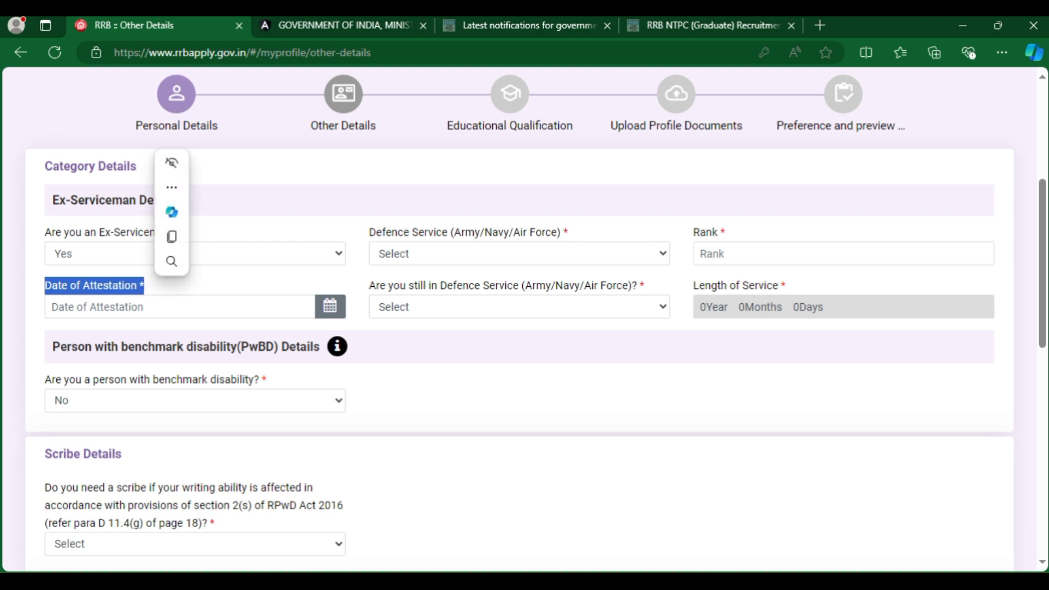
left_click_drag(369, 285, 639, 286)
left_click(519, 307)
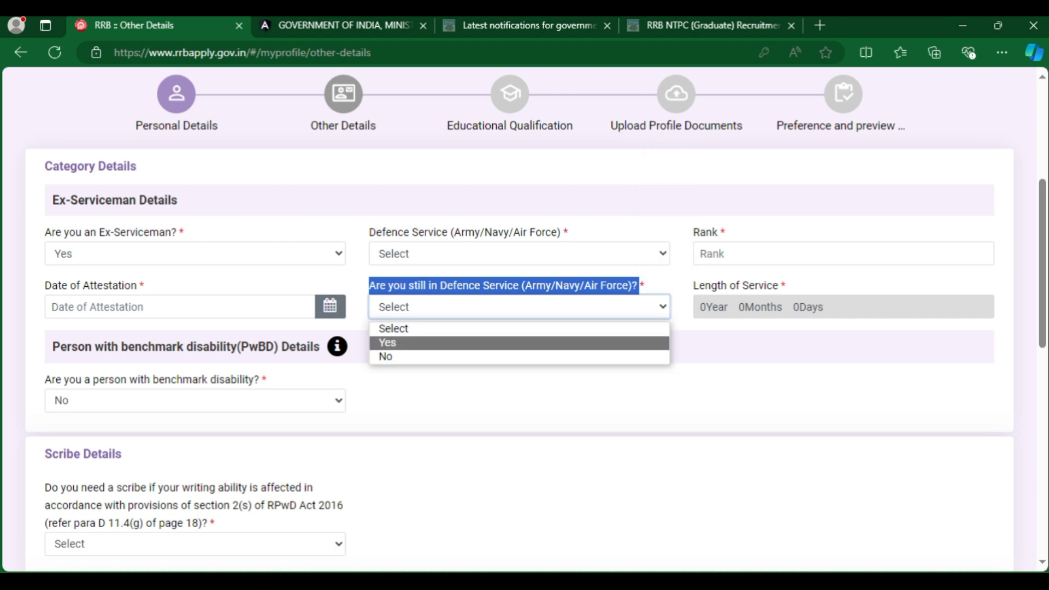
left_click(415, 342)
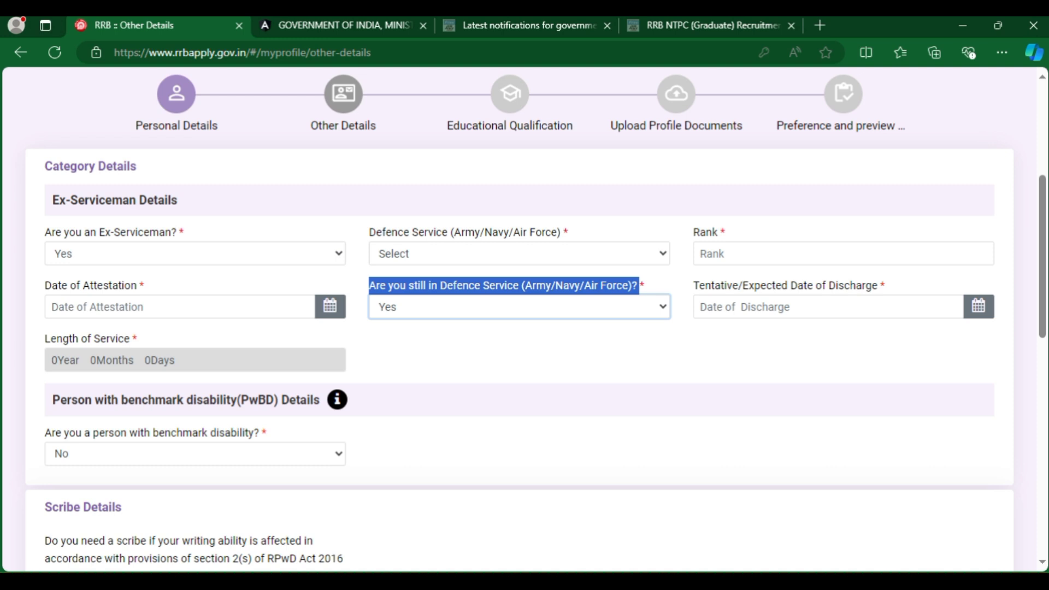
left_click(519, 306)
left_click(415, 355)
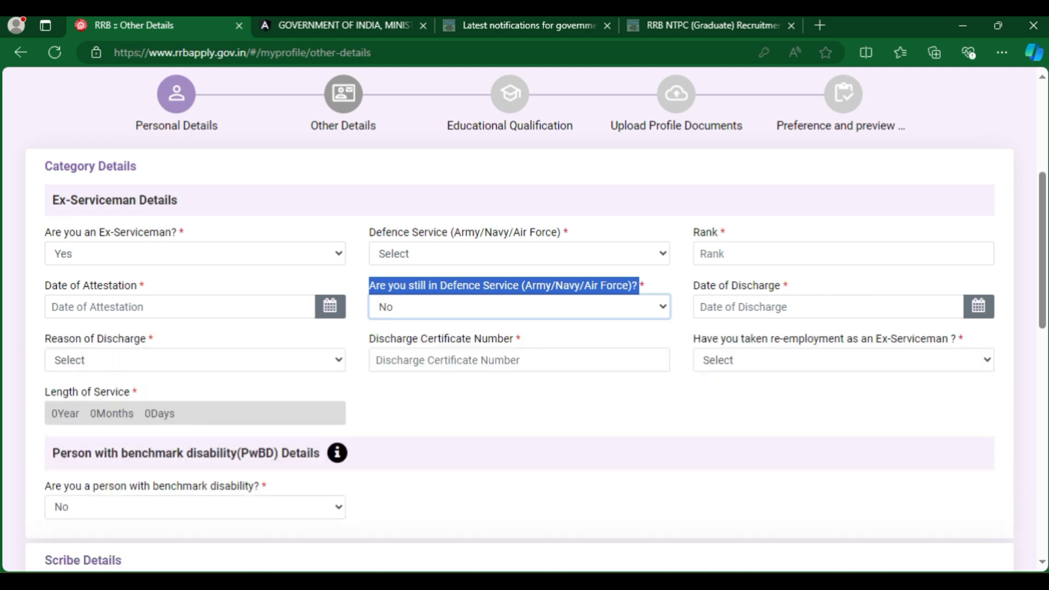
left_click(195, 253)
left_click(66, 302)
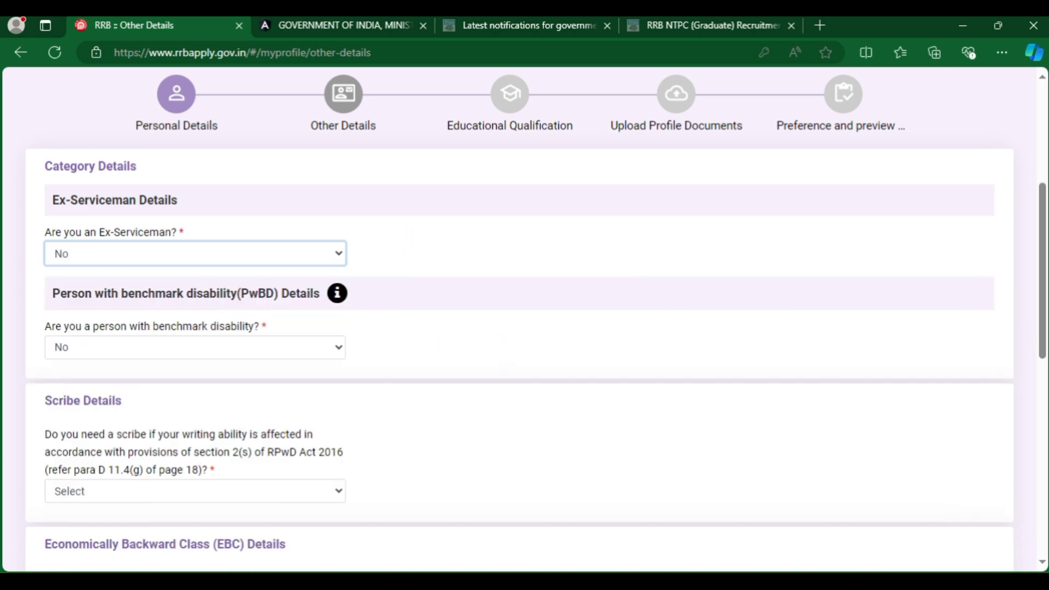
left_click_drag(59, 293, 290, 294)
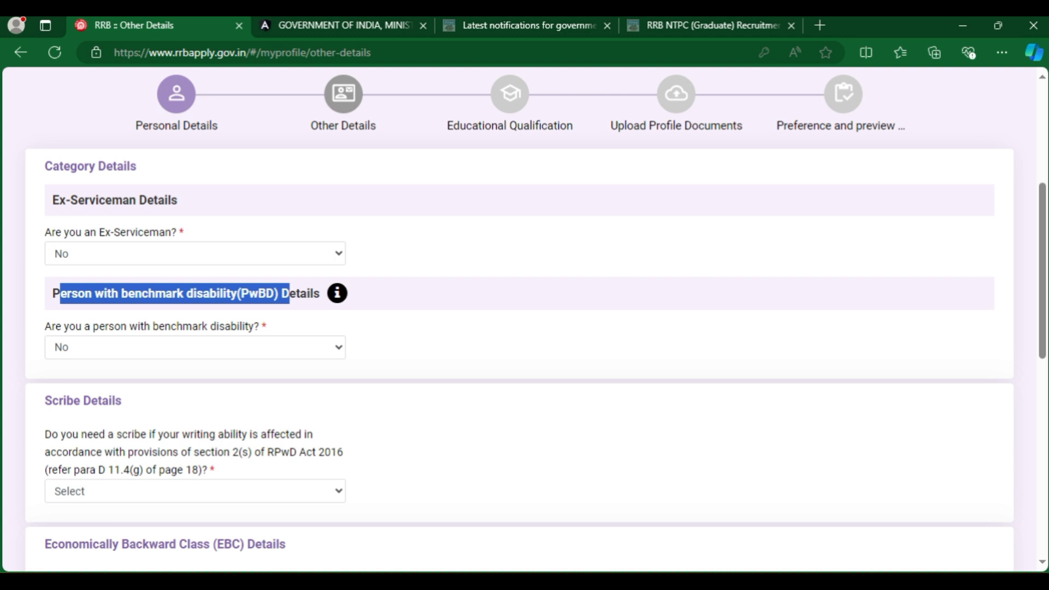
left_click(195, 348)
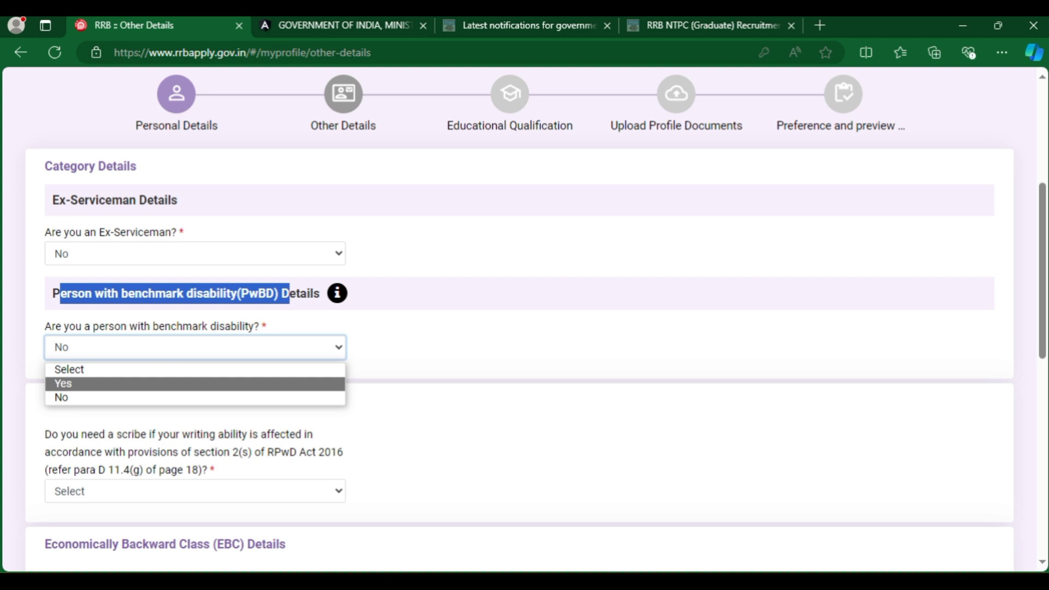
key("Return")
left_click_drag(368, 326, 468, 326)
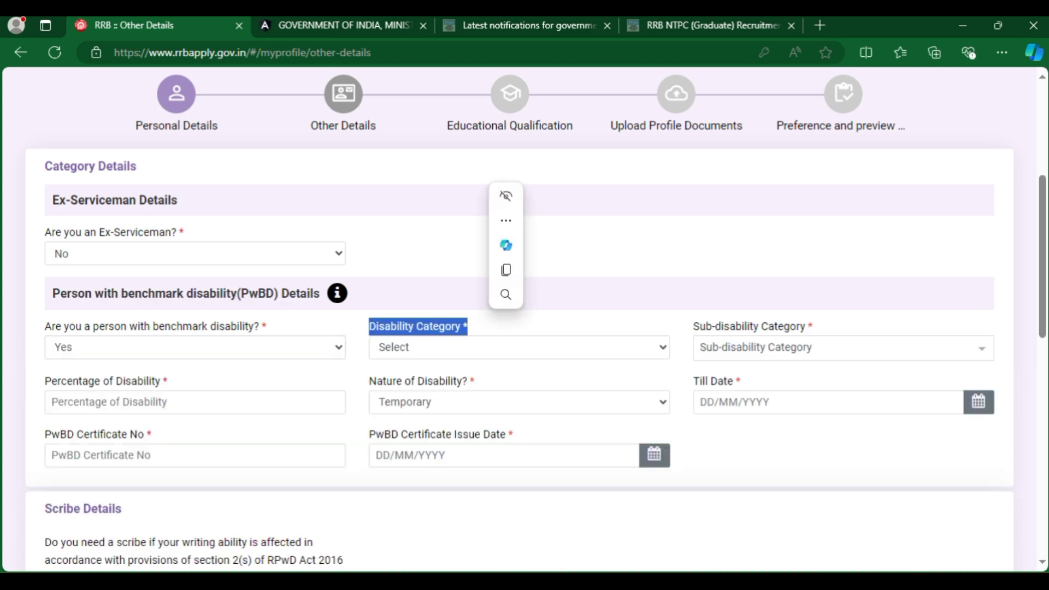
left_click_drag(693, 326, 812, 326)
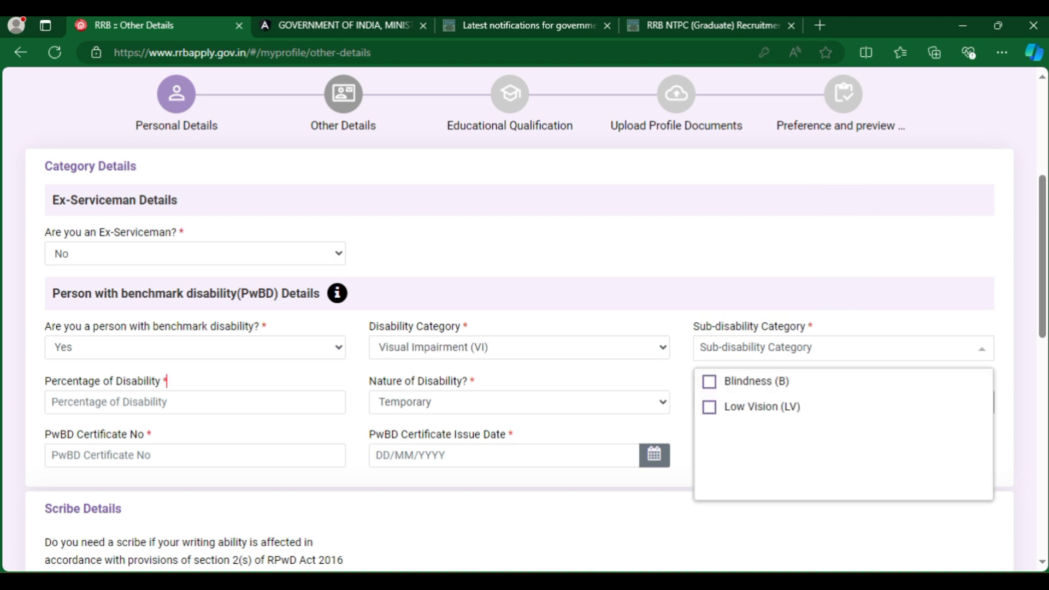
left_click_drag(168, 380, 44, 381)
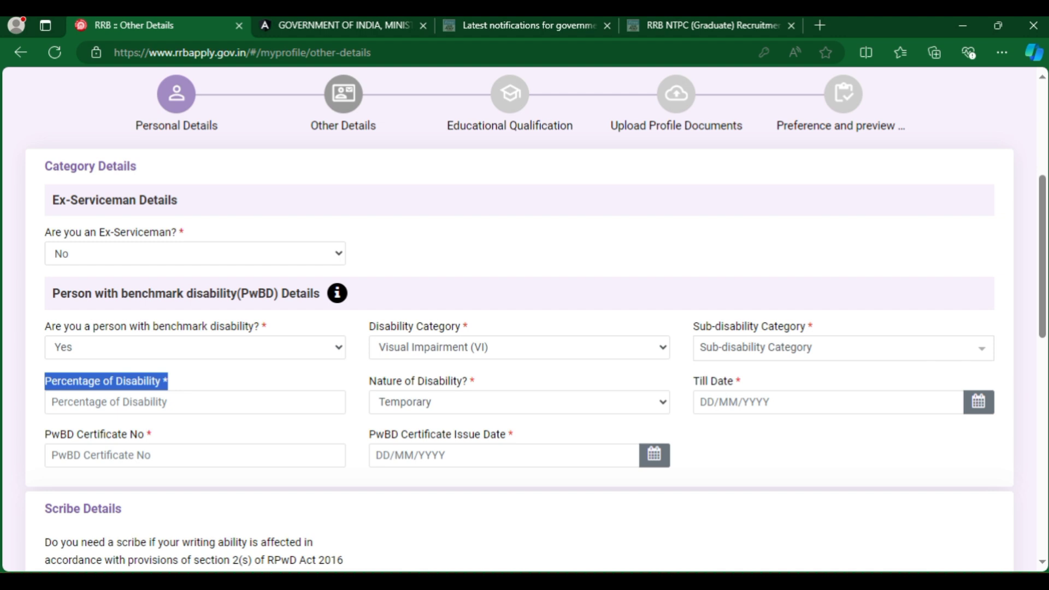
left_click_drag(474, 381, 369, 381)
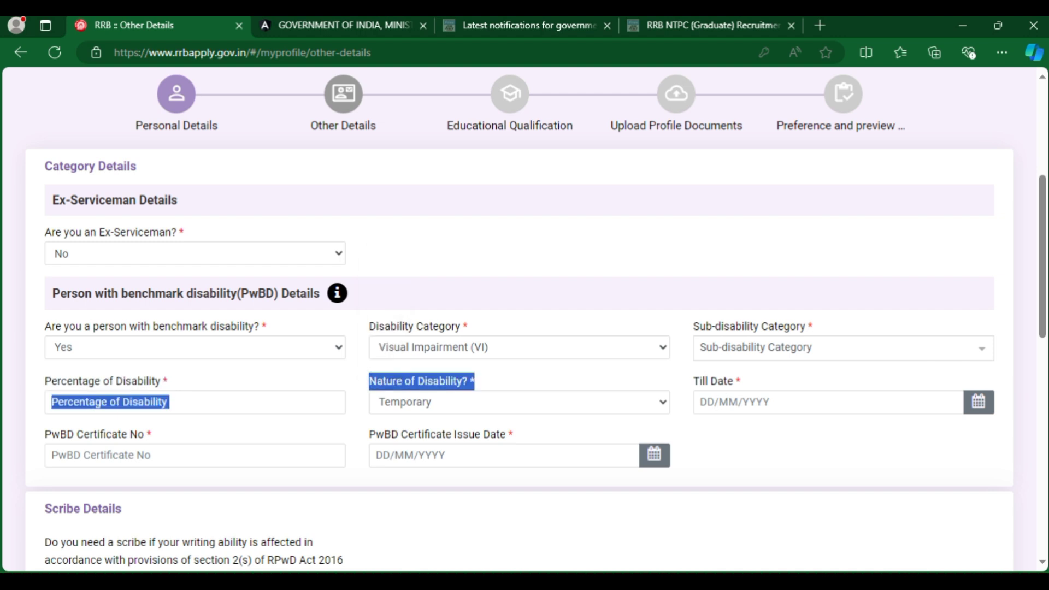
left_click_drag(741, 381, 693, 381)
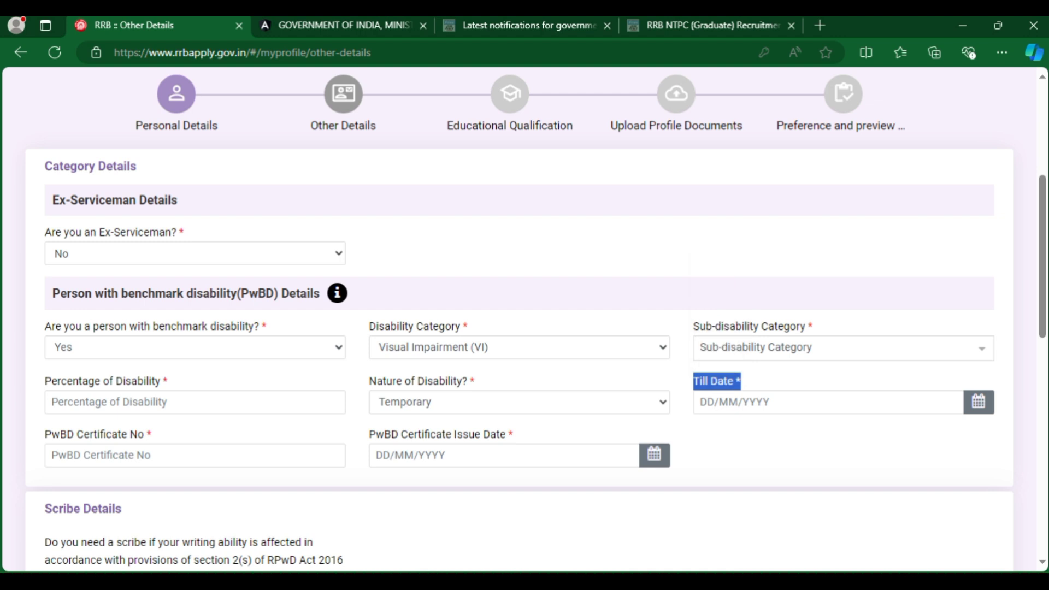
left_click_drag(148, 434, 52, 434)
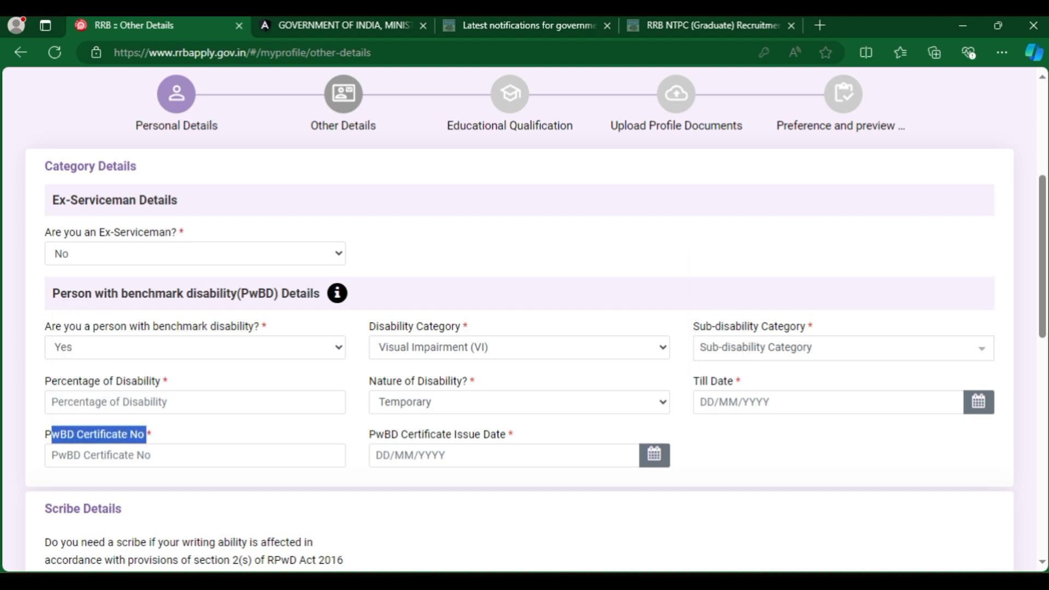
left_click_drag(506, 434, 370, 434)
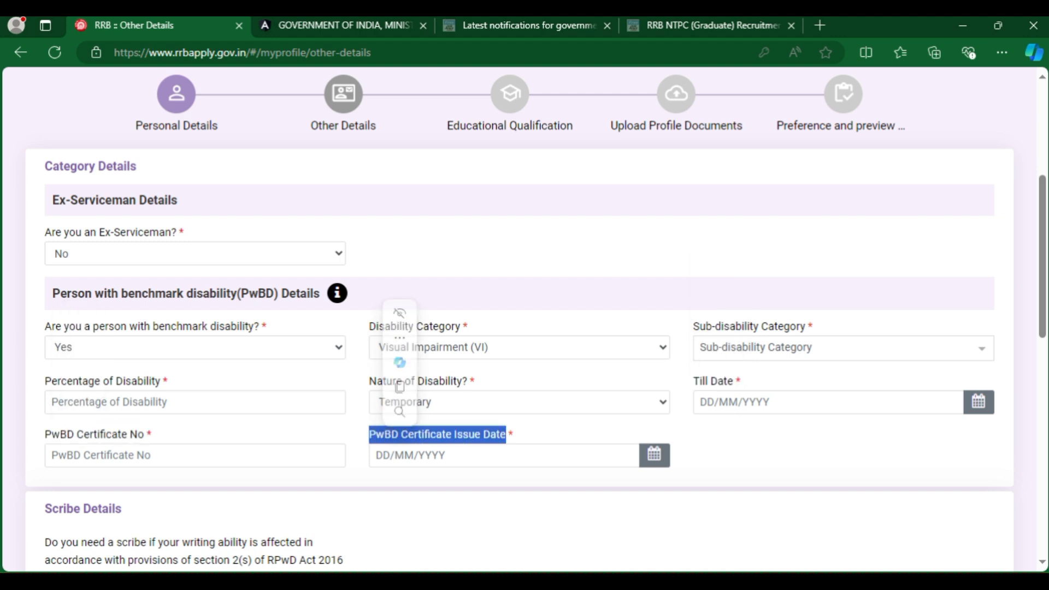
left_click(195, 348)
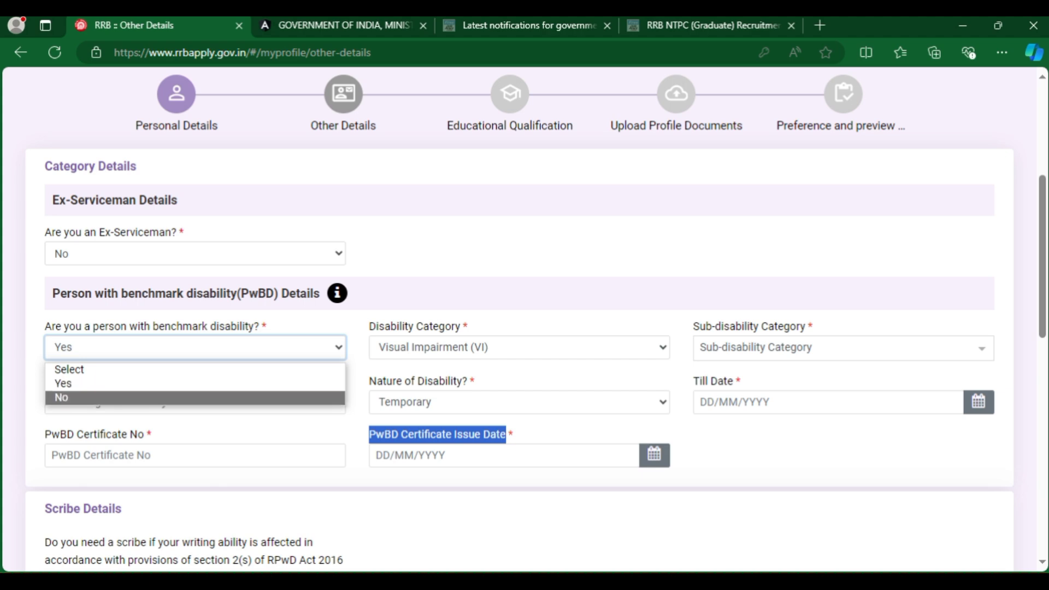
left_click(195, 397)
Answer No to needing a scribe.
scroll(525, 317, "down", 6)
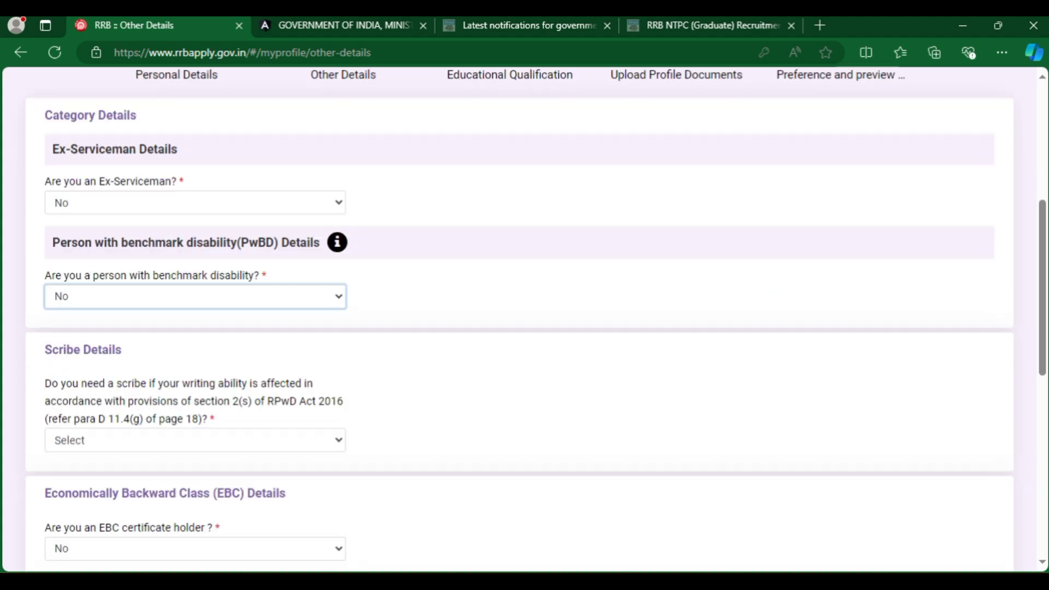
left_click_drag(44, 92, 122, 93)
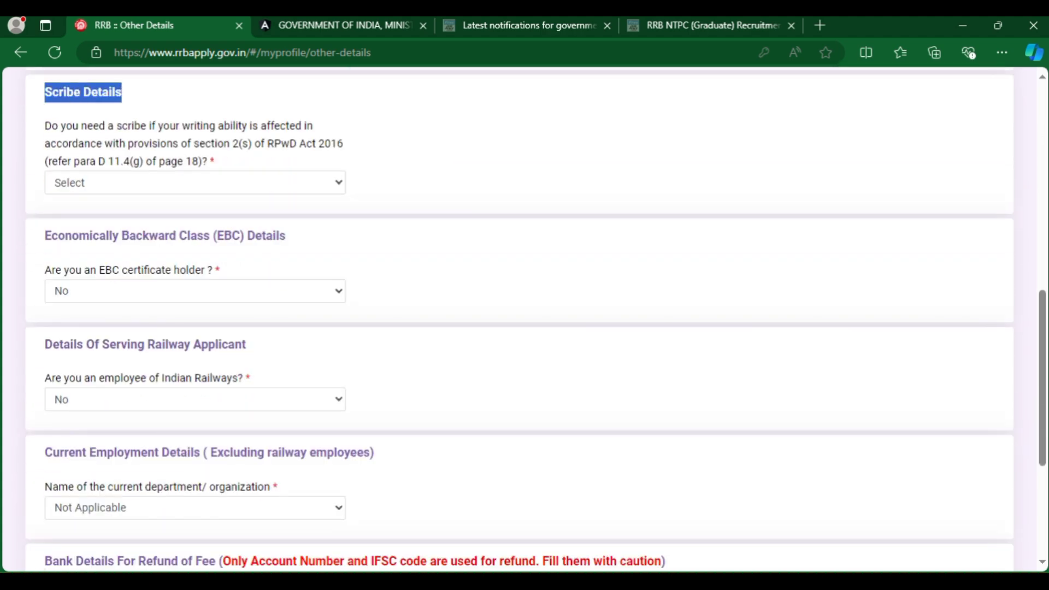
left_click(116, 126)
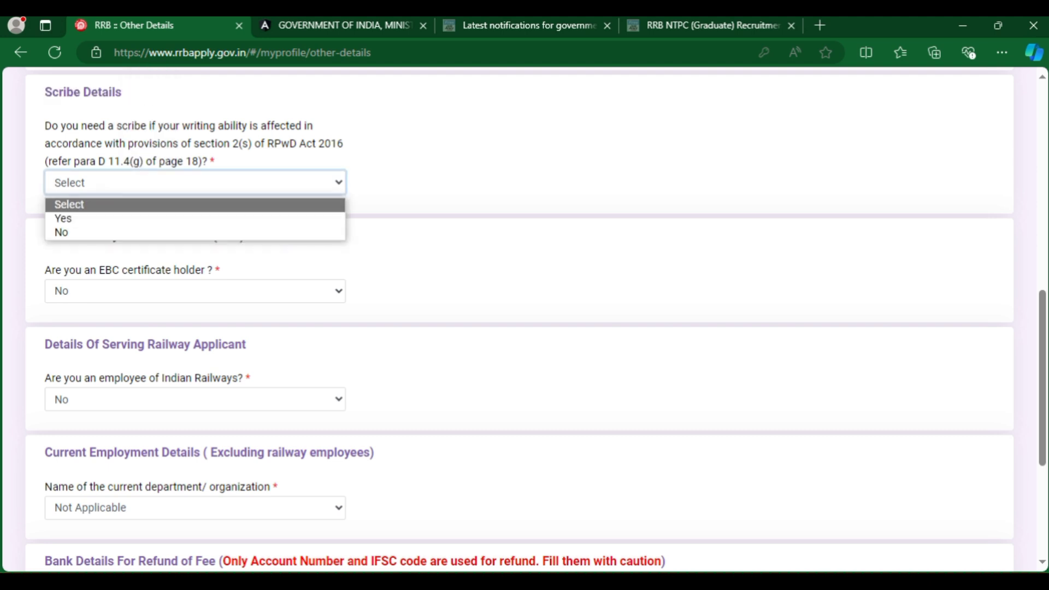
key("Down")
key("Down")
key("Return")
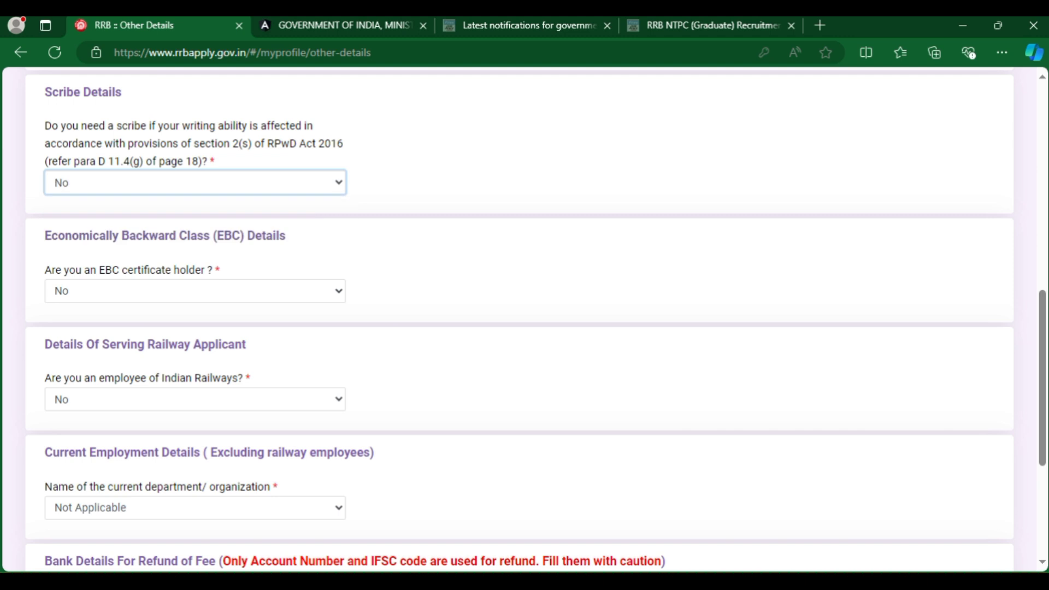
Keep No as the EBC certificate holder answer.
left_click_drag(43, 236, 285, 236)
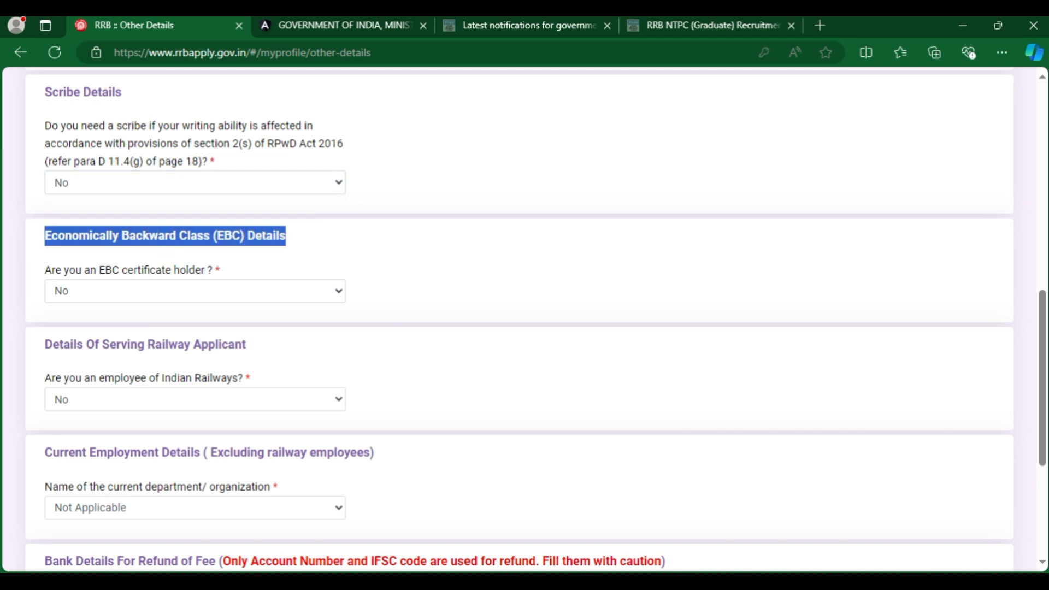
key("ctrl+c")
left_click(195, 291)
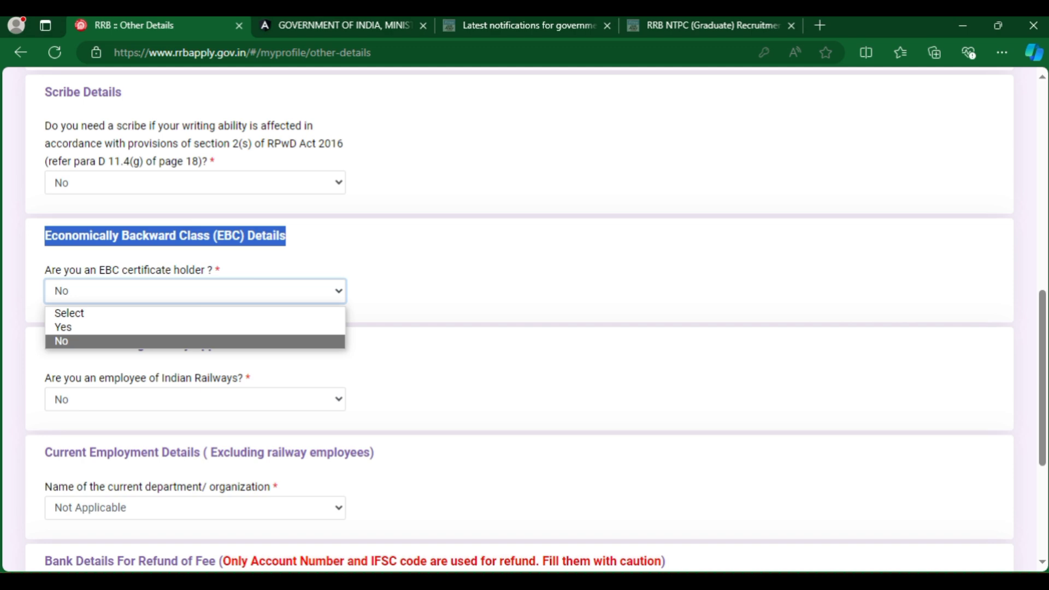
key("Return")
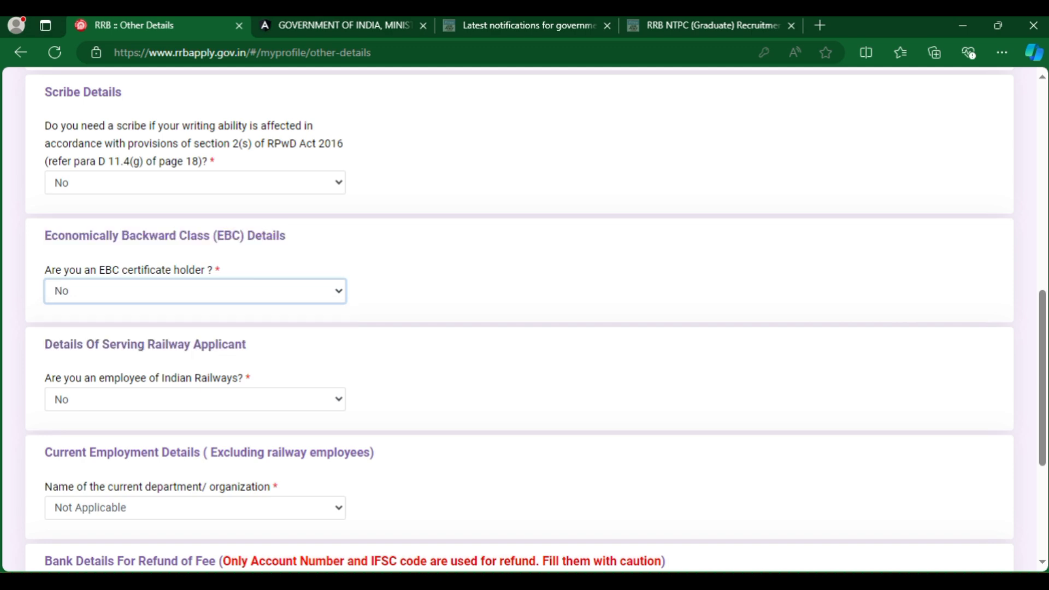
left_click_drag(44, 344, 246, 344)
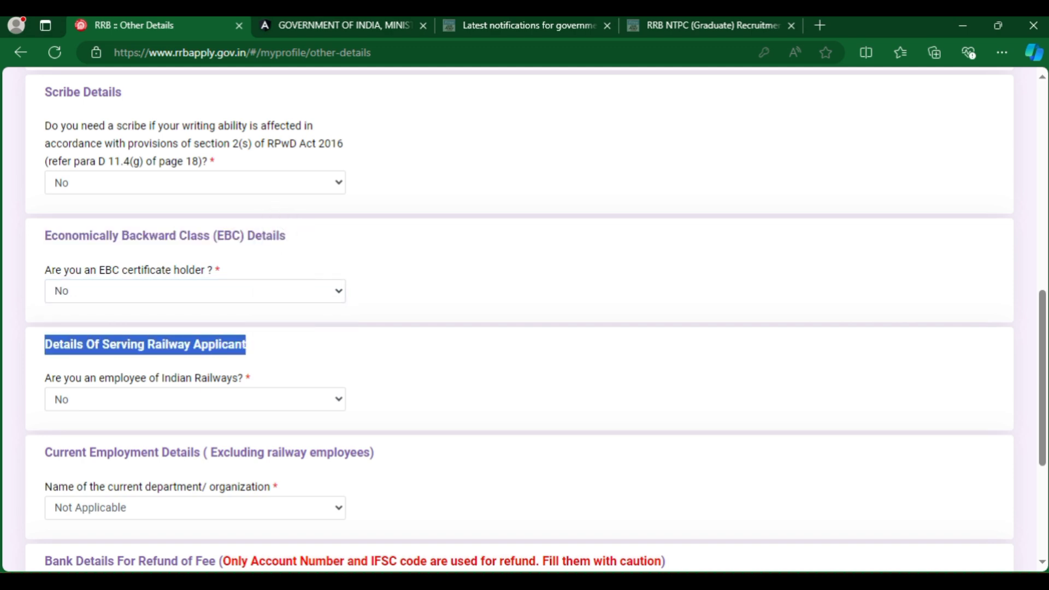
scroll(525, 328, "down", 4)
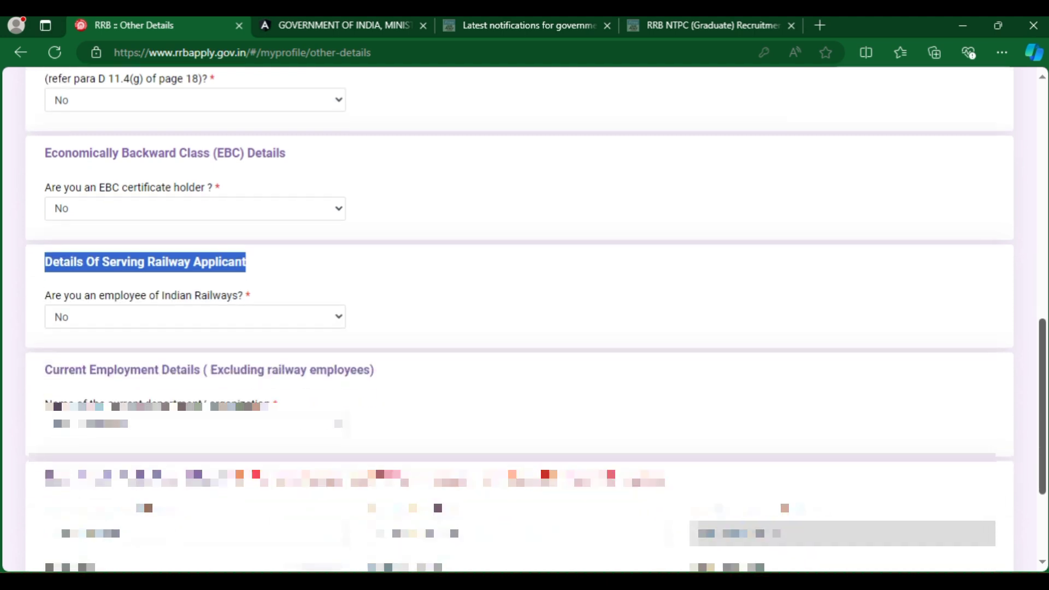
Answer Yes to being a serving railway employee and review the NOC and category fields.
key("alt+Down")
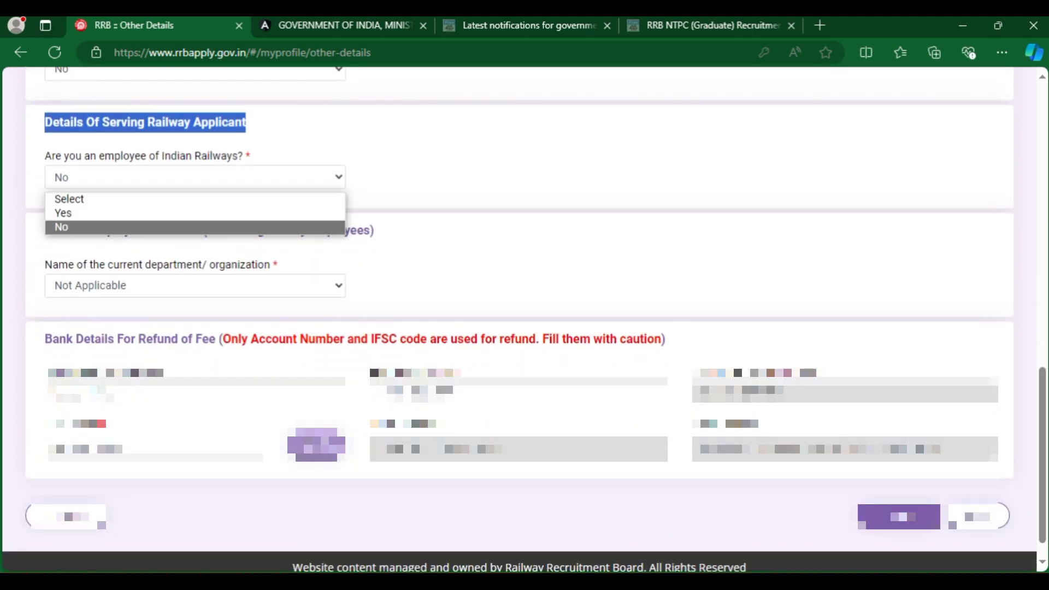
key("Up")
key("Return")
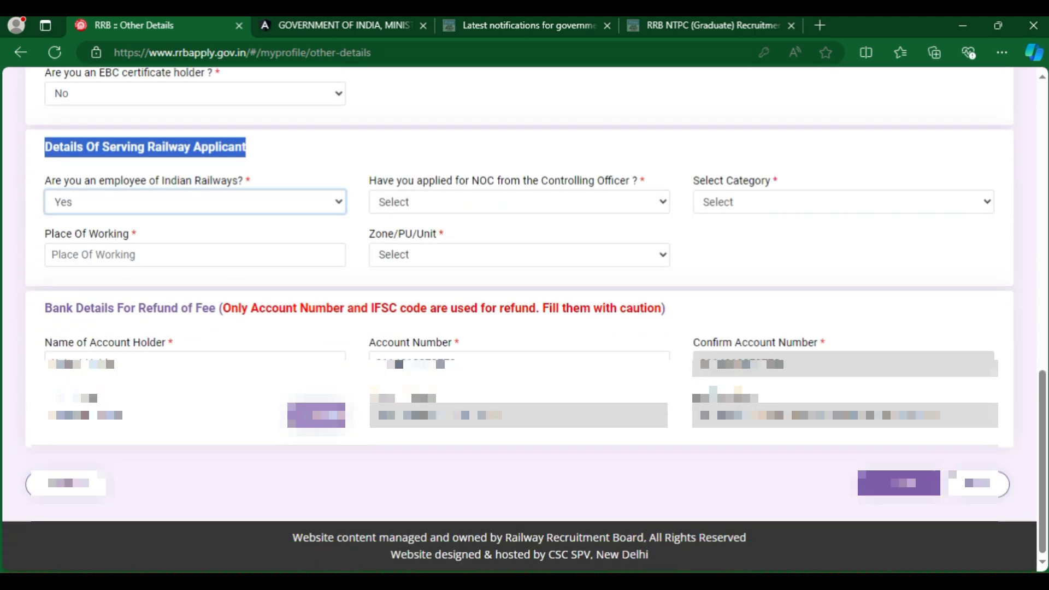
left_click_drag(471, 180, 639, 181)
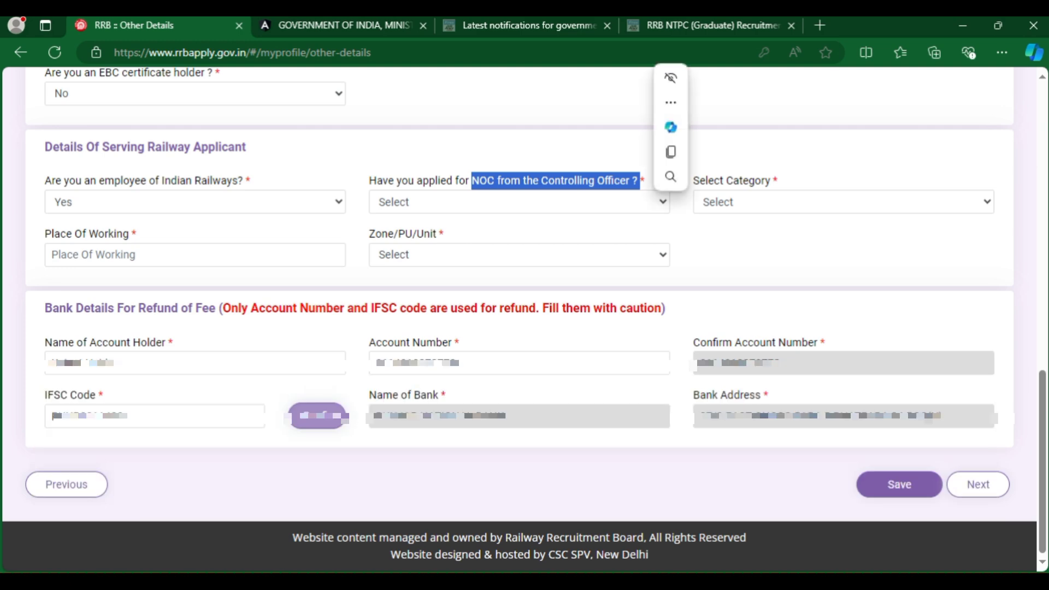
left_click(639, 180)
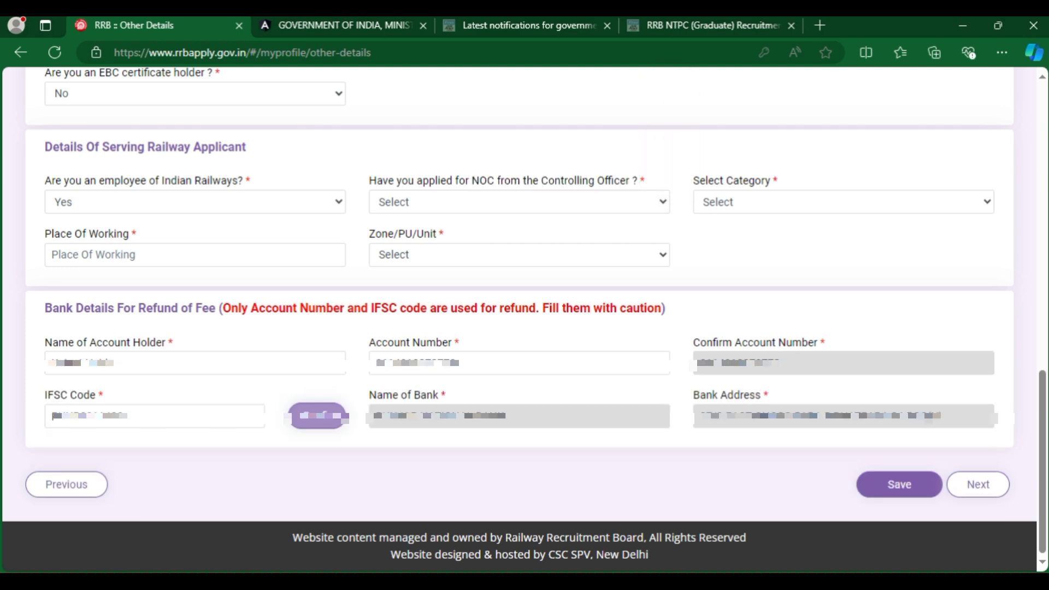
left_click(639, 202)
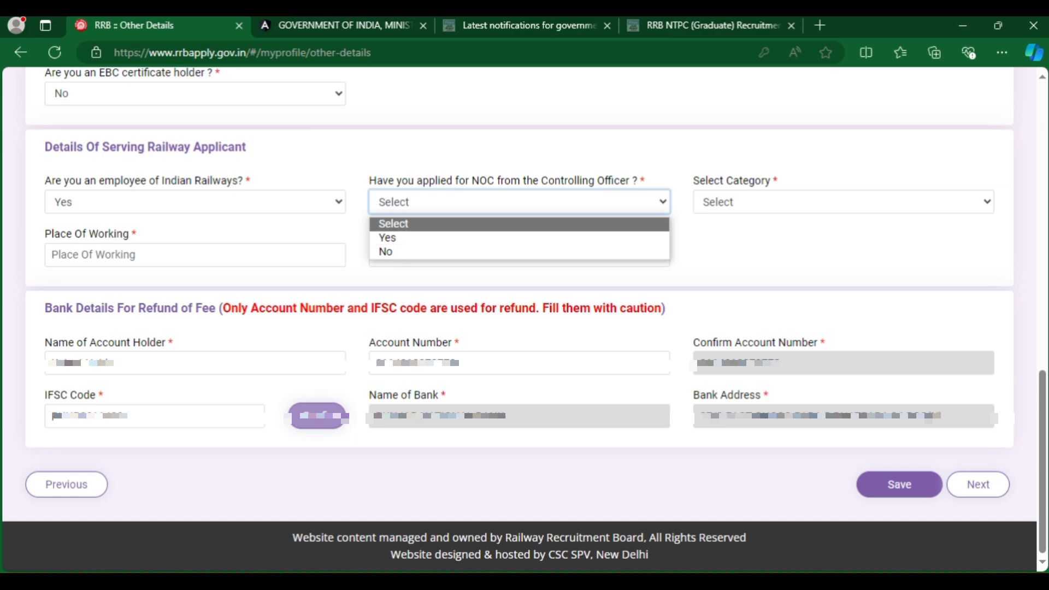
left_click_drag(693, 180, 764, 180)
left_click(841, 202)
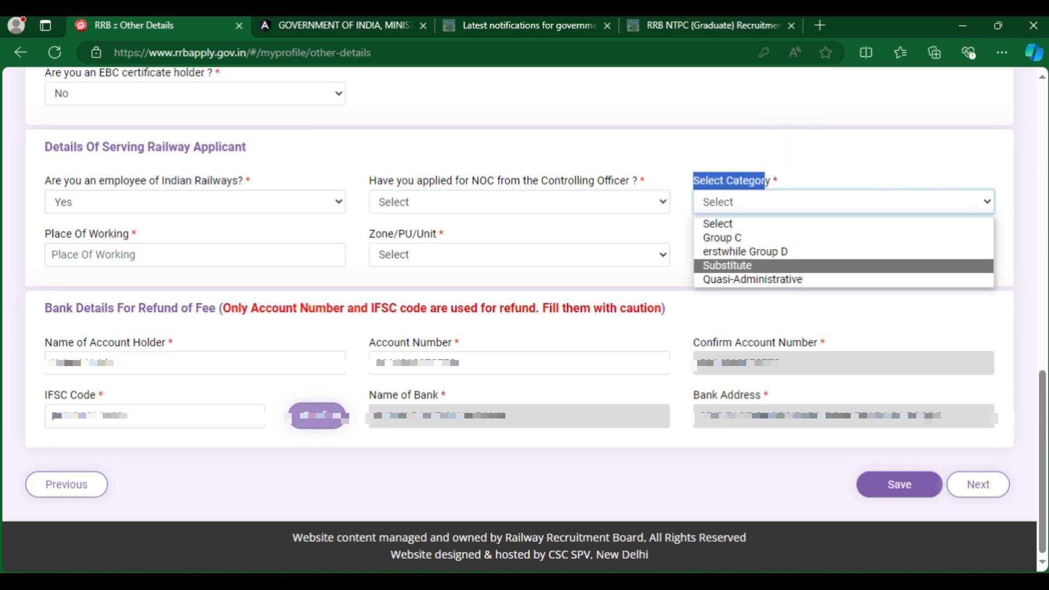
left_click(134, 234)
Review place of working and zone, and set current department to Not Applicable.
left_click_drag(134, 234, 44, 233)
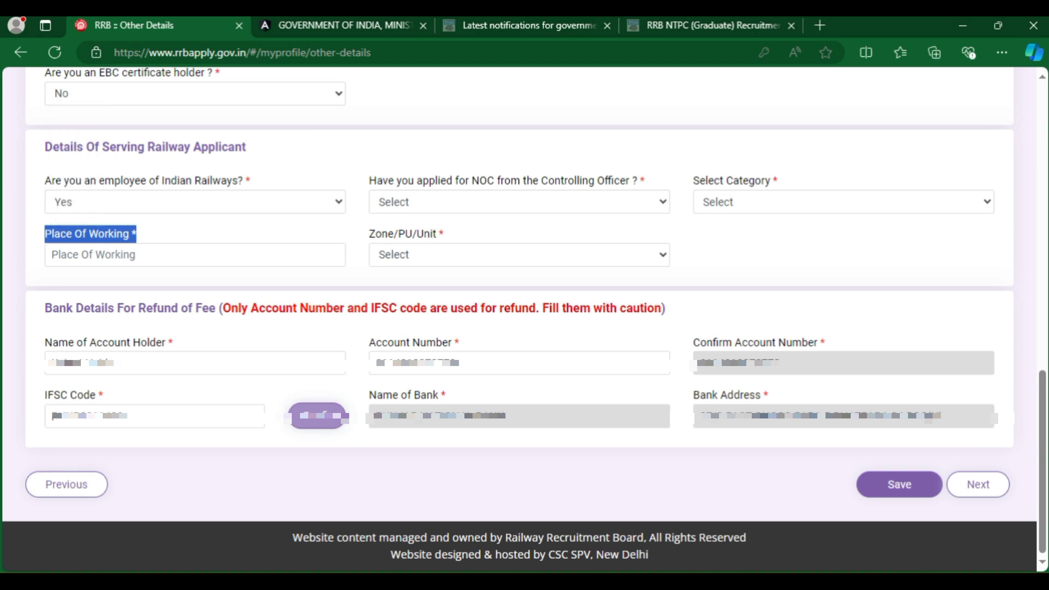
left_click_drag(444, 234, 369, 234)
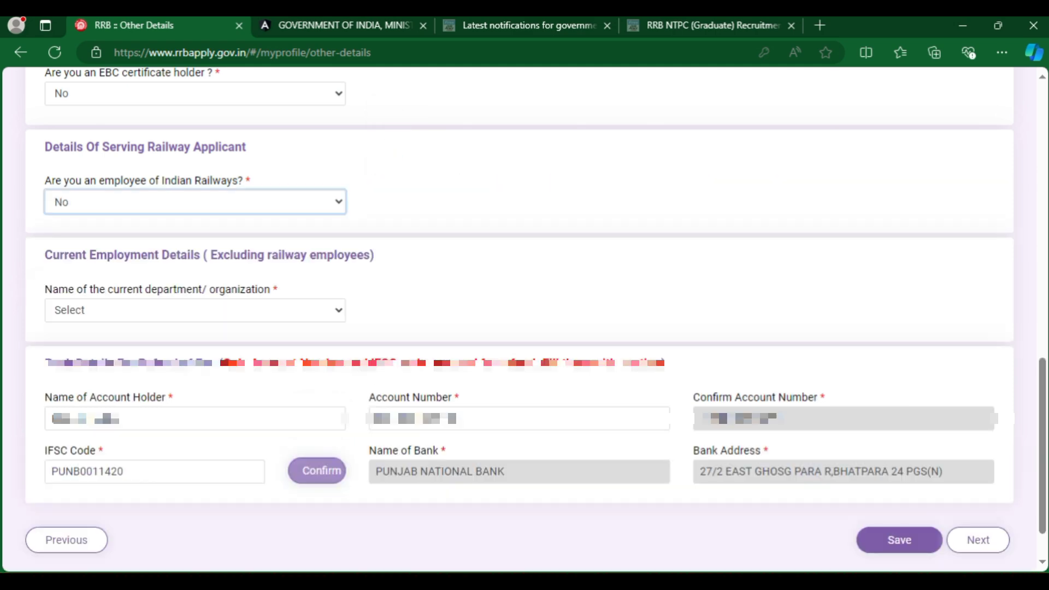
left_click_drag(45, 289, 150, 289)
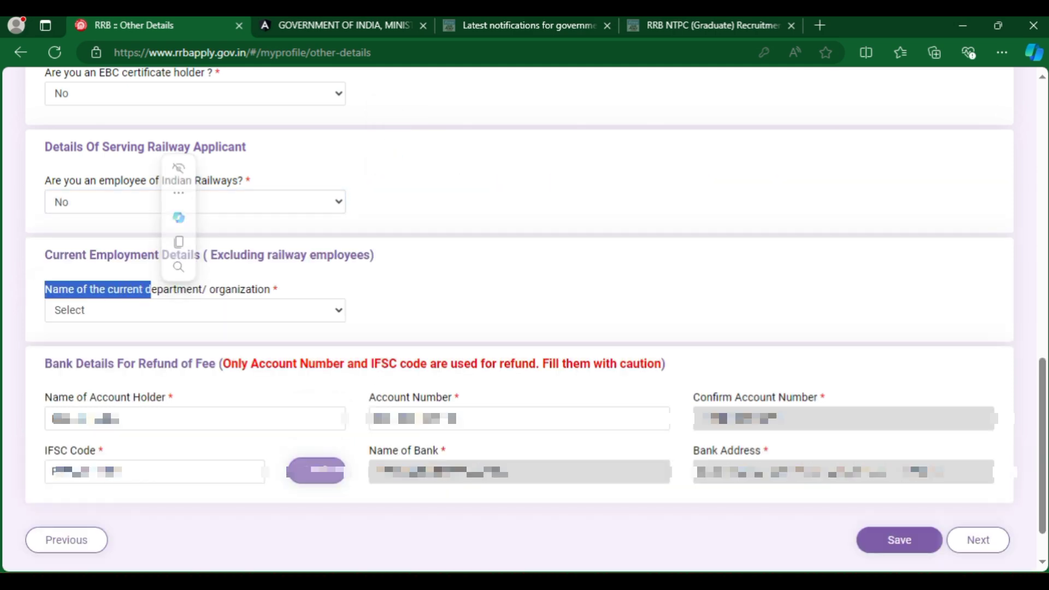
left_click_drag(59, 255, 374, 255)
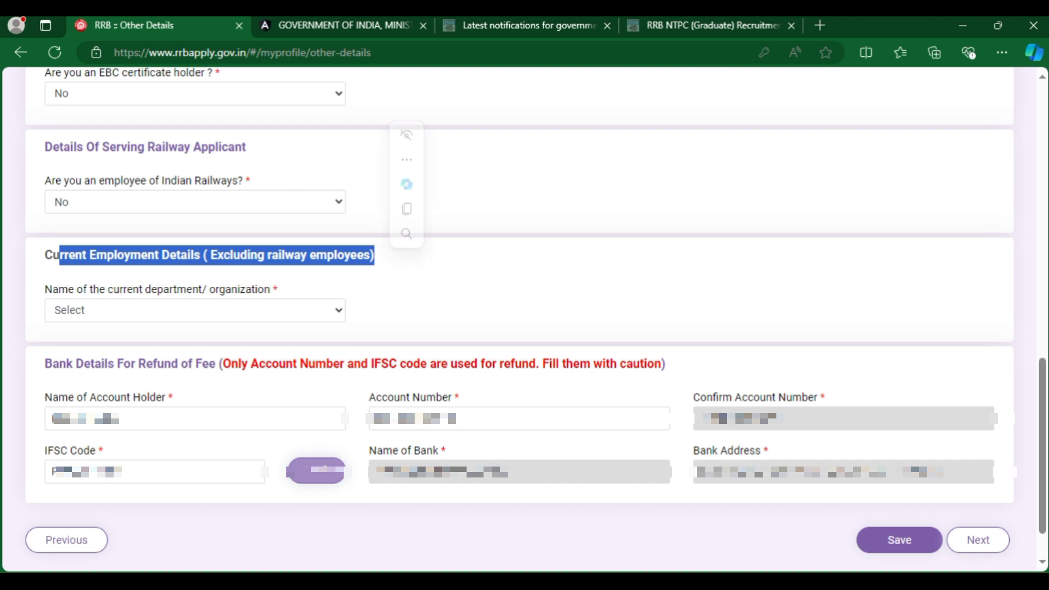
left_click_drag(52, 289, 222, 289)
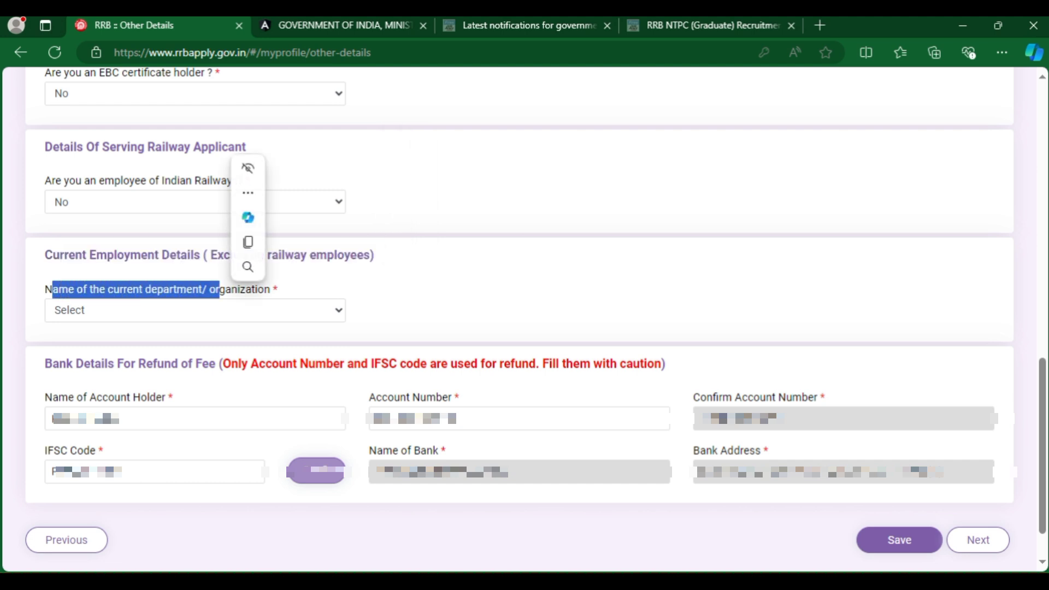
left_click(221, 310)
left_click(90, 346)
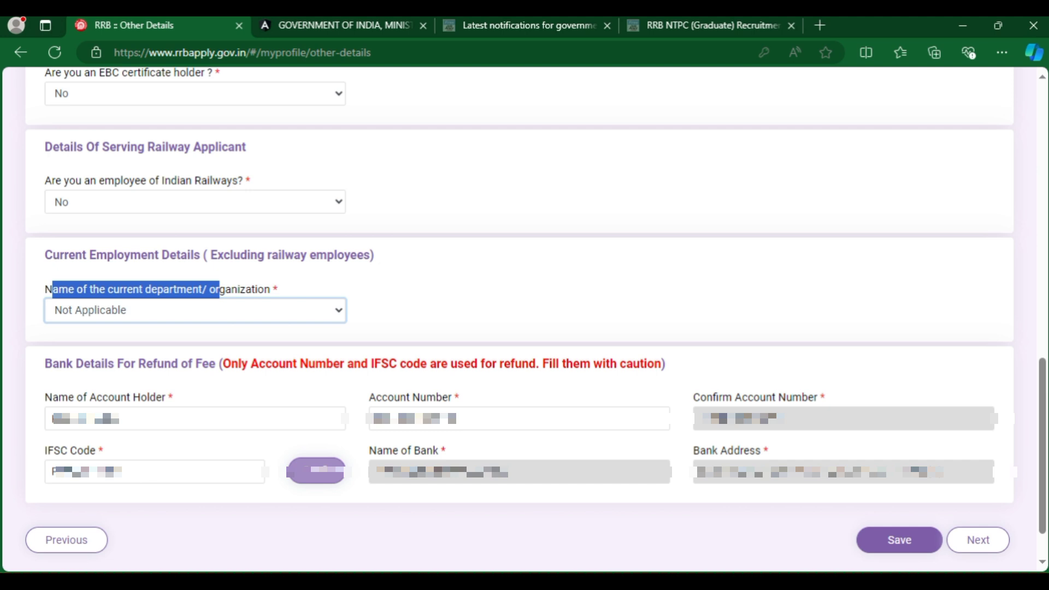
Review the refund bank account and IFSC details, save Other Details, and continue to Educational Qualification.
scroll(524, 320, "down", 1)
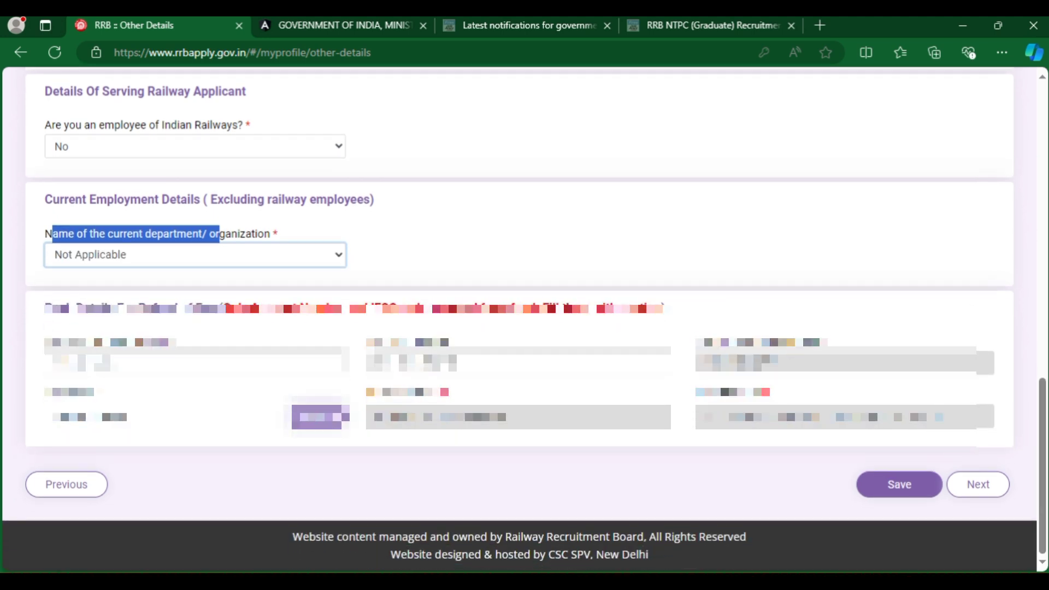
left_click_drag(45, 342, 176, 342)
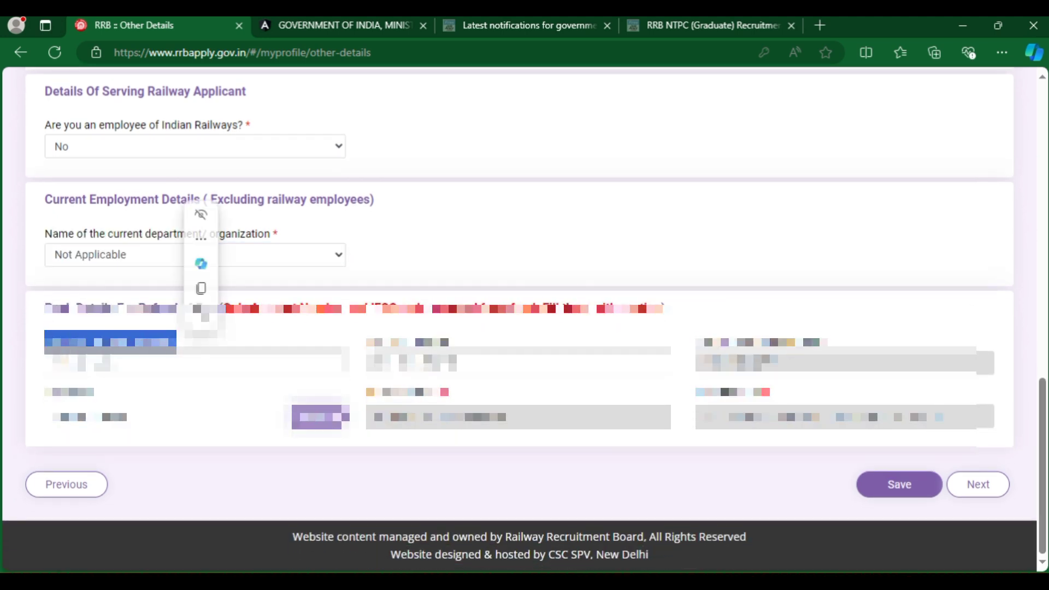
left_click_drag(383, 342, 459, 342)
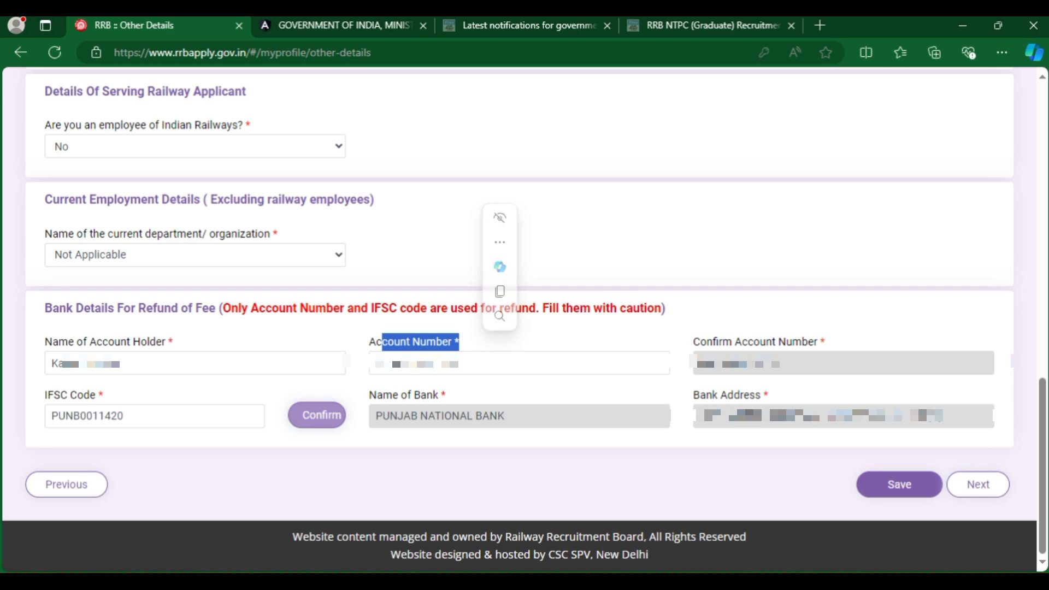
left_click_drag(693, 342, 820, 342)
left_click_drag(48, 394, 103, 394)
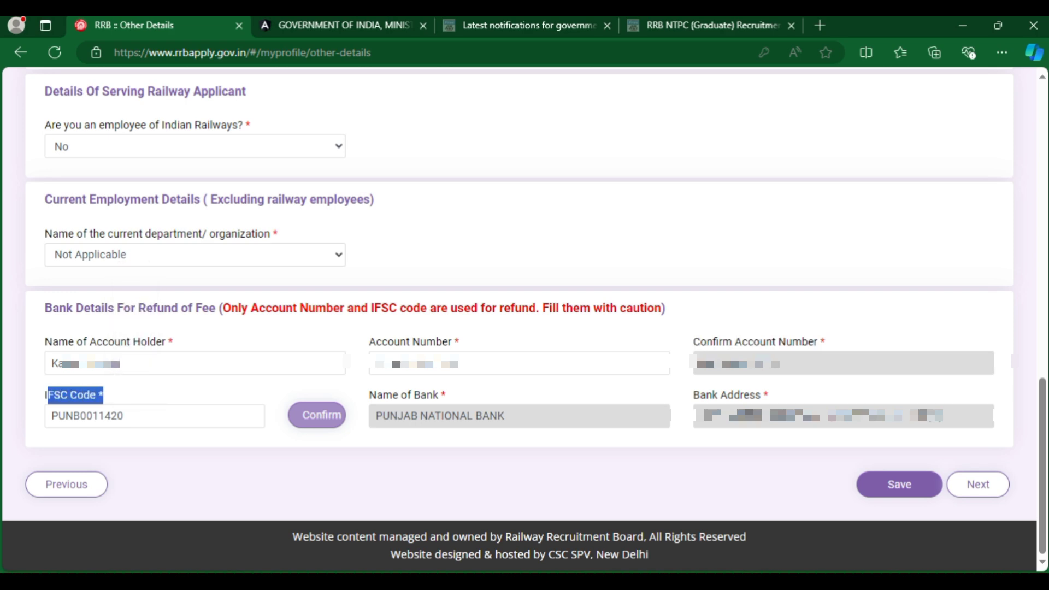
left_click(899, 485)
left_click(978, 484)
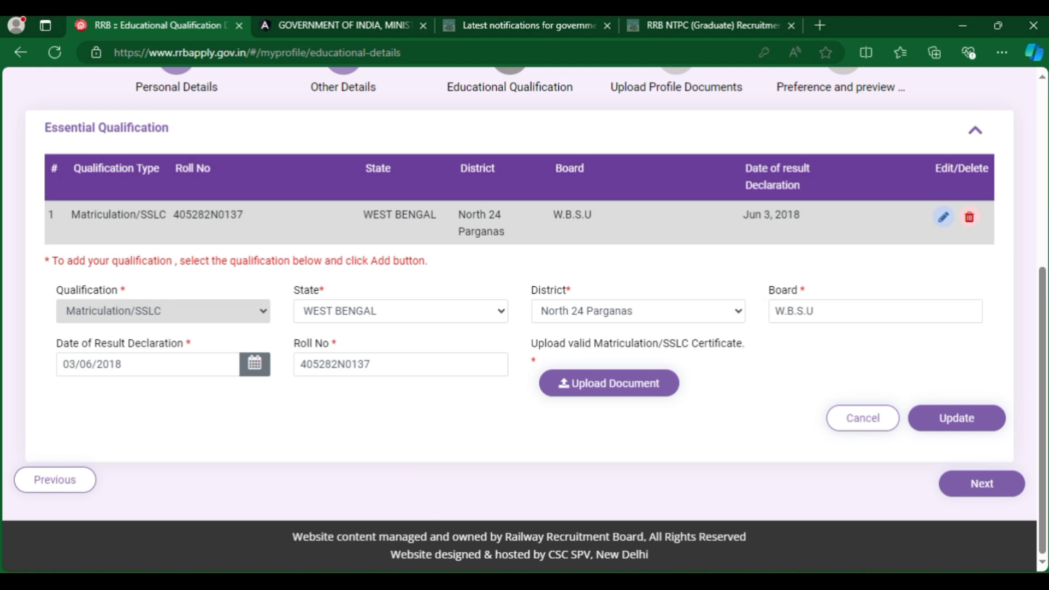
left_click_drag(293, 290, 325, 290)
left_click_drag(531, 290, 571, 290)
left_click(601, 310)
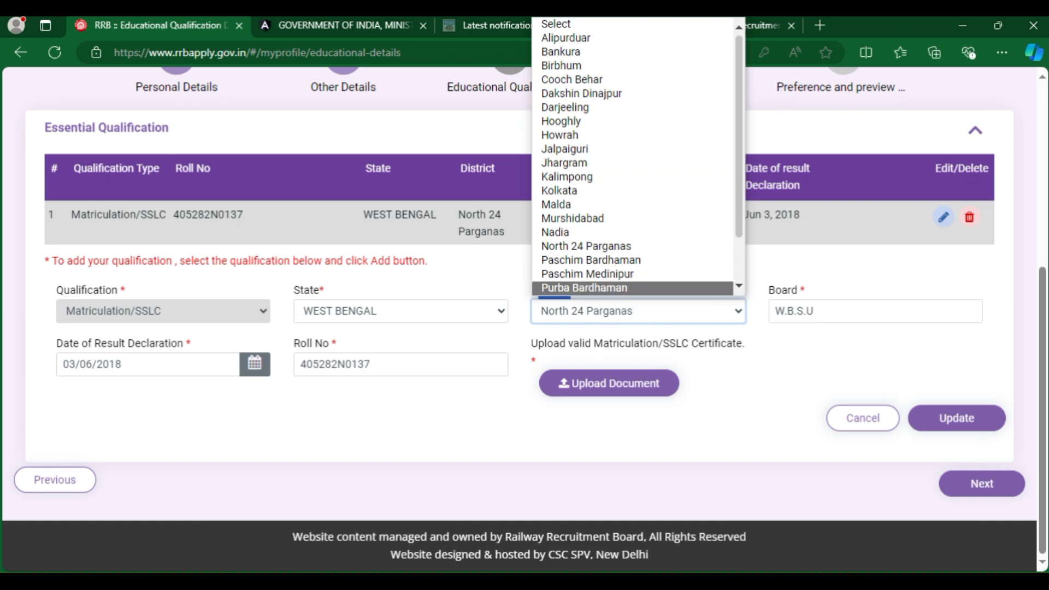
left_click(798, 290)
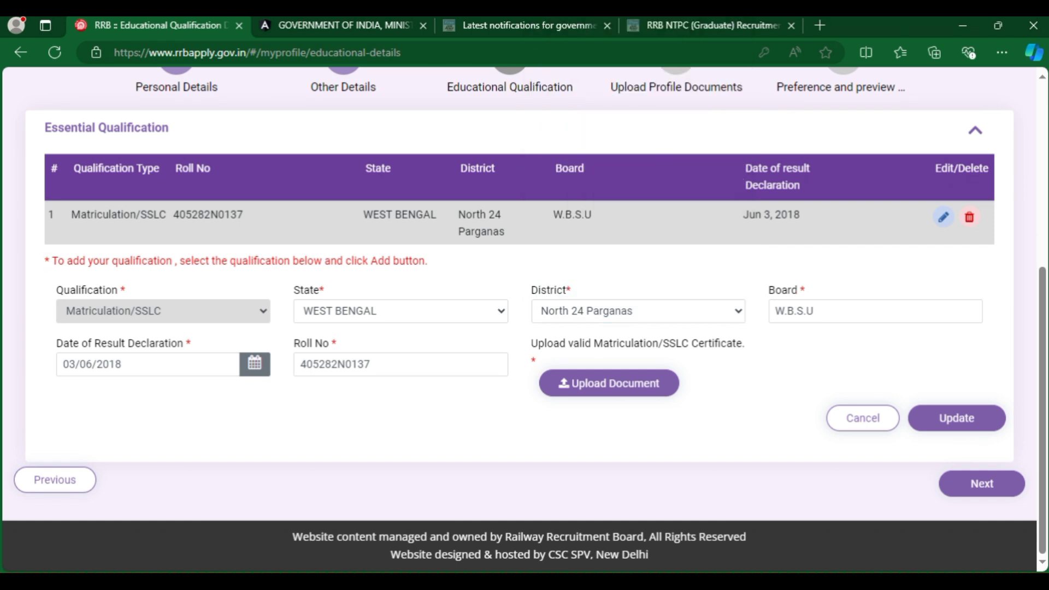
left_click_drag(192, 343, 56, 343)
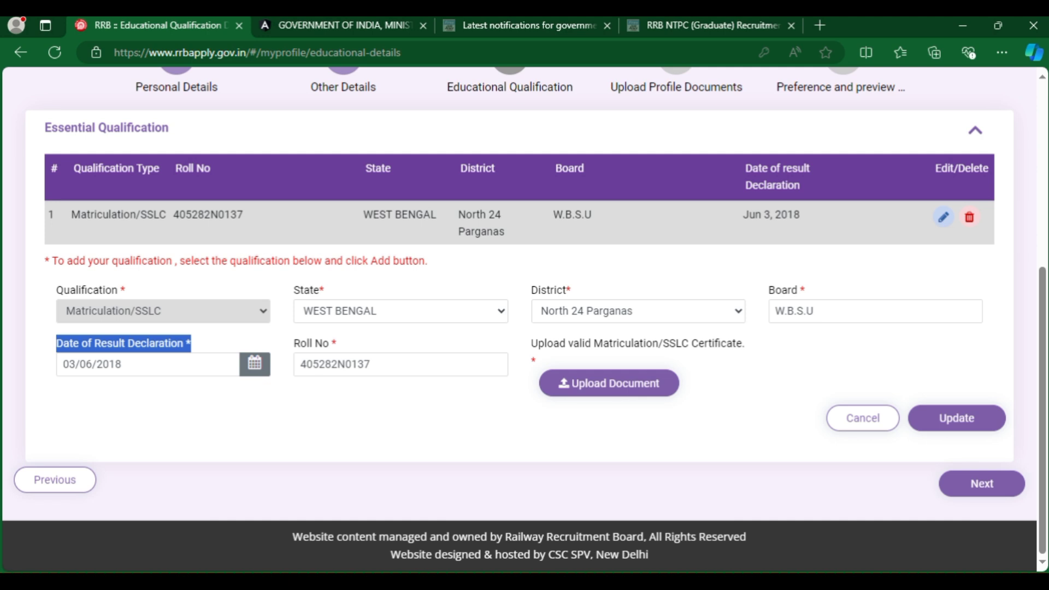
left_click_drag(337, 343, 293, 343)
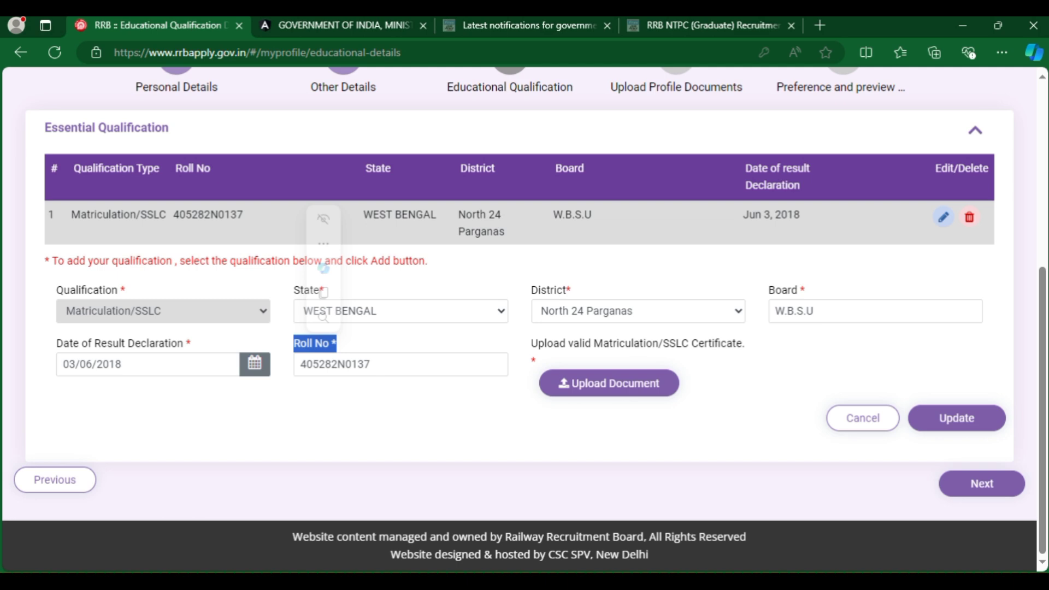
left_click(608, 383)
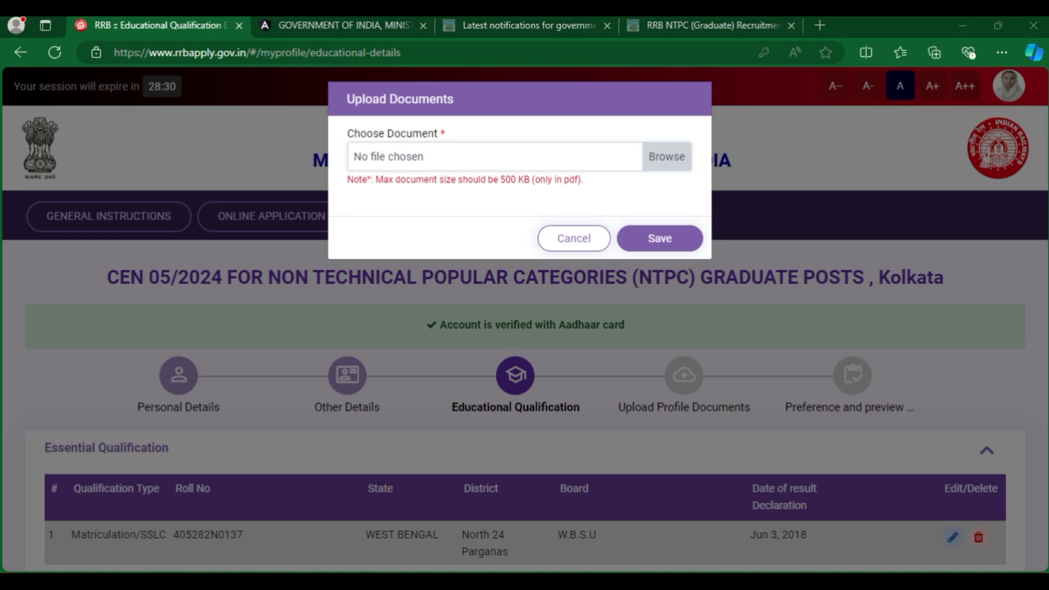
left_click(667, 156)
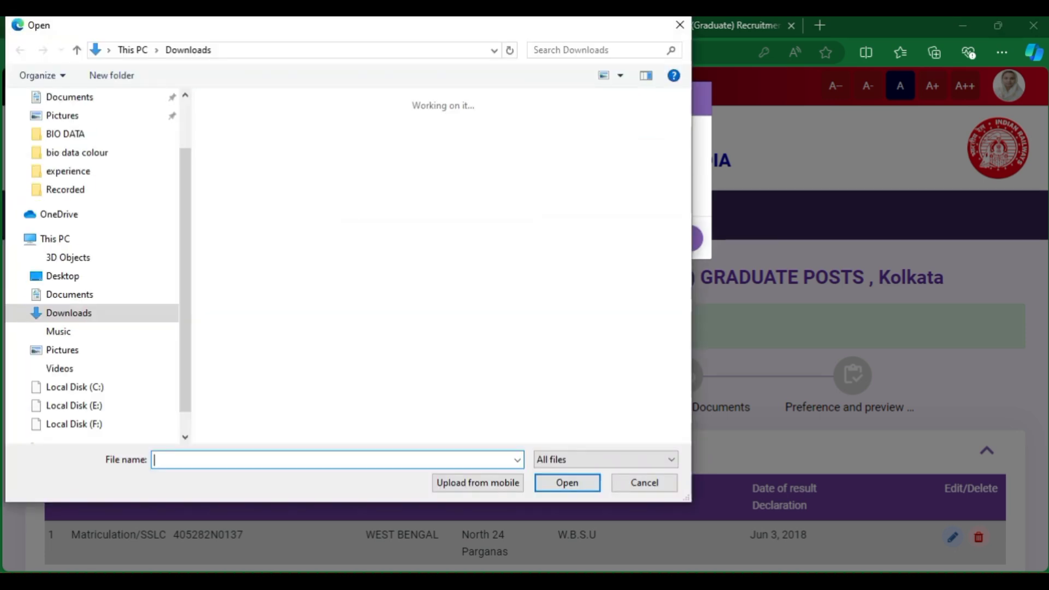
key("Escape")
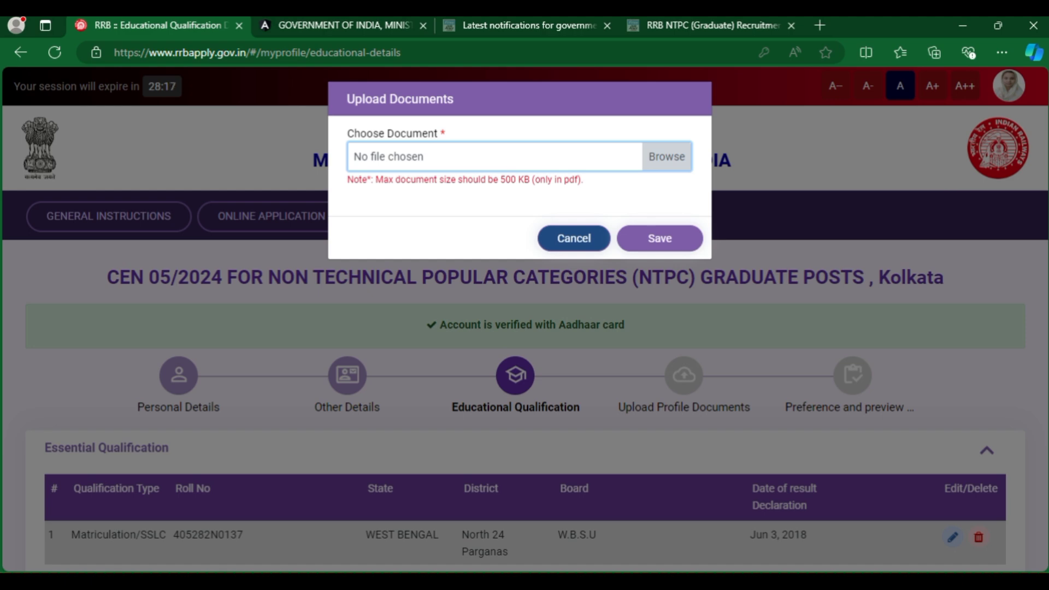
left_click(574, 238)
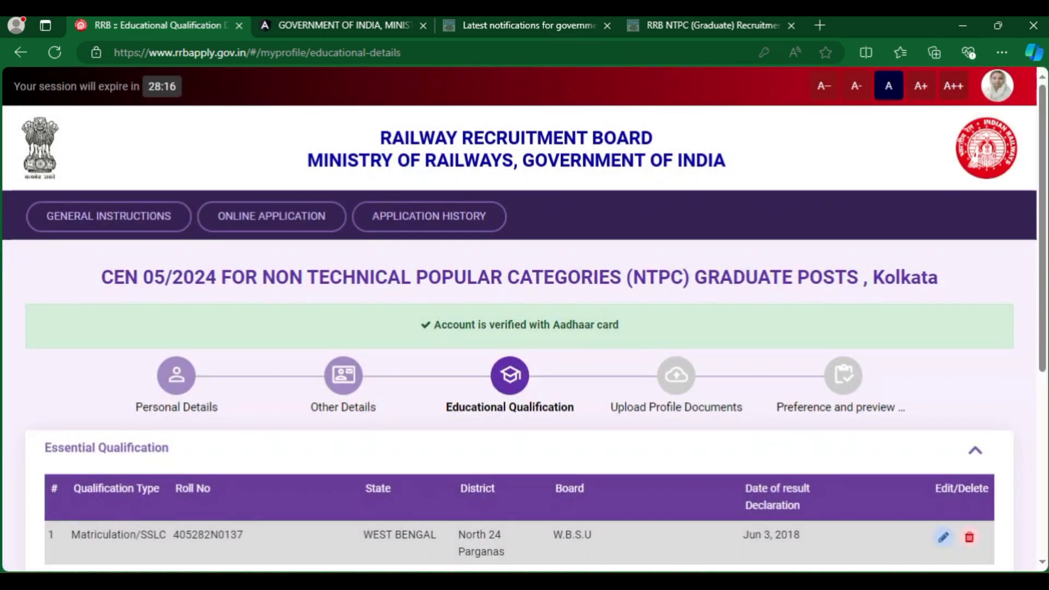
Set qualification and discipline to Bachelor degree with sub-stream B.A.
scroll(293, 300, "down", 6)
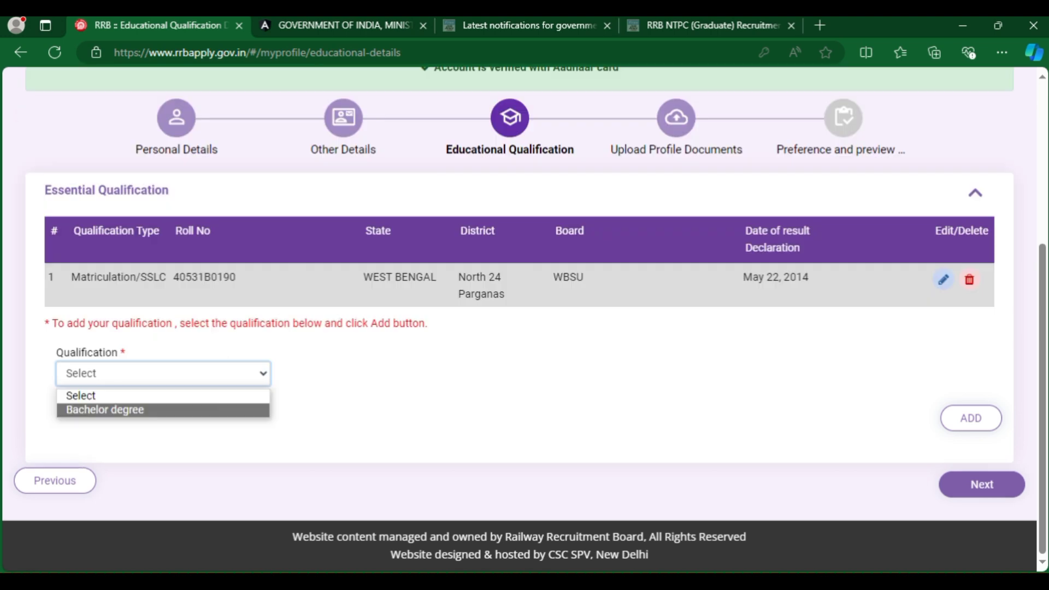
key("Return")
left_click_drag(294, 352, 343, 353)
left_click(401, 373)
key("Down")
key("Return")
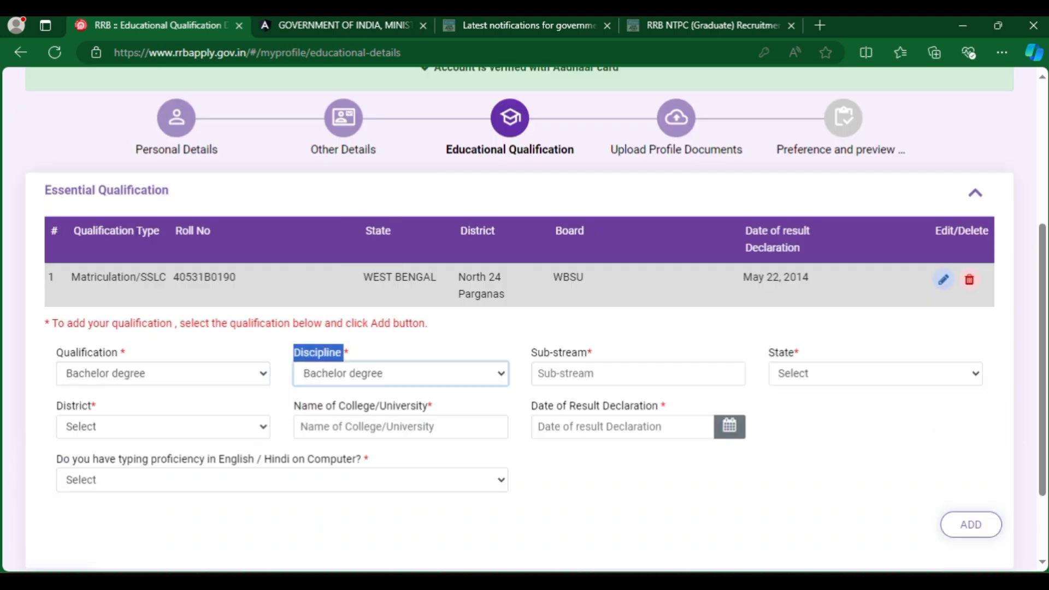
left_click(538, 352)
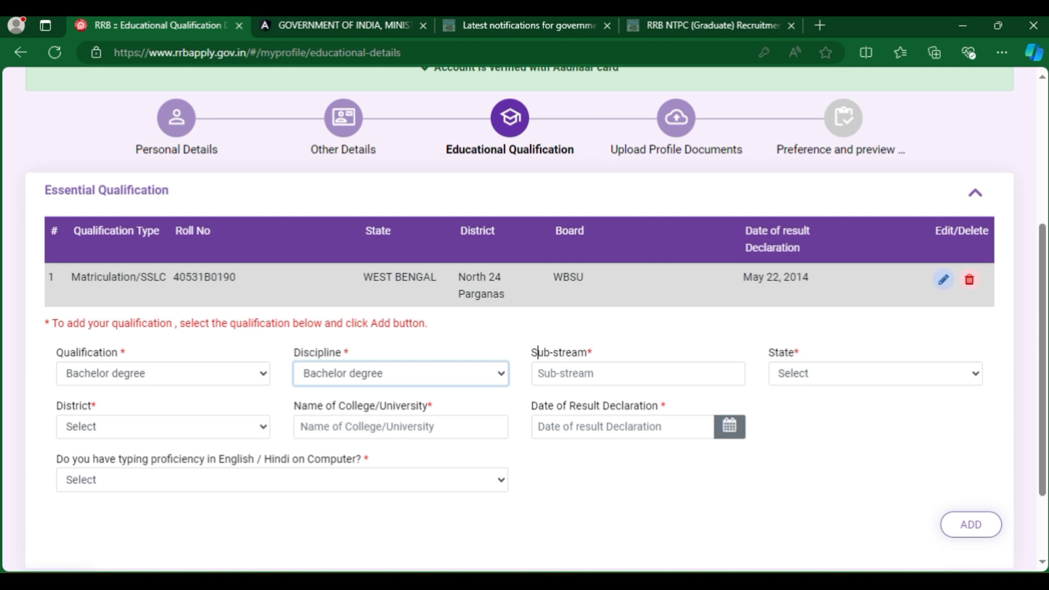
left_click_drag(538, 353, 562, 353)
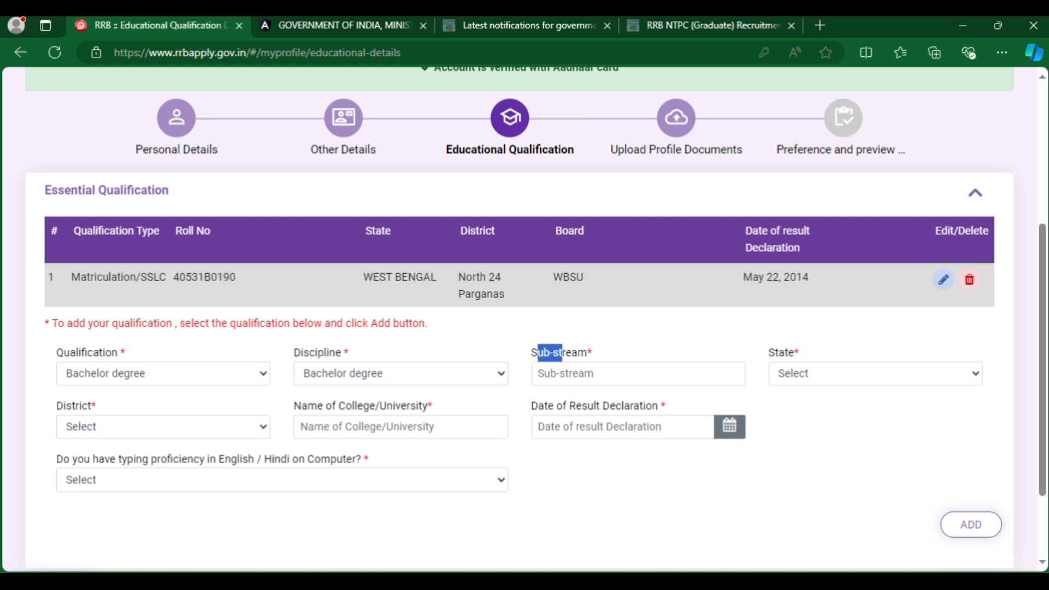
type("B.A")
left_click(874, 373)
Choose WEST BENGAL and North 24 Parganas, university WBSU, and result date 19/06/2020.
left_click(814, 352)
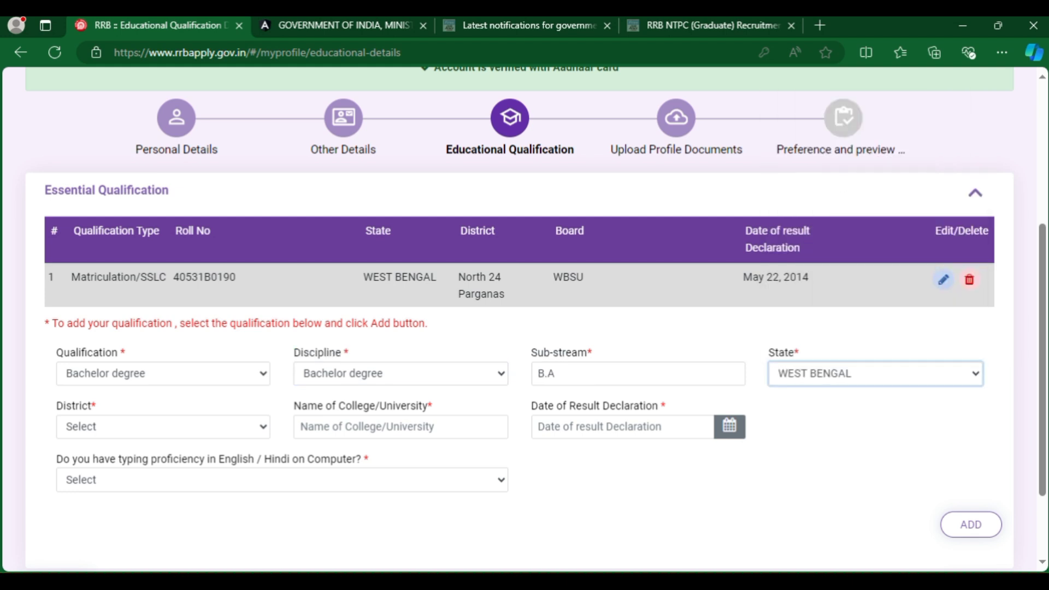
left_click(163, 426)
left_click(115, 359)
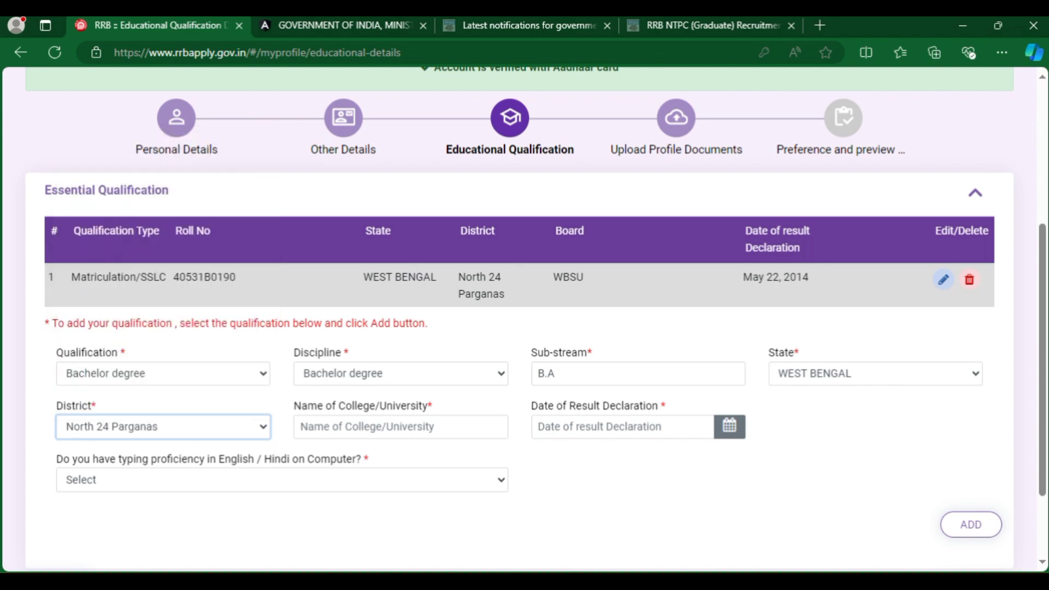
left_click(302, 426)
type("WB.")
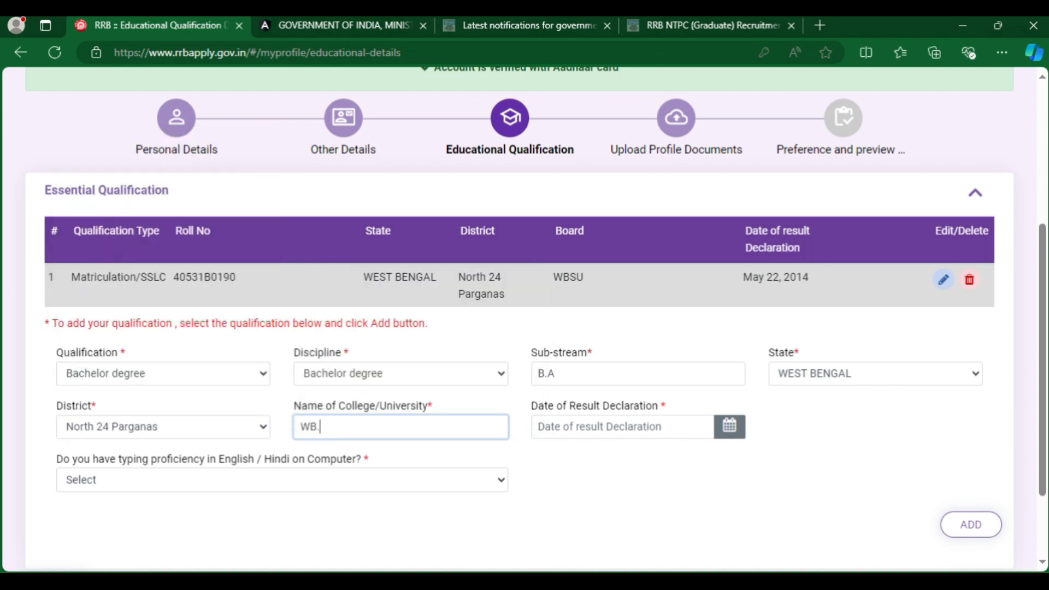
key("BackSpace")
type("SU")
left_click(538, 426)
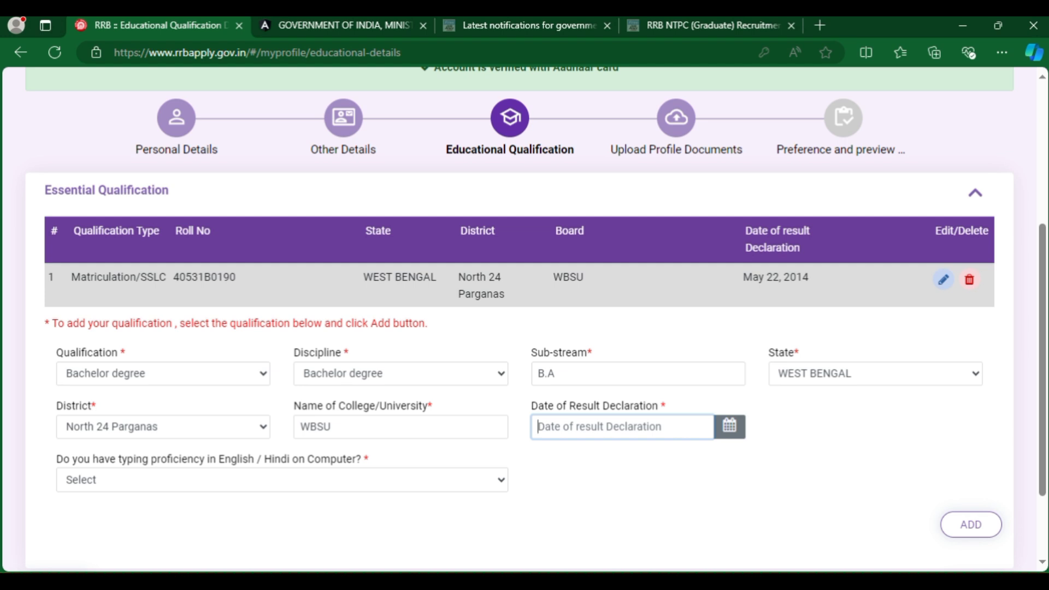
left_click(729, 426)
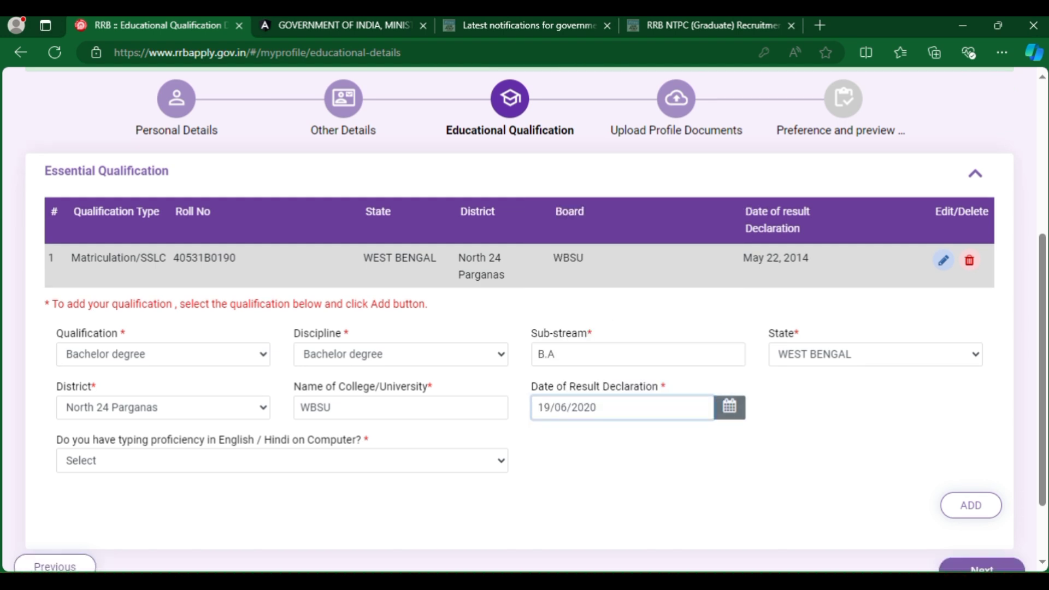
Answer No for typing proficiency.
scroll(525, 295, "down", 2)
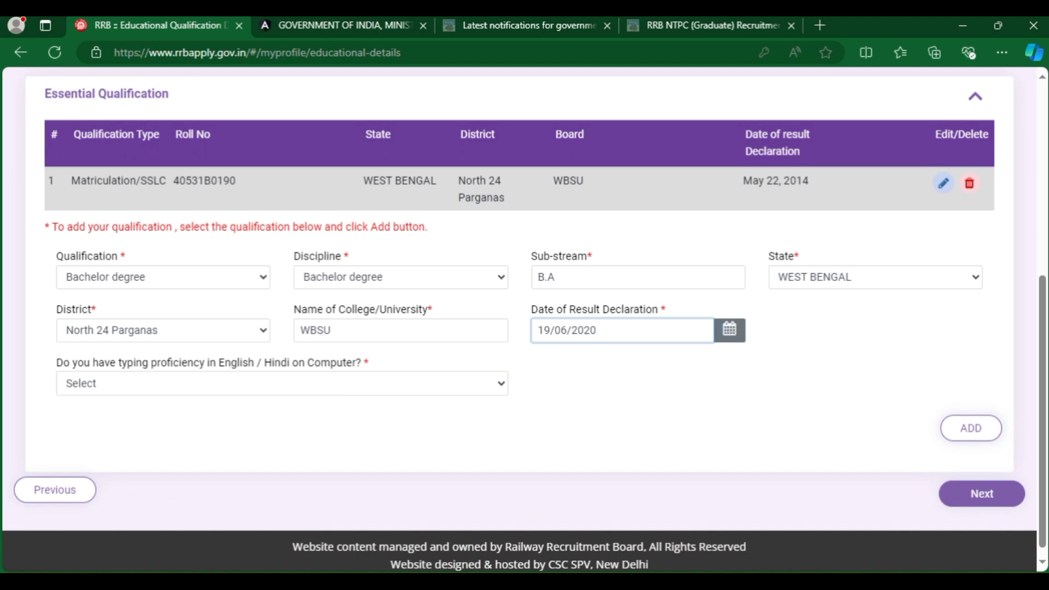
left_click(281, 383)
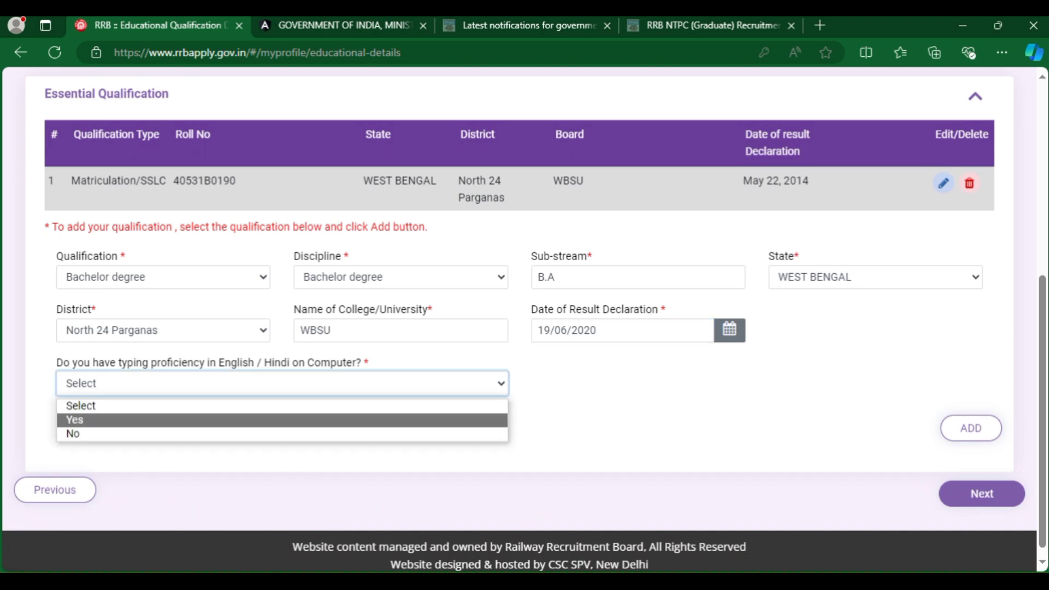
key("Return")
key("alt+Down")
key("Down")
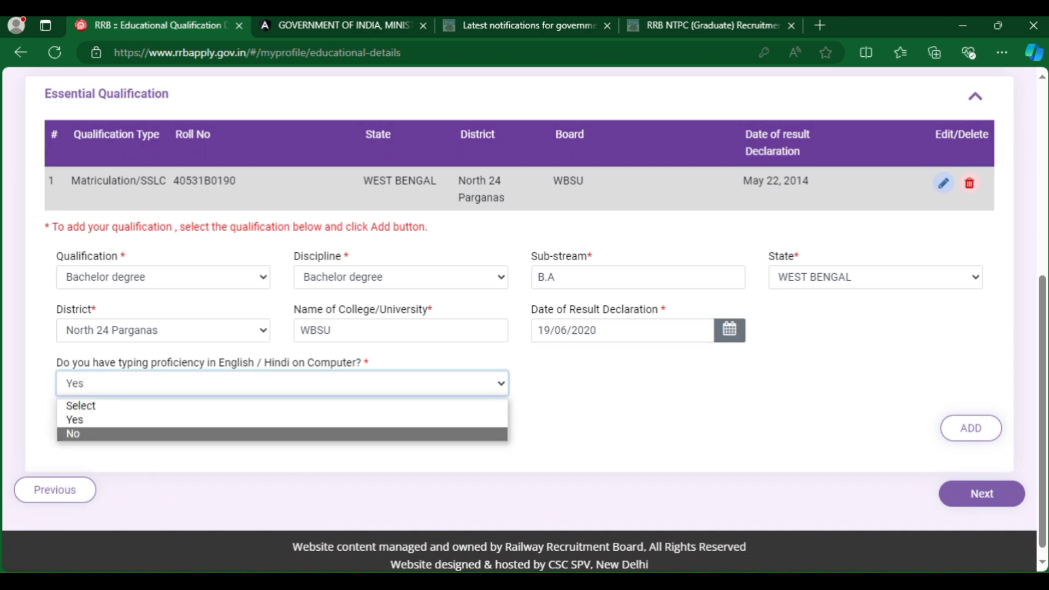
key("Return")
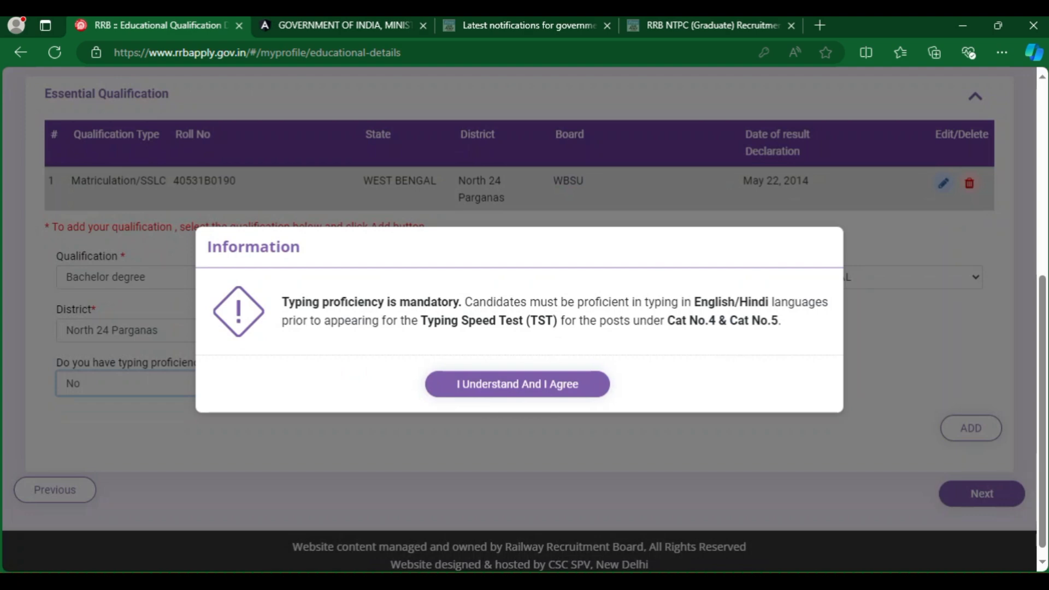
Accept the typing notice, switch typing proficiency to Yes, and add the B.A WBSU record.
key("Return")
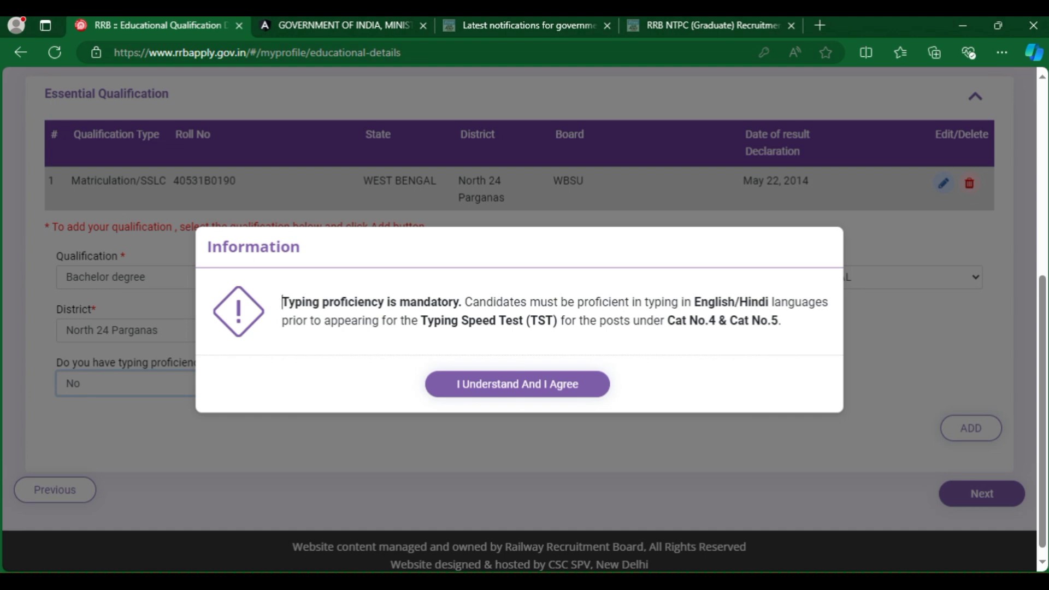
left_click_drag(282, 302, 782, 321)
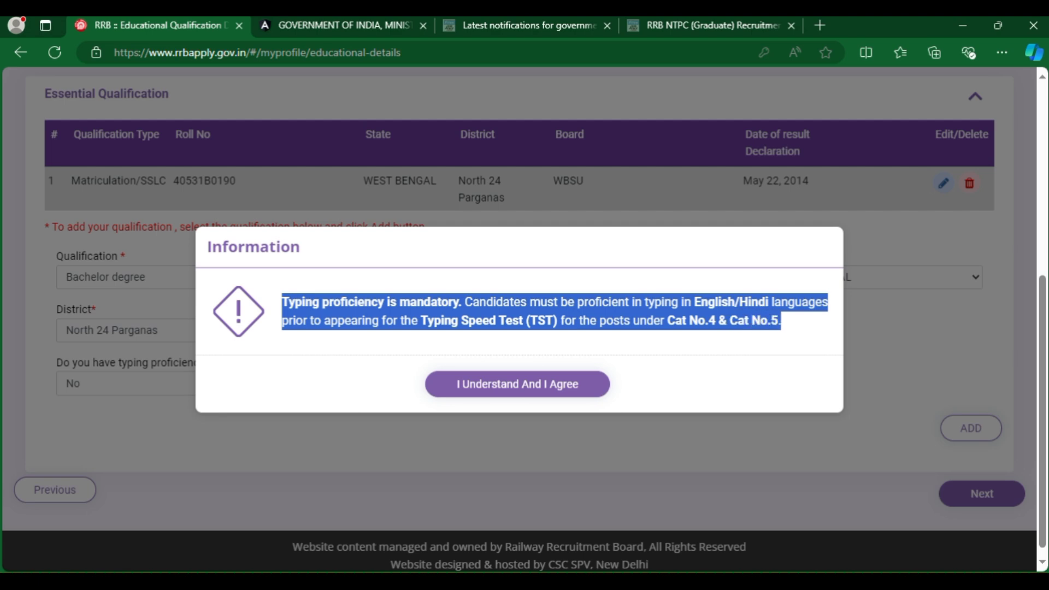
left_click(517, 384)
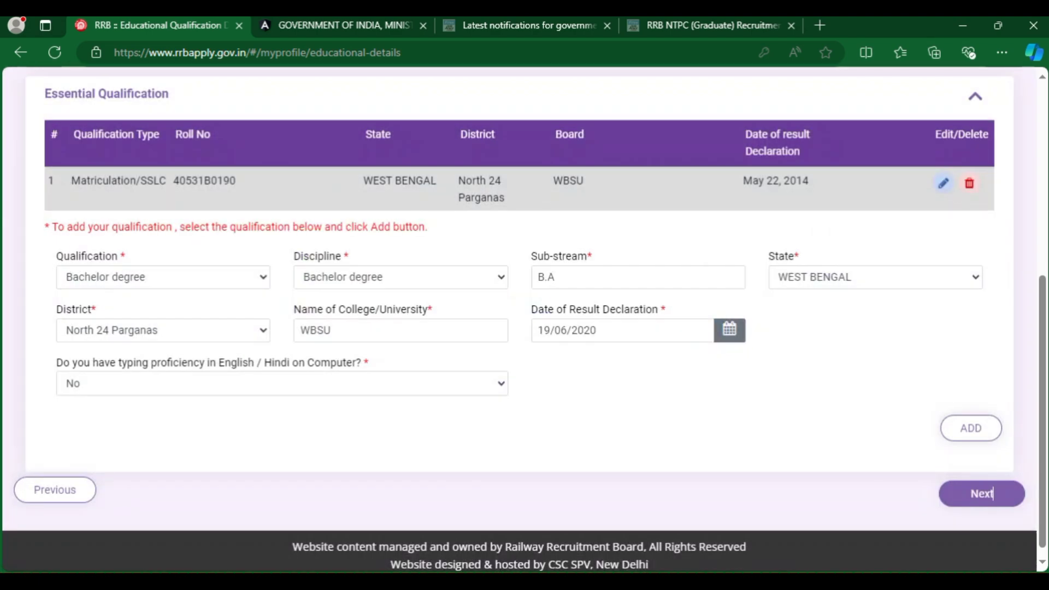
left_click(282, 383)
left_click(74, 419)
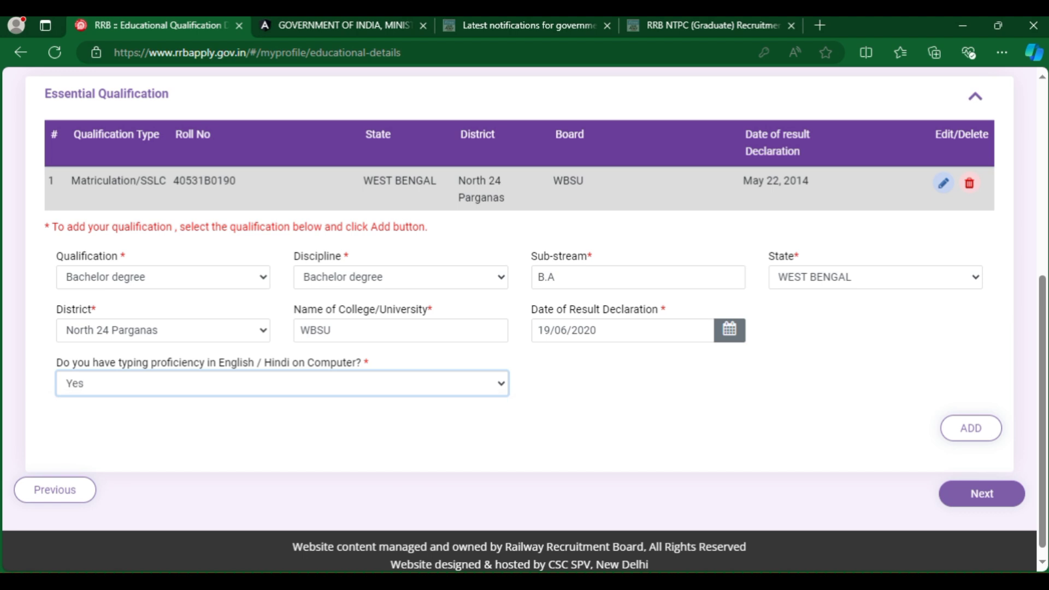
left_click(971, 428)
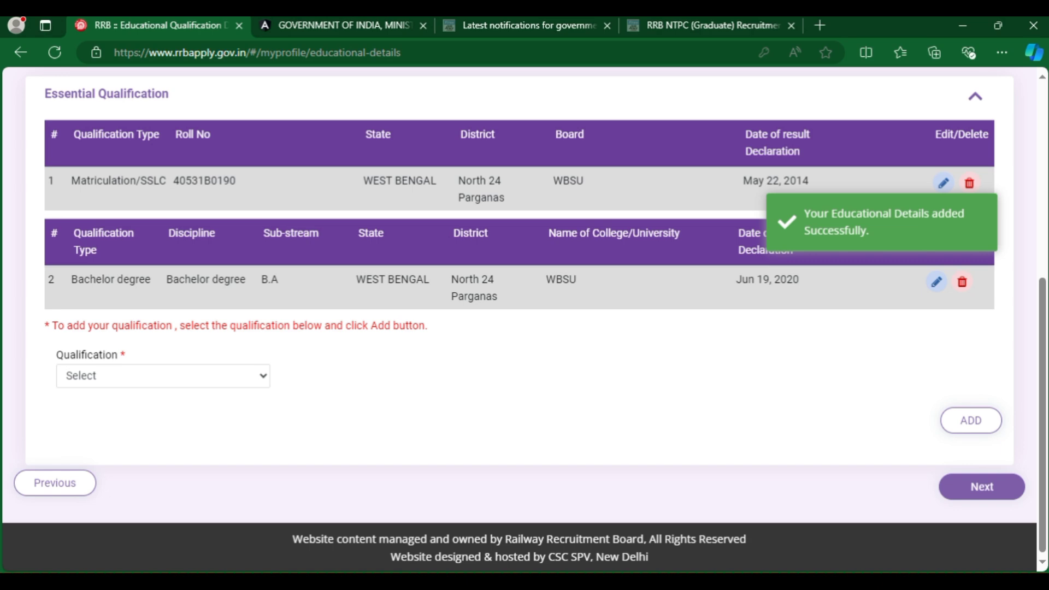
left_click(163, 376)
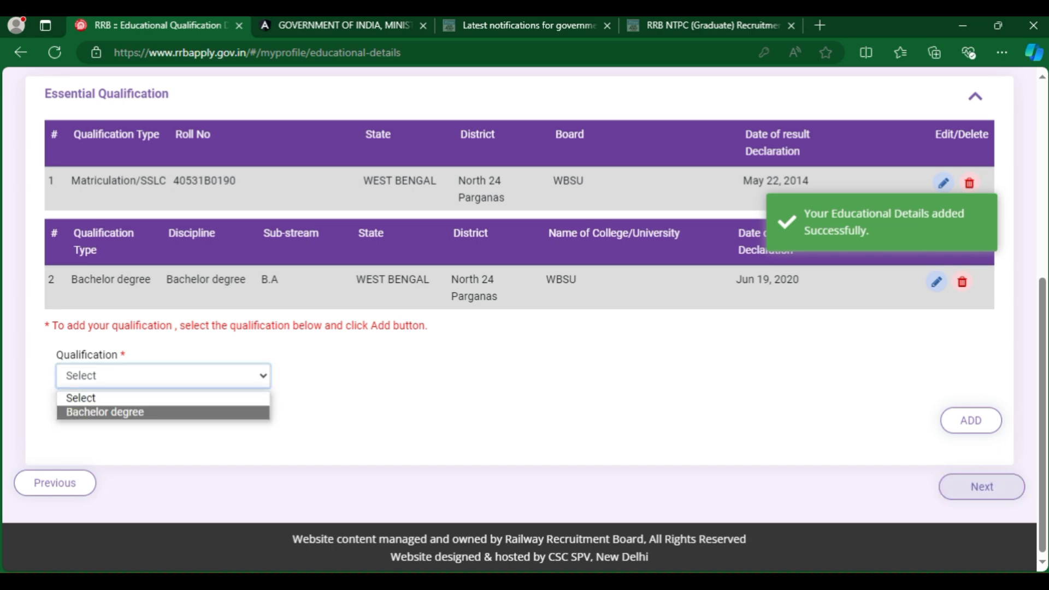
Move to the document upload step and check the Matriculation/SSLC certificate's upload status.
left_click(982, 486)
scroll(524, 328, "down", 5)
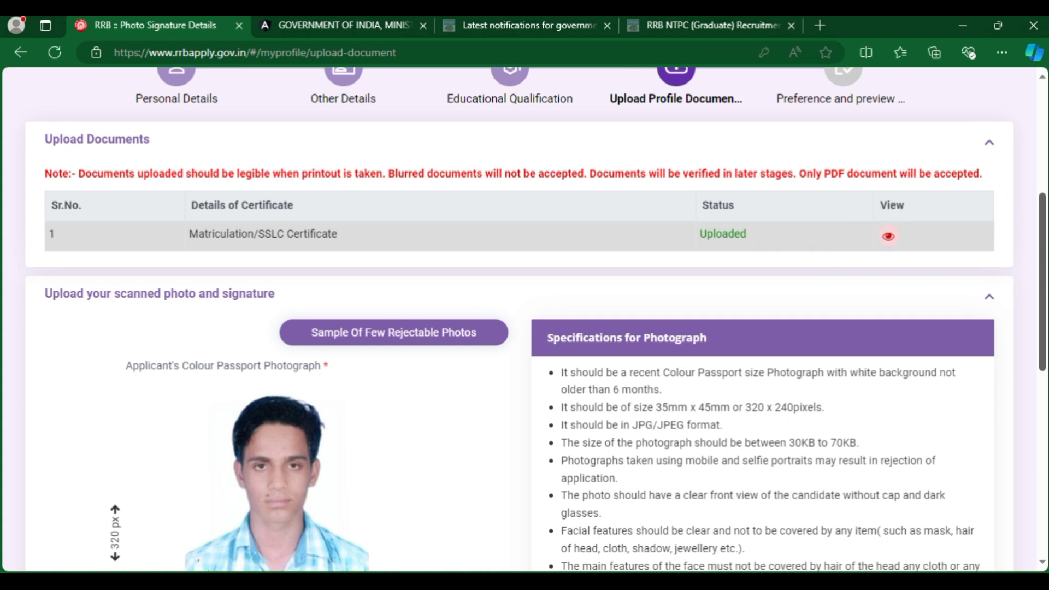
scroll(524, 327, "down", 1)
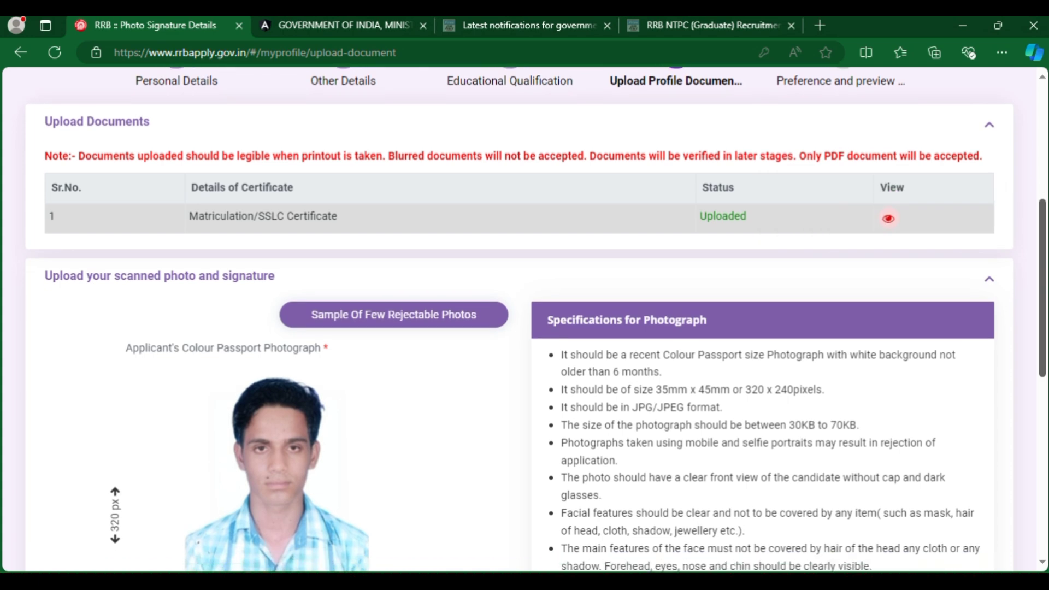
left_click_drag(189, 201, 338, 201)
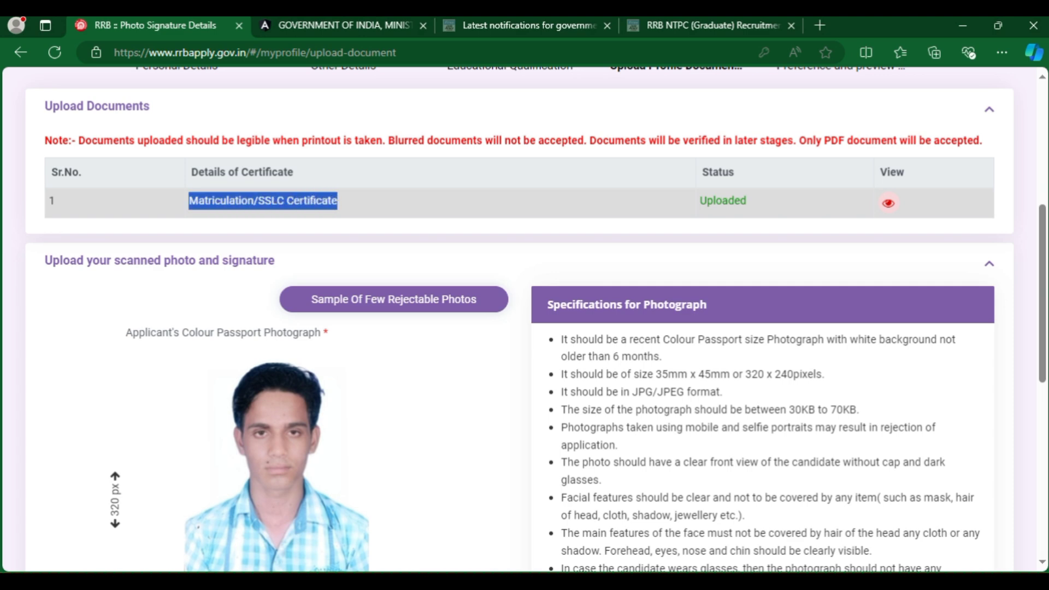
left_click_drag(726, 201, 746, 201)
left_click(716, 200)
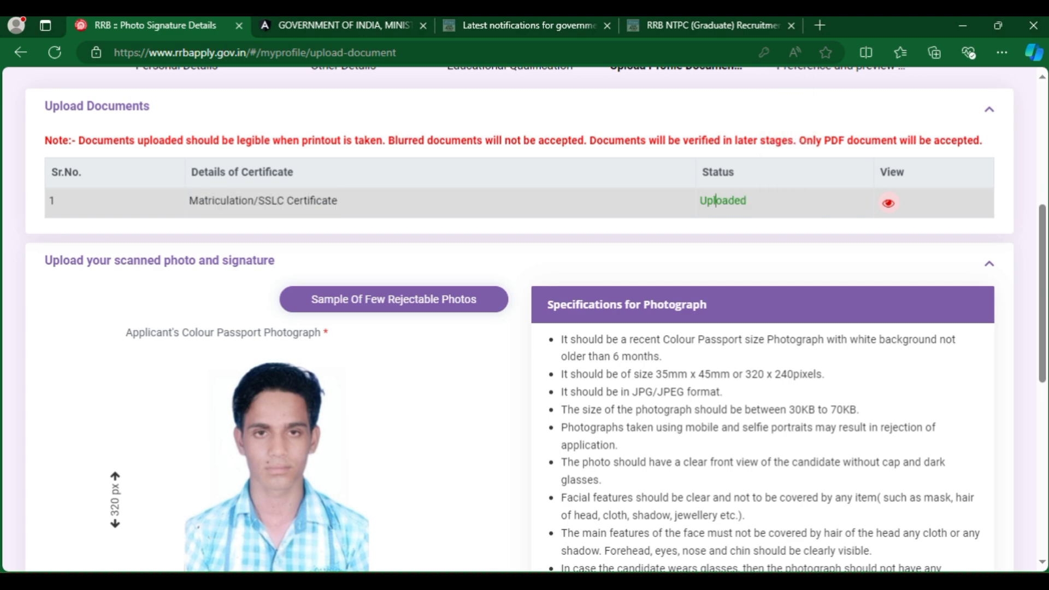
Preview the uploaded Matriculation/SSLC certificate PDF, then close the preview.
left_click(888, 203)
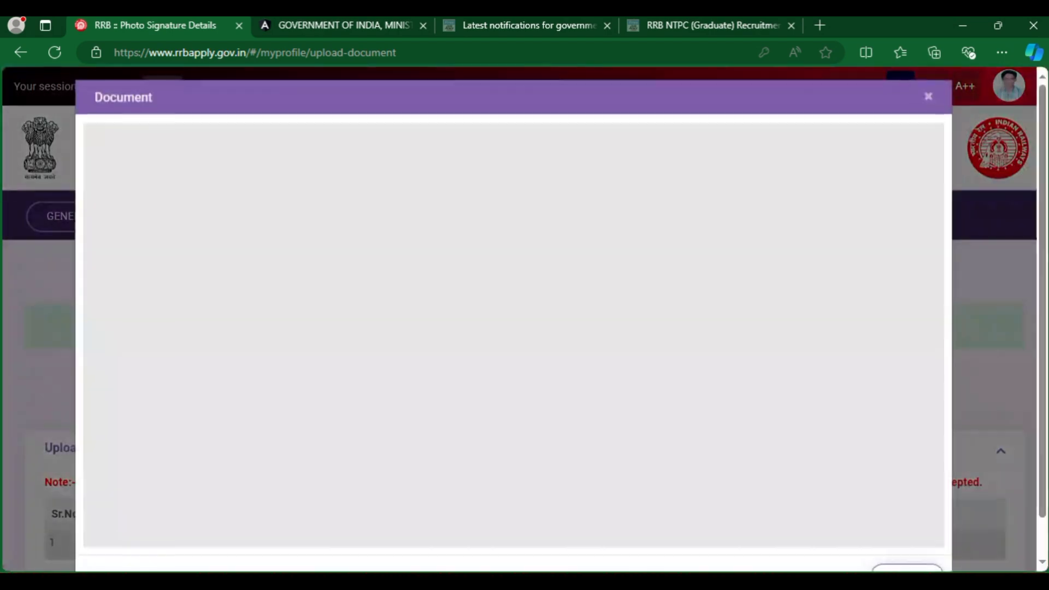
scroll(508, 352, "down", 5)
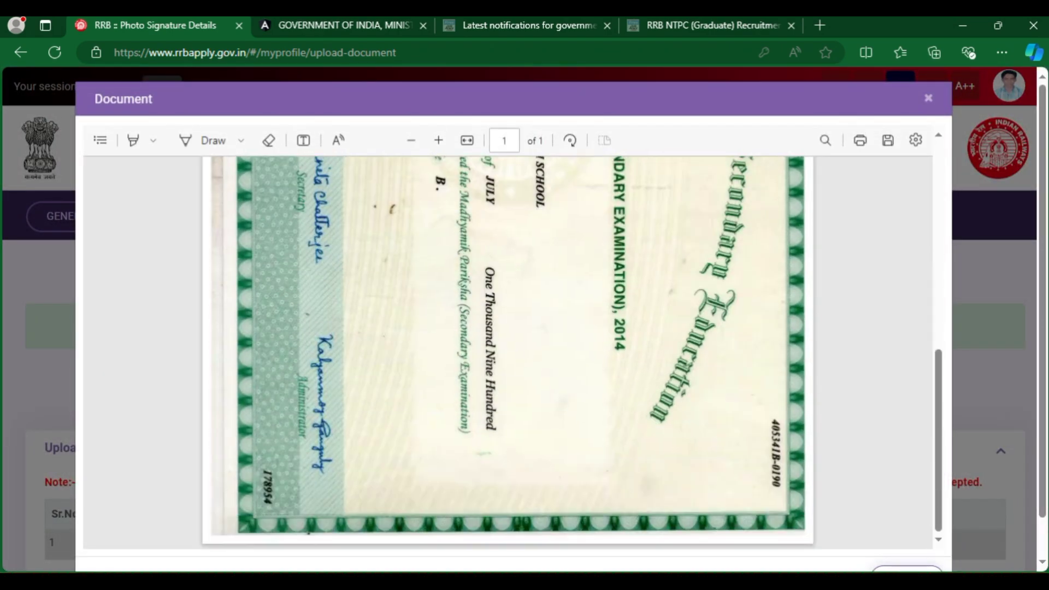
scroll(508, 353, "up", 7)
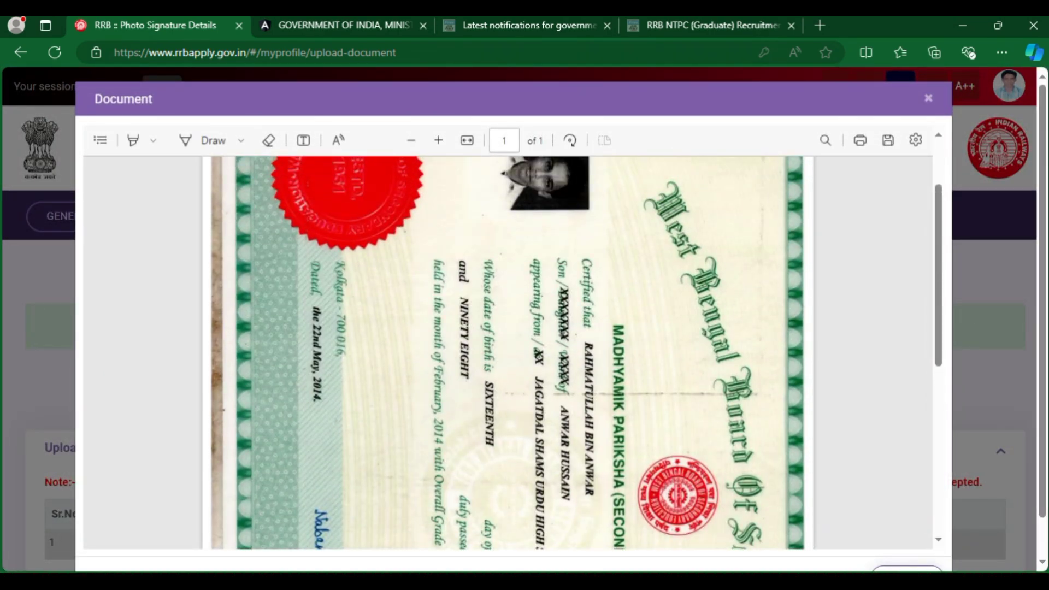
key("Escape")
Note the required passport photo size of 320 px height by 240 px width.
scroll(525, 320, "down", 2)
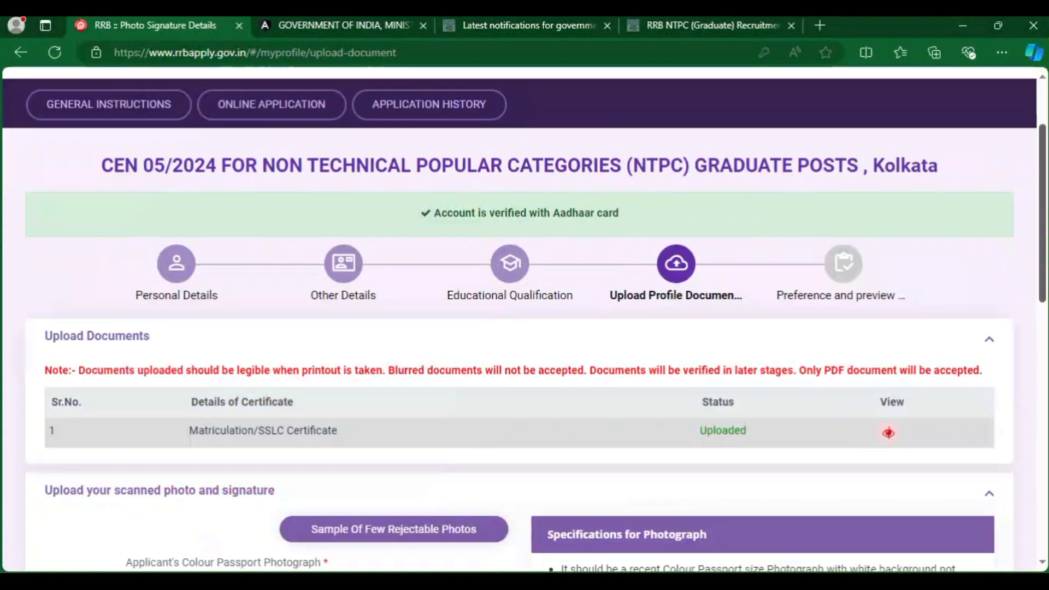
scroll(524, 320, "down", 7)
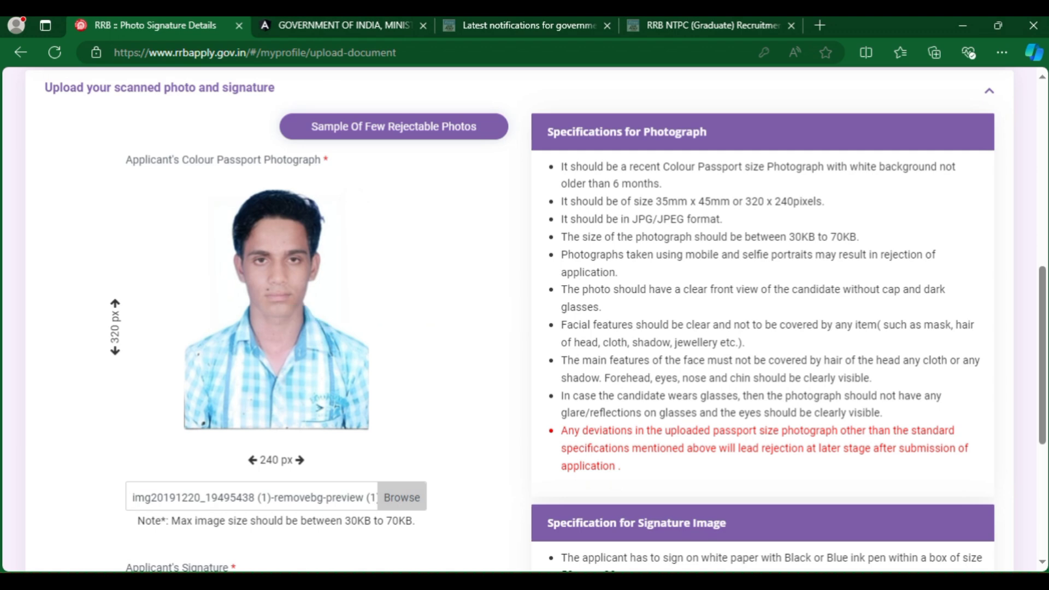
double_click(115, 331)
double_click(269, 460)
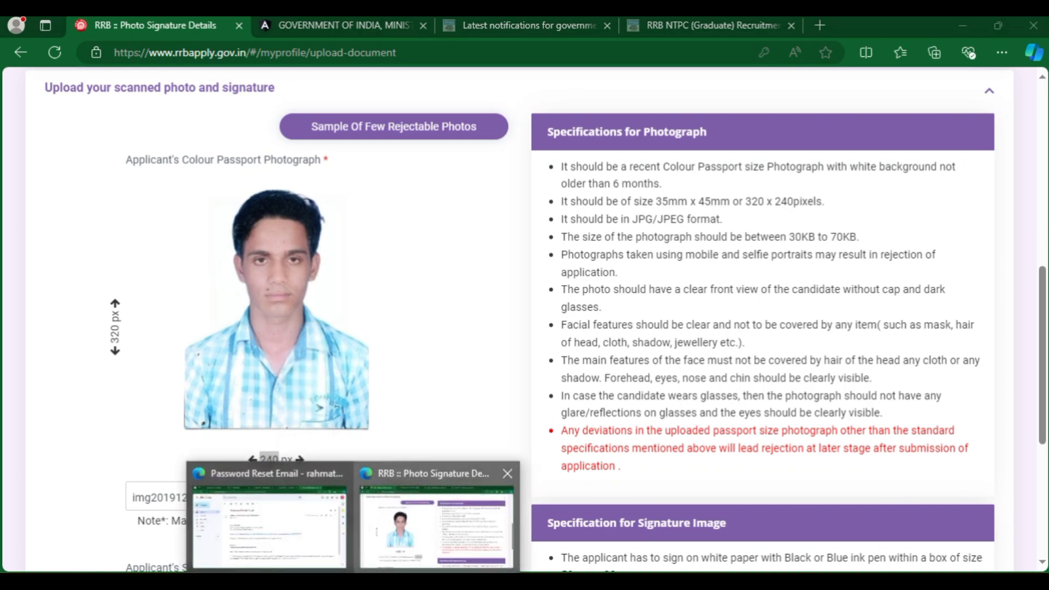
left_click(260, 552)
Resize the photo with Lock Aspect Ratio and Background Fill off and a 50 KB target size.
left_click(437, 524)
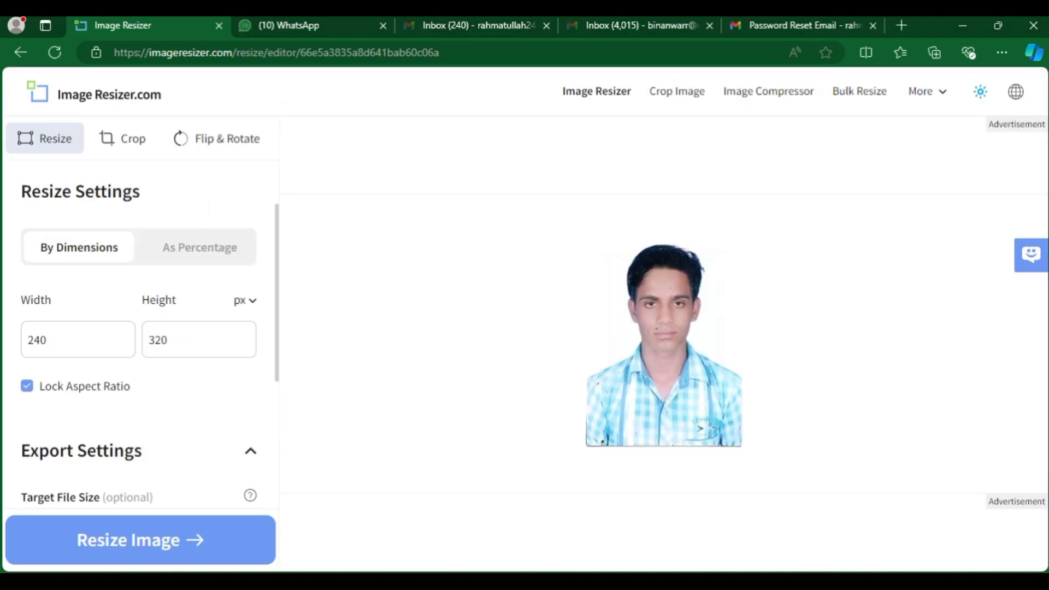
left_click(27, 386)
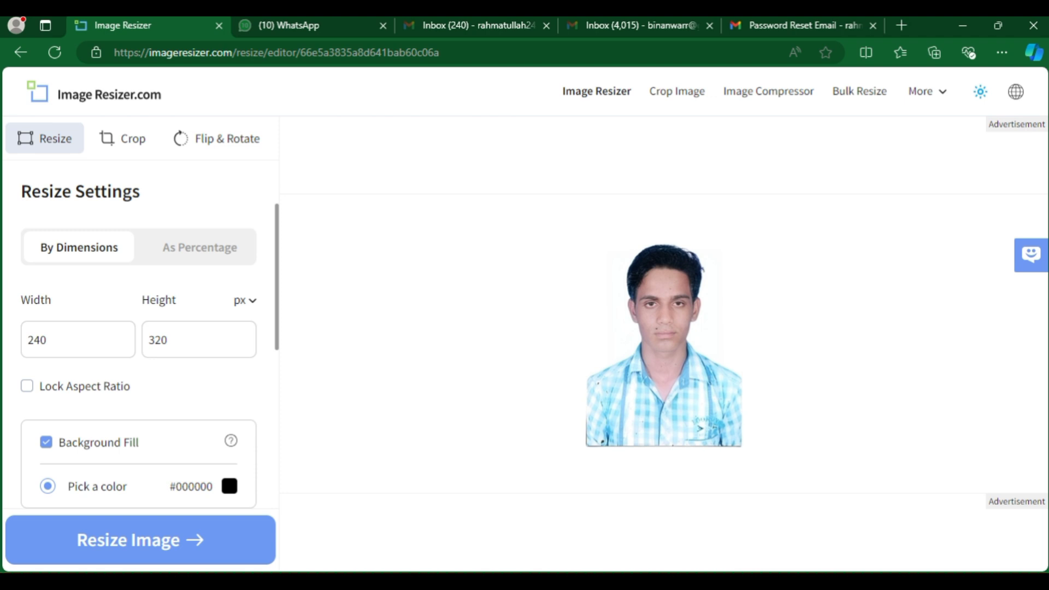
scroll(140, 355, "down", 3)
left_click(46, 288)
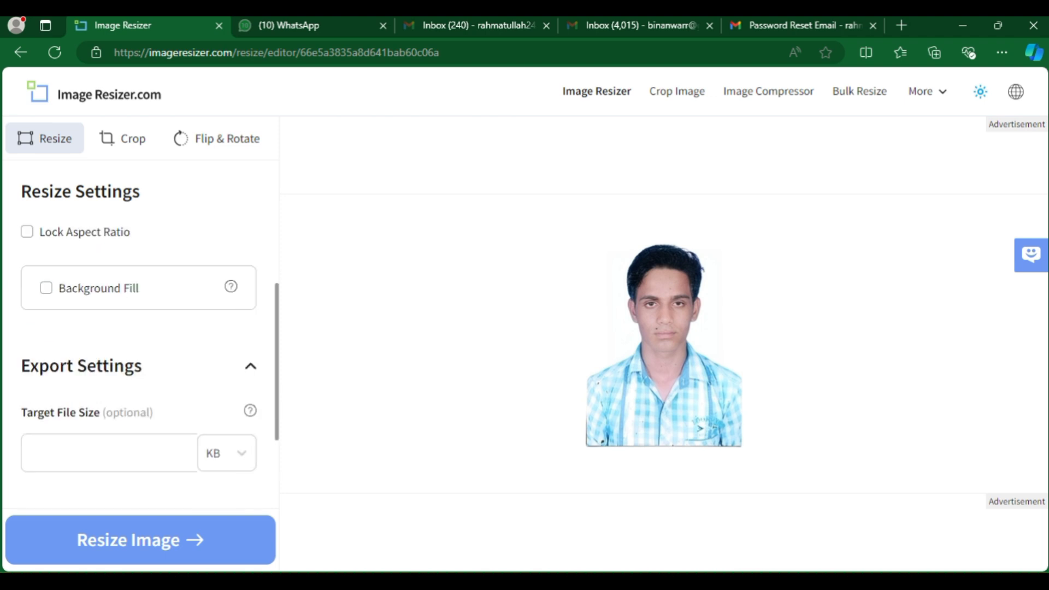
scroll(139, 355, "down", 3)
left_click(110, 322)
type("50")
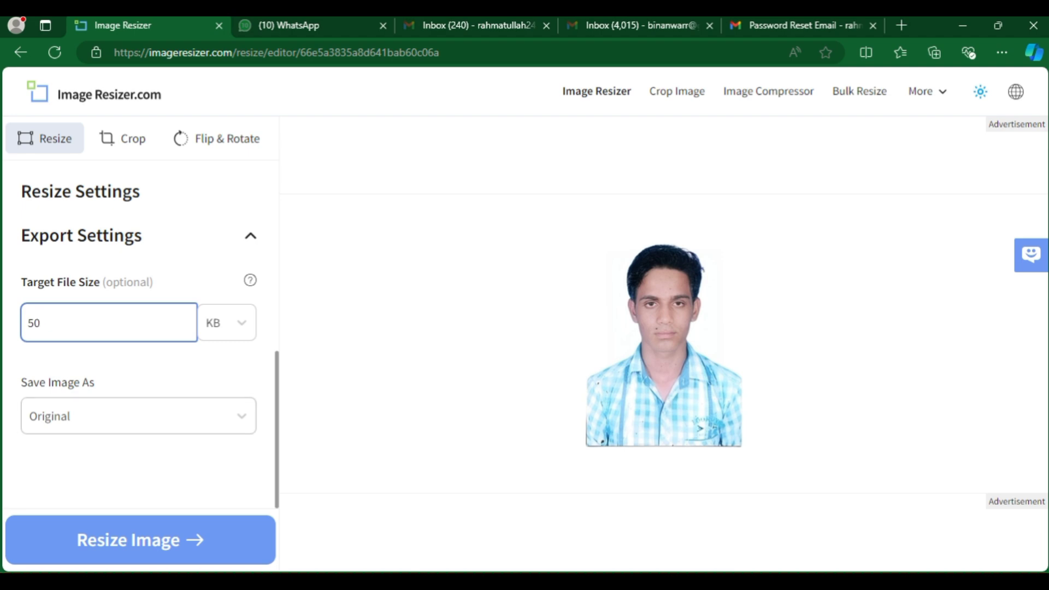
left_click(128, 539)
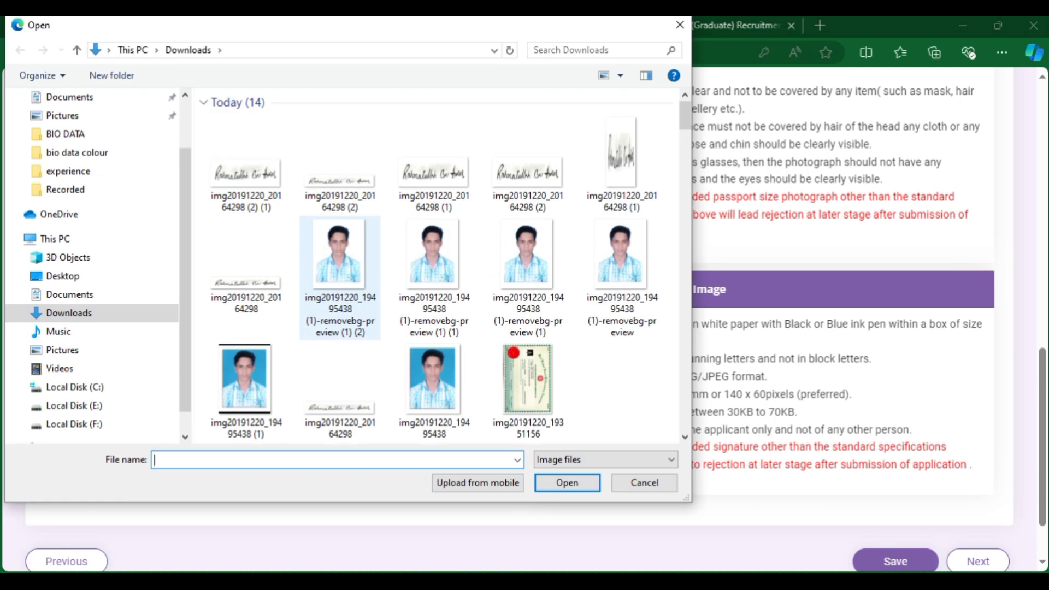
Upload img20191220_19495438 (1)-removebg-preview (1) (2).jpg as the passport photo and accept its 240 × 320 crop.
double_click(340, 257)
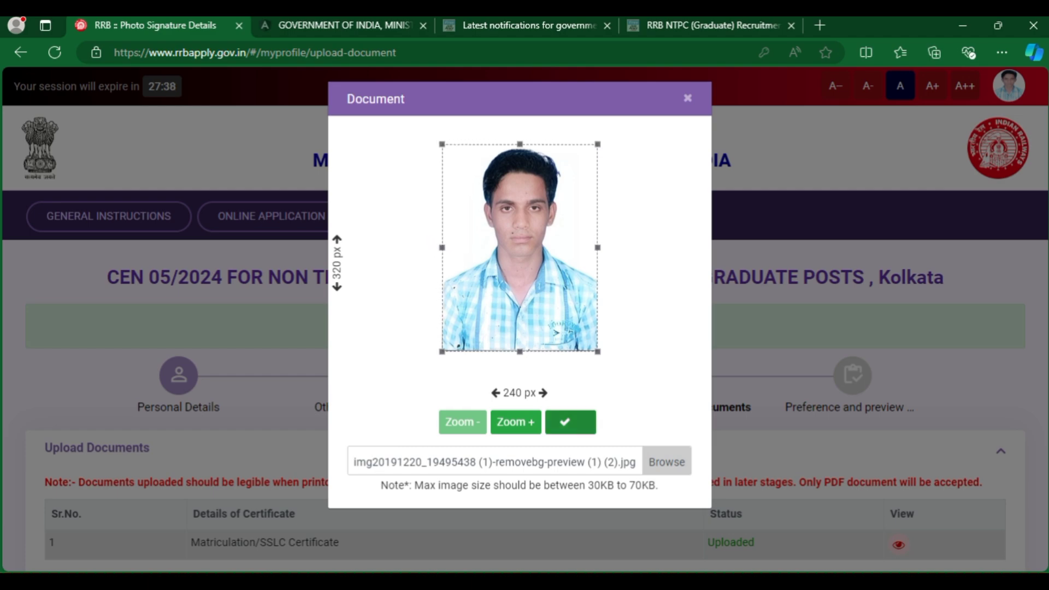
left_click(571, 422)
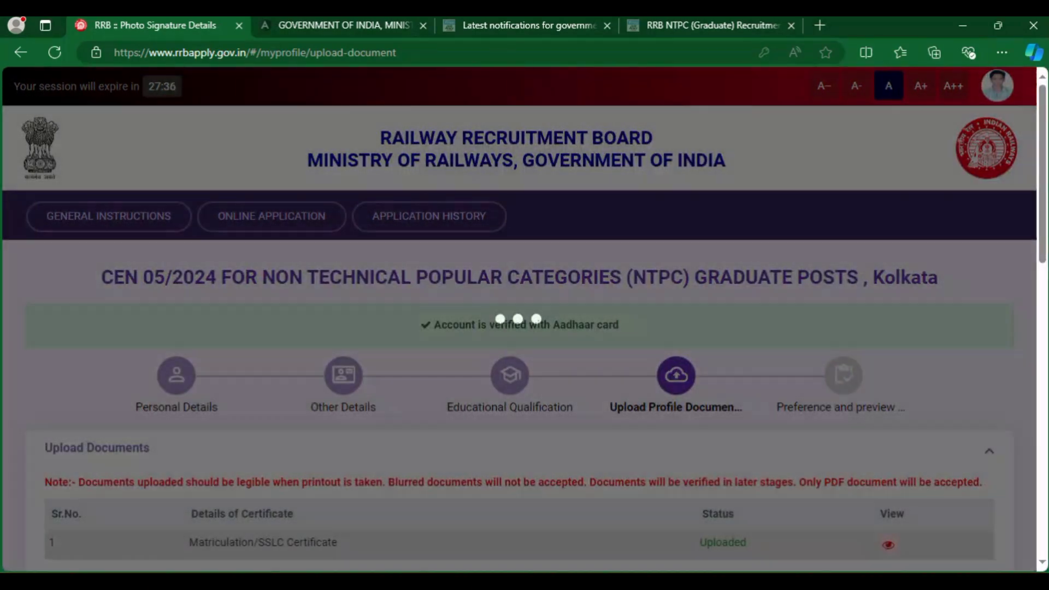
scroll(524, 328, "down", 5)
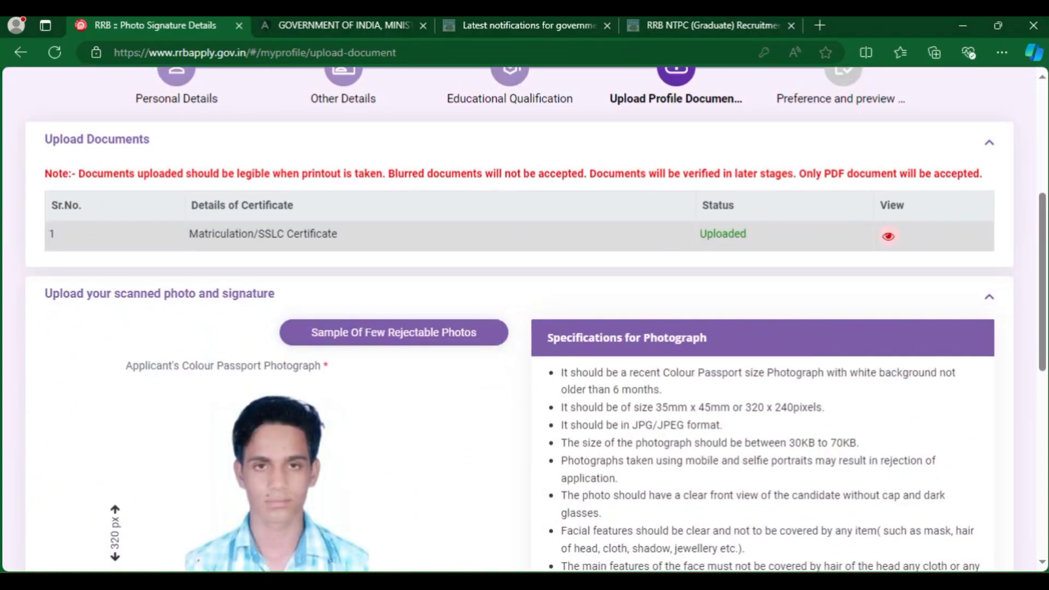
Save the photo and signature, then review the Selected RRB and Eligible Post(s) list.
scroll(524, 327, "down", 5)
left_click(896, 538)
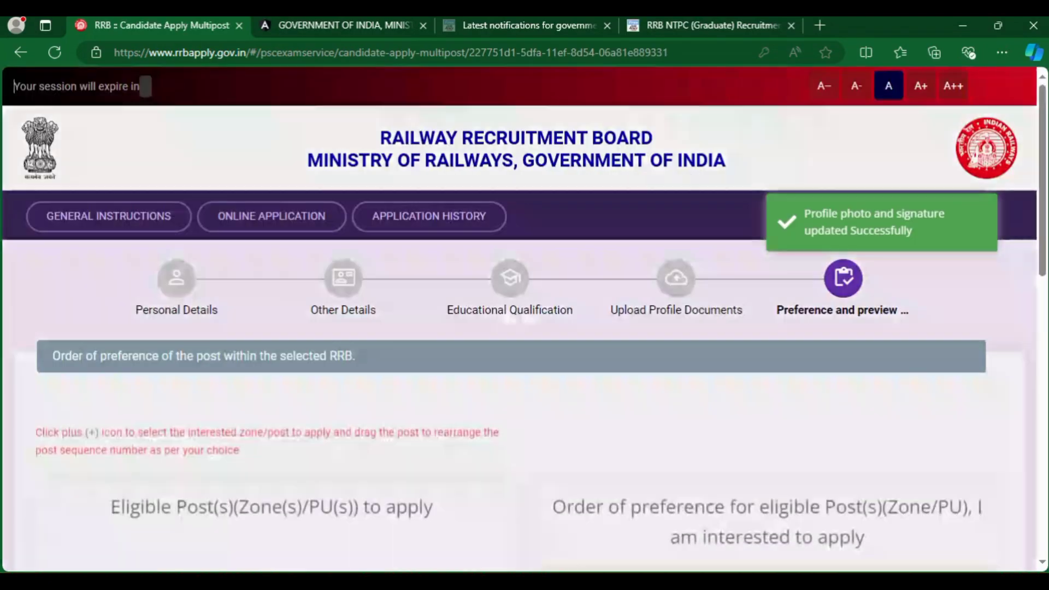
scroll(525, 328, "down", 5)
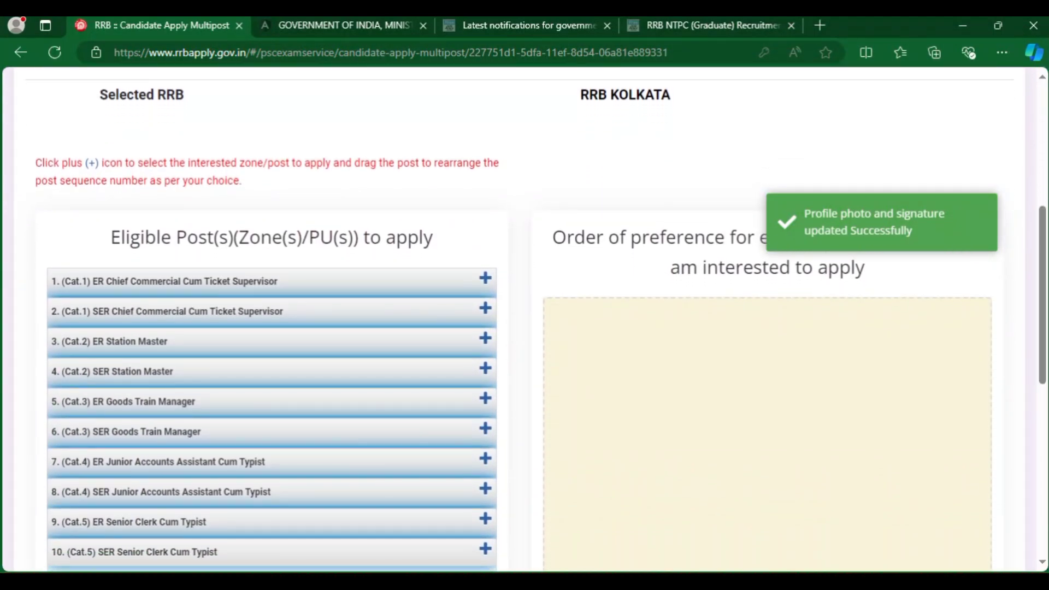
left_click_drag(100, 95, 184, 94)
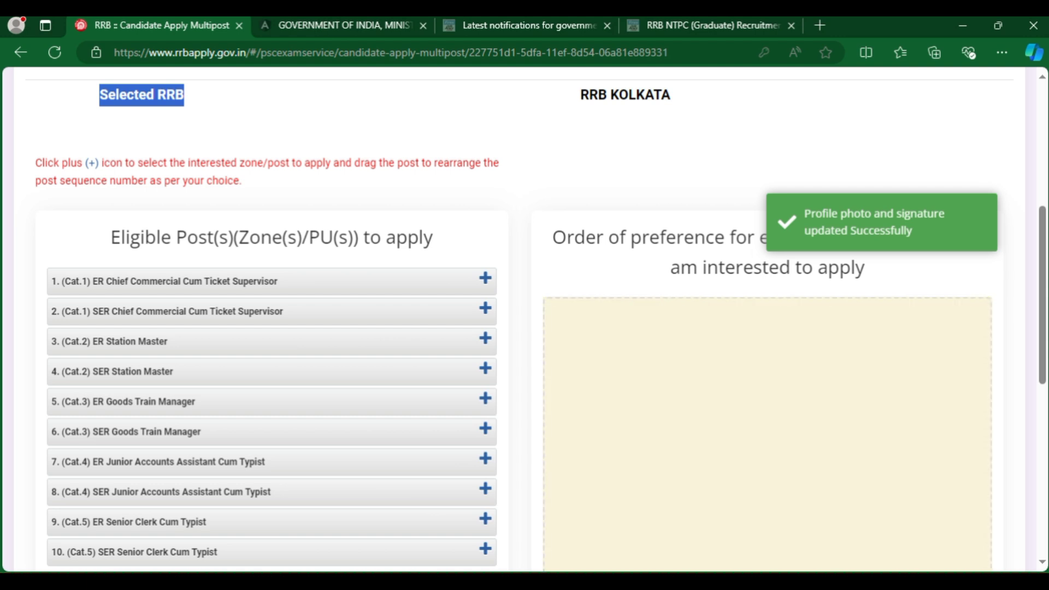
scroll(525, 323, "down", 2)
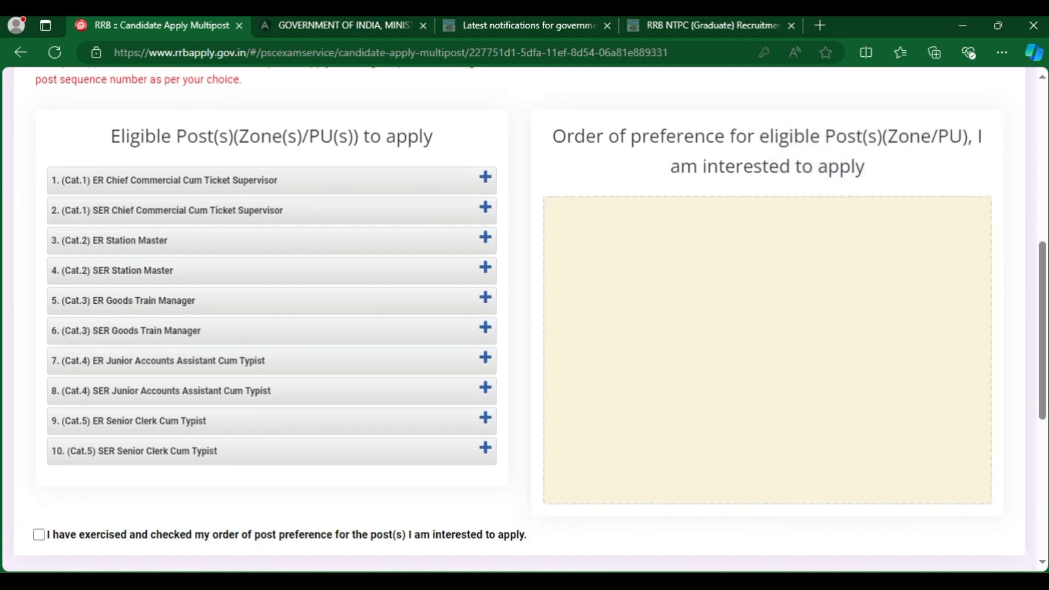
left_click_drag(110, 136, 434, 137)
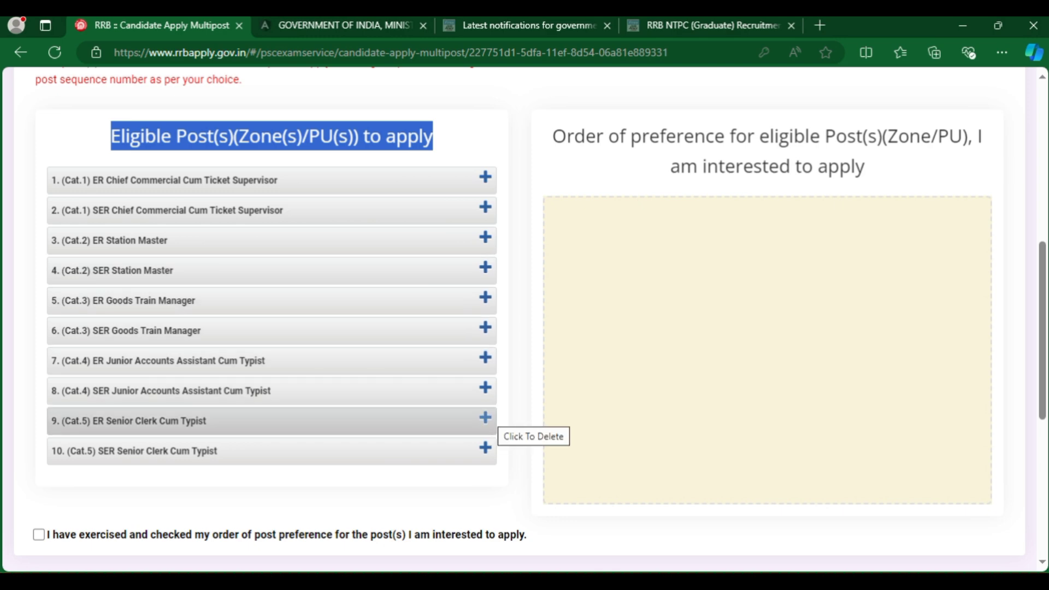
Add ER/SER Senior Clerk Cum Typist, ER/SER Junior Accounts Assistant Cum Typist, and ER Station Master as preferences one to five.
left_click(485, 418)
left_click(485, 418)
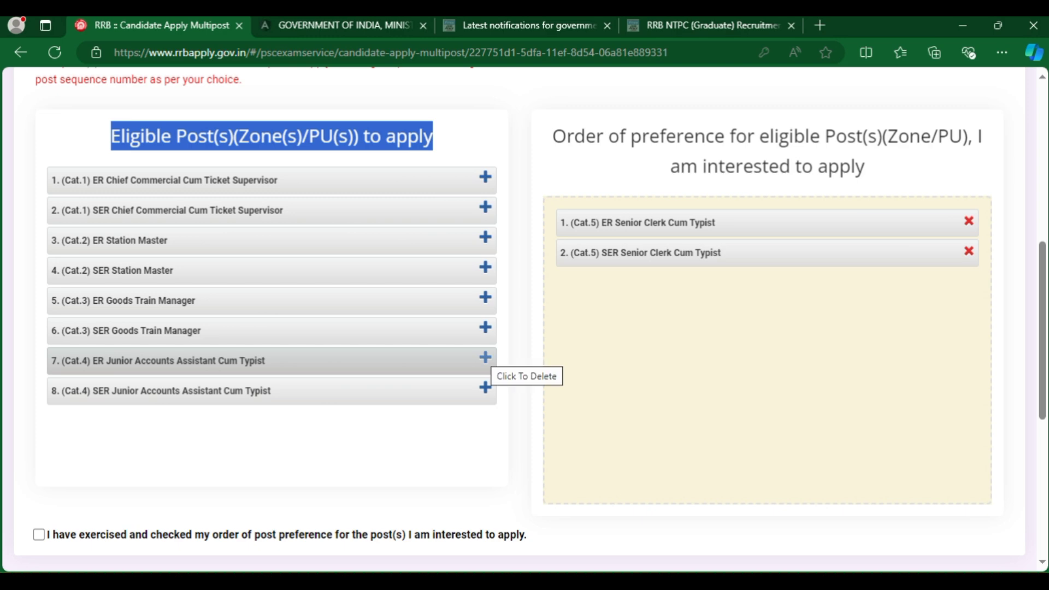
left_click(485, 358)
left_click(485, 358)
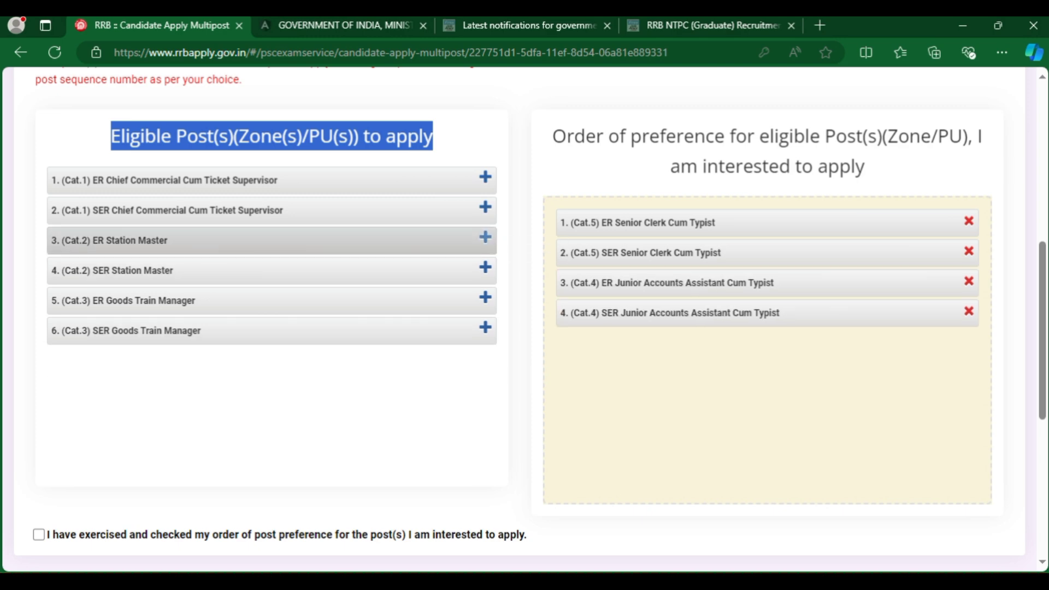
left_click(485, 236)
Add ER Chief Commercial Cum Ticket Supervisor, SER Station Master, SER Chief Commercial, SER and ER Goods Train Manager as preferences six to ten.
left_click(485, 176)
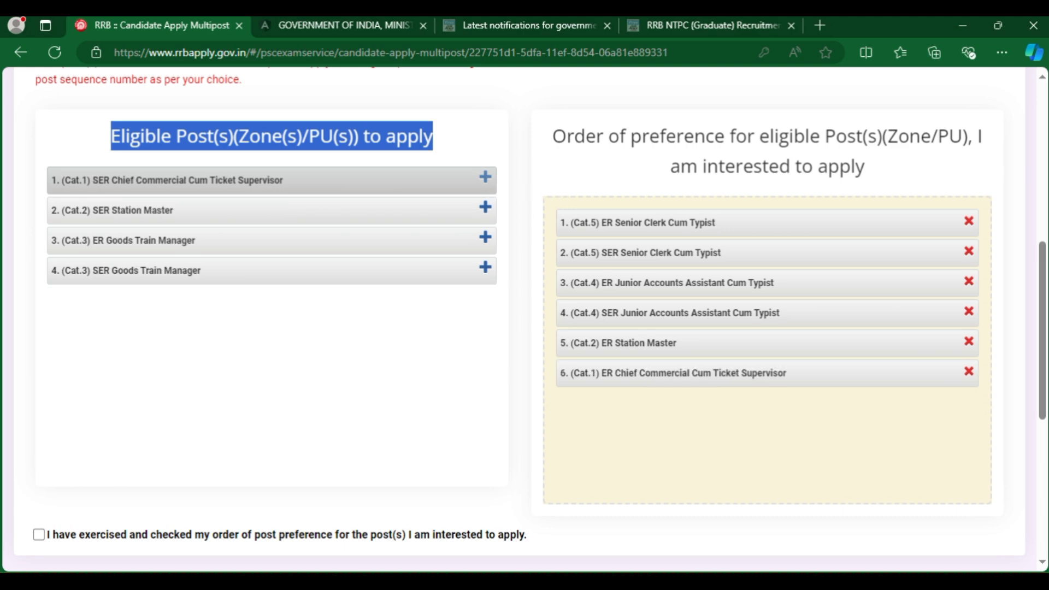
left_click(485, 206)
left_click(486, 177)
left_click(485, 206)
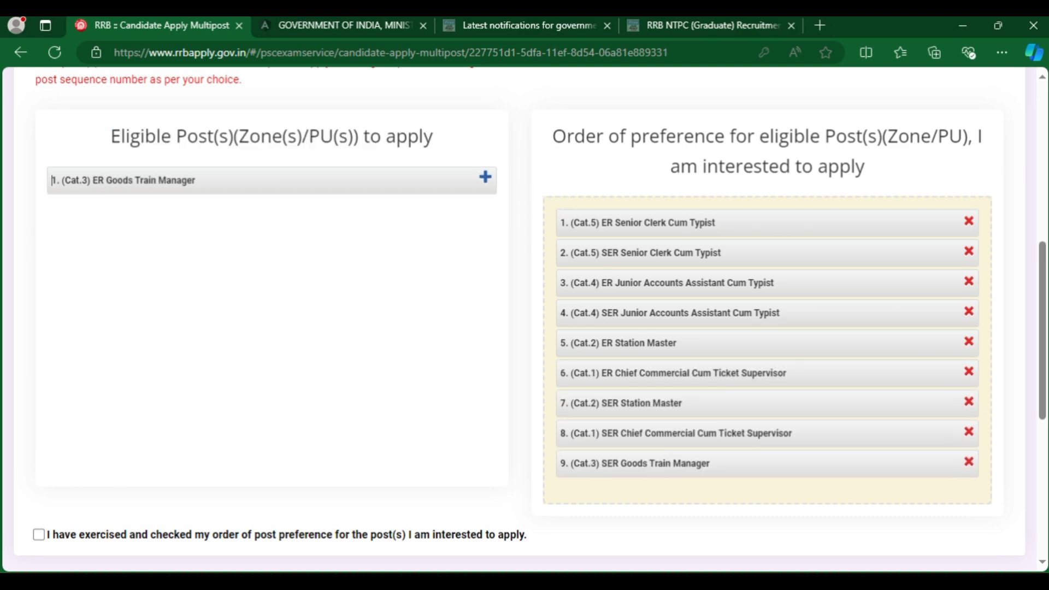
left_click(485, 177)
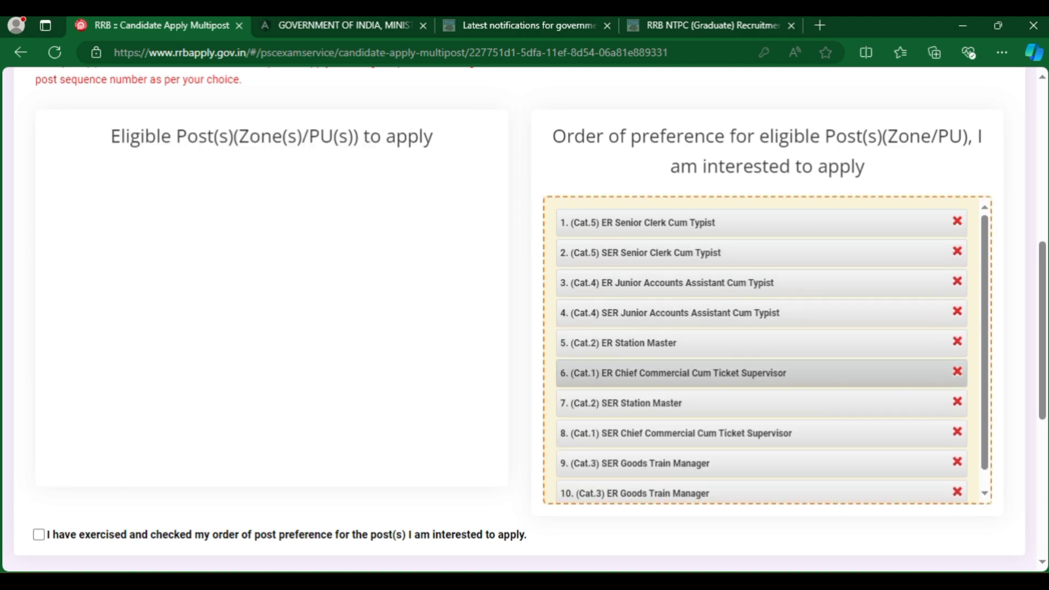
scroll(274, 172, "down", 2)
scroll(273, 96, "up", 2)
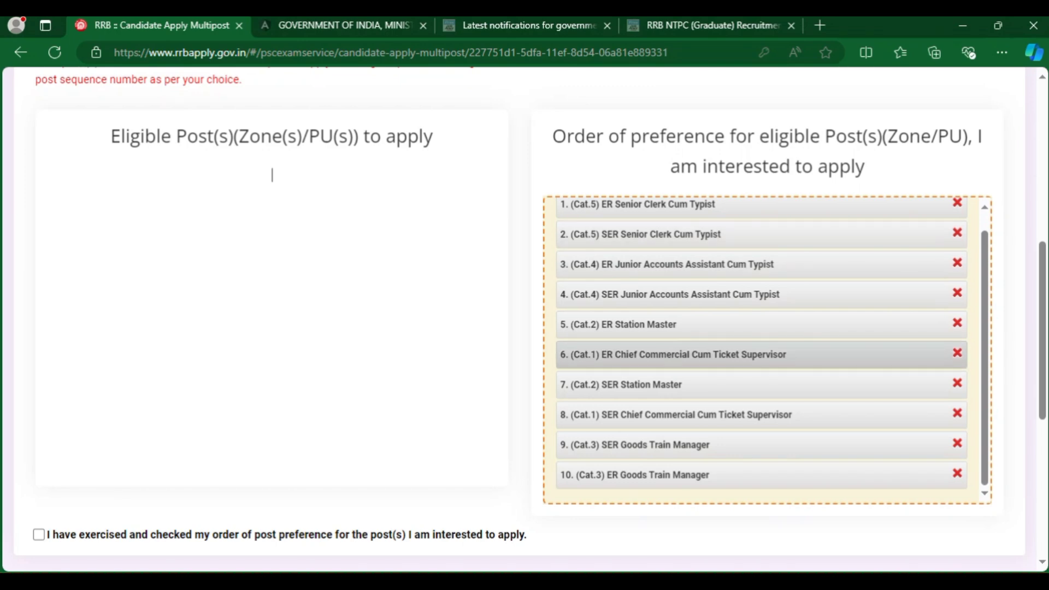
scroll(761, 349, "up", 1)
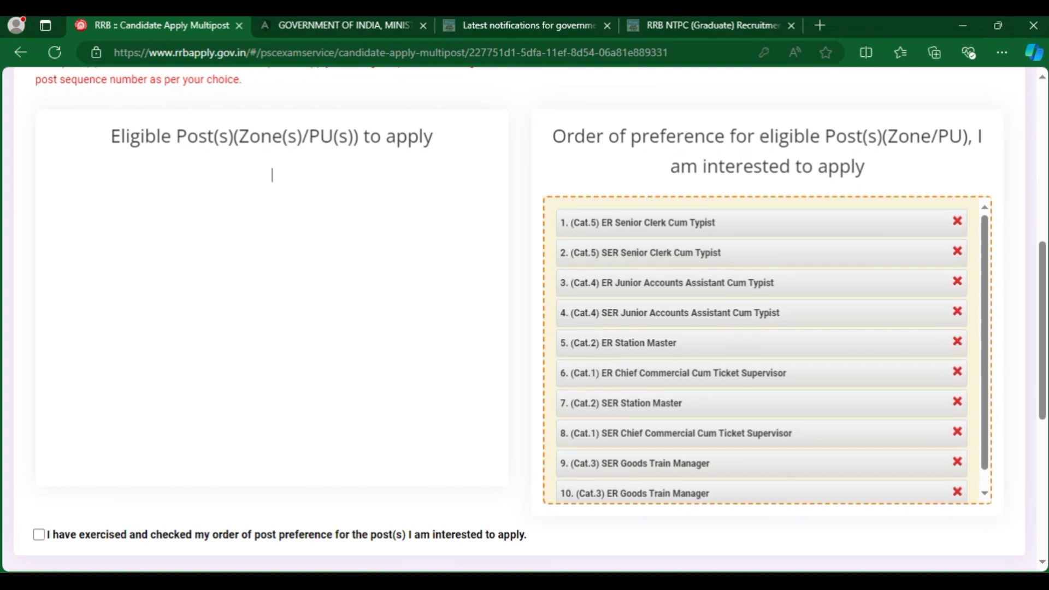
scroll(272, 175, "down", 1)
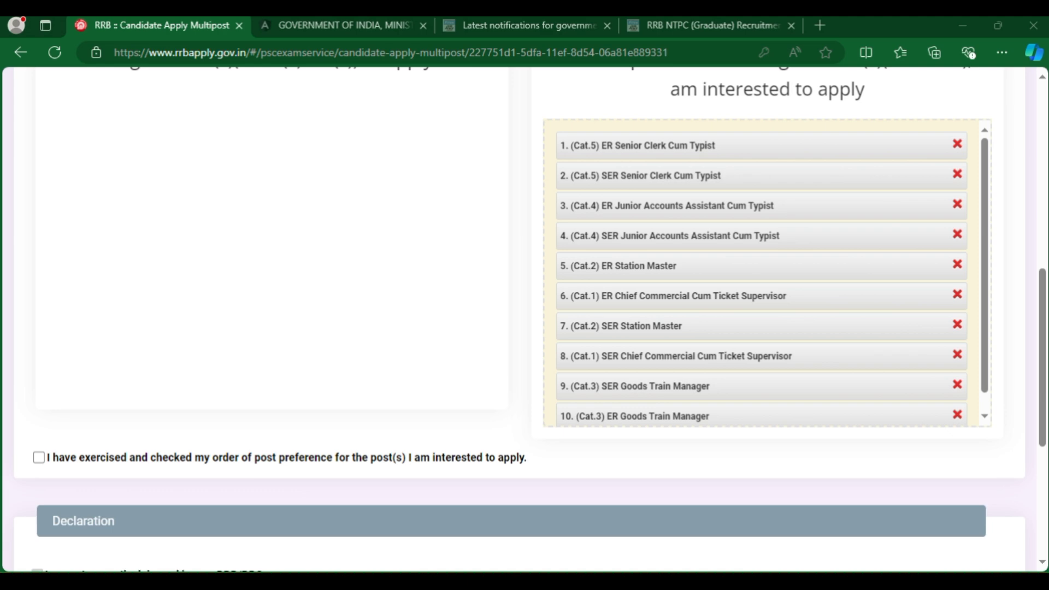
Tick the preference-order confirmation, eligibility and no-LASIK declarations, and enter KANKINARA as the place.
left_click(38, 457)
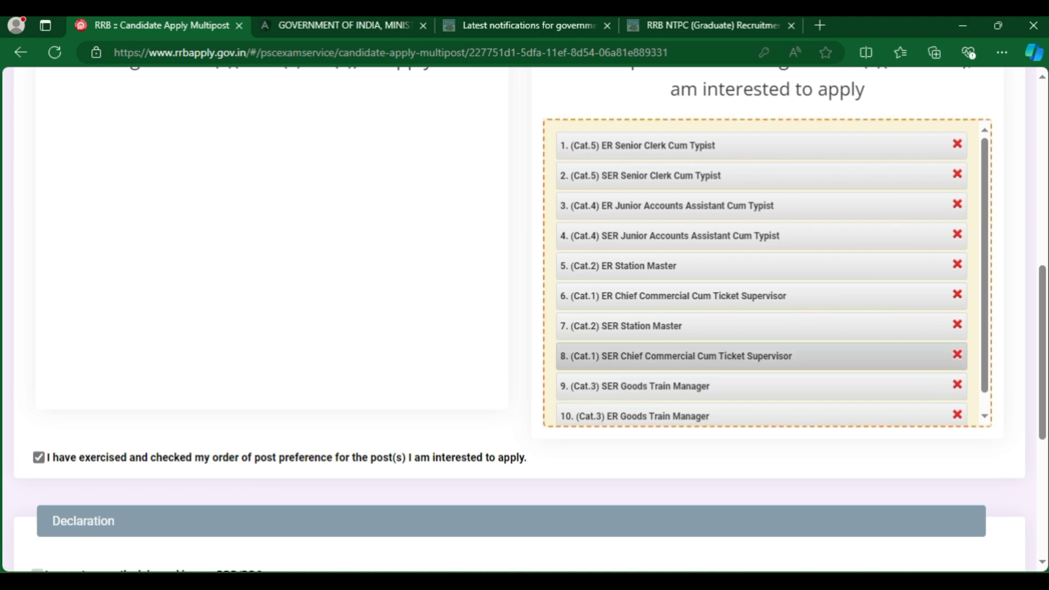
scroll(519, 317, "down", 4)
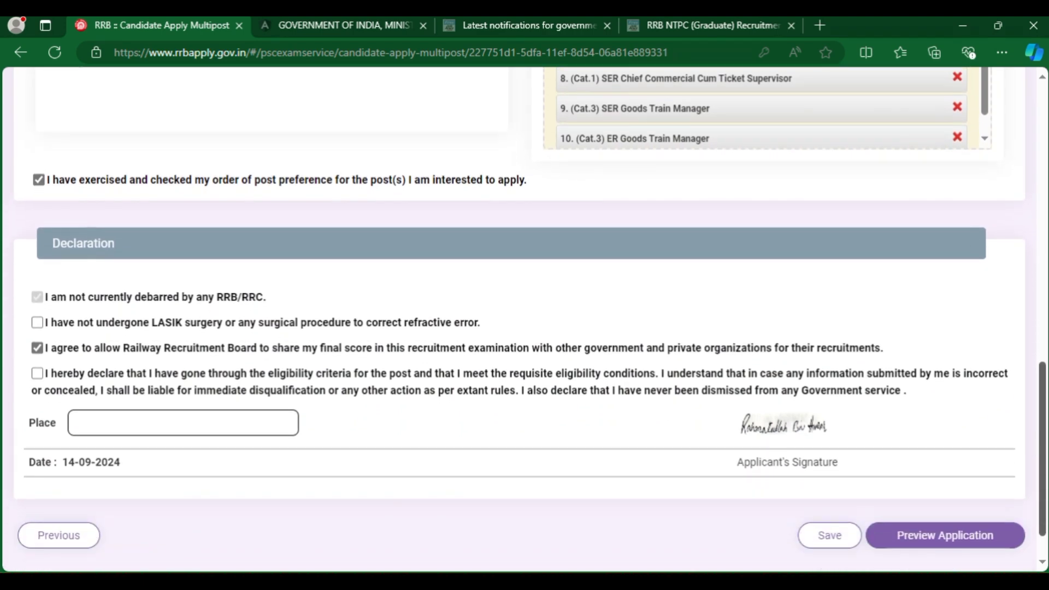
scroll(524, 321, "down", 1)
left_click_drag(53, 208, 115, 207)
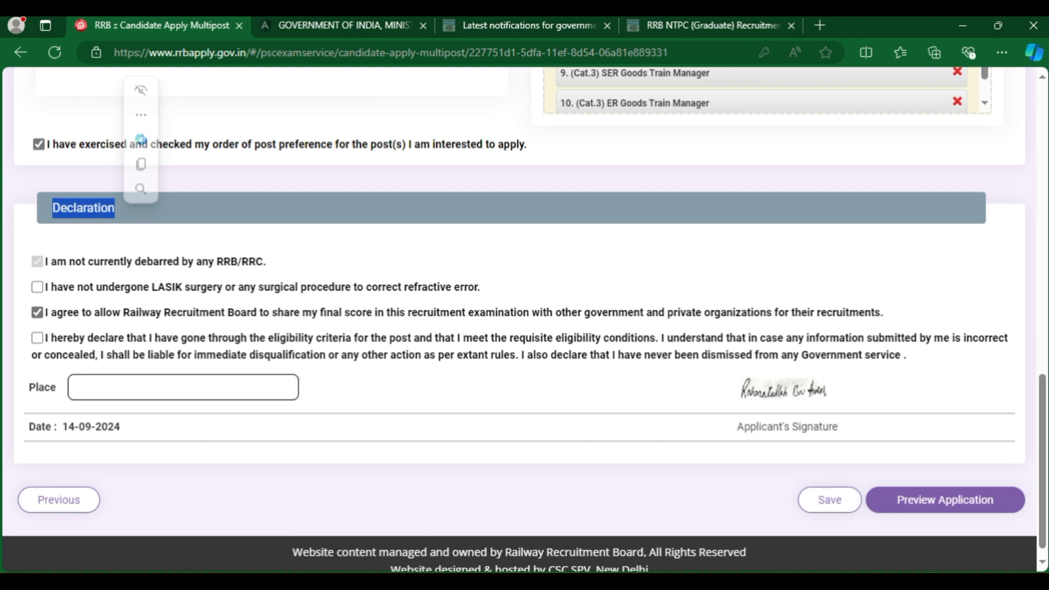
left_click(38, 338)
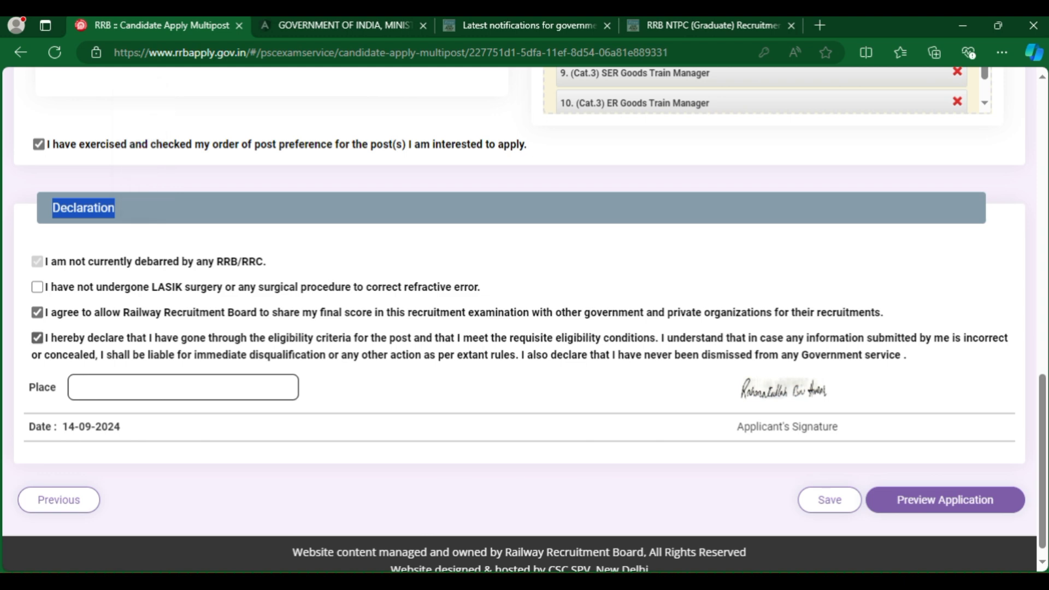
left_click(37, 287)
left_click(183, 387)
type("KANKINARA")
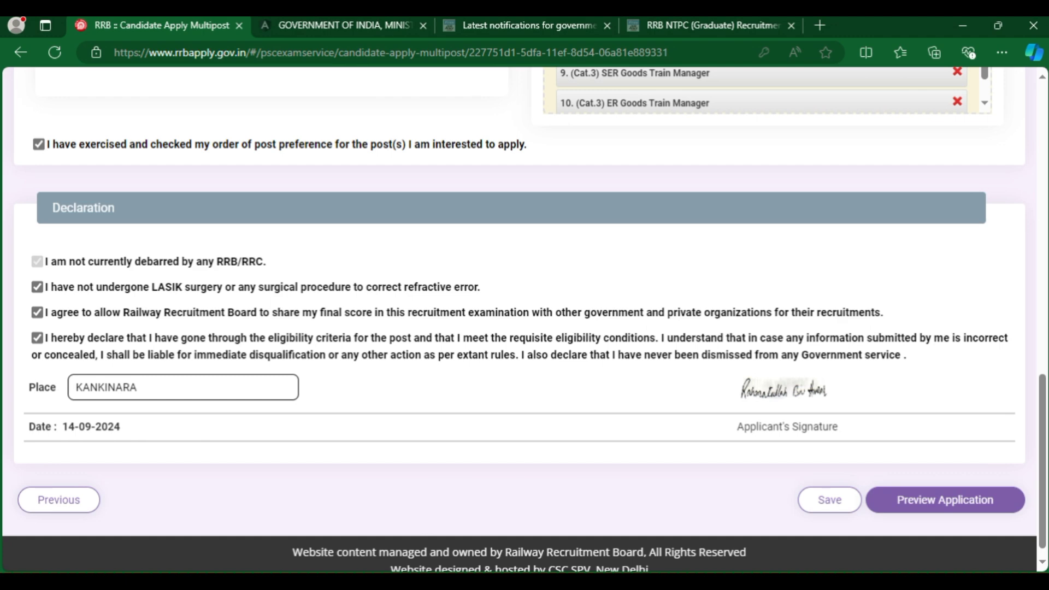
Save the preferences, scroll through the application preview, and submit it.
left_click(829, 499)
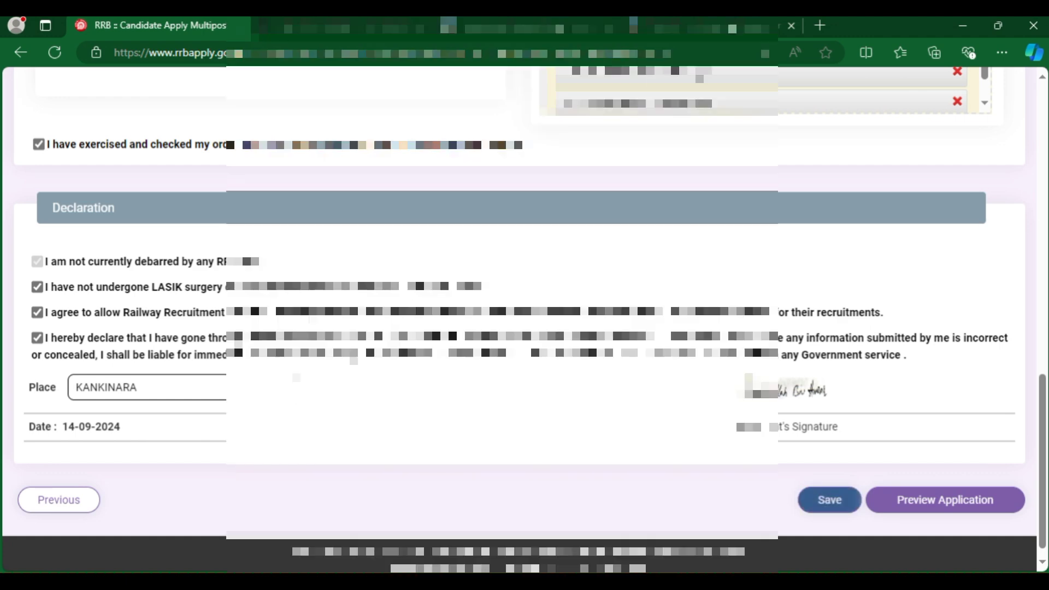
left_click(944, 500)
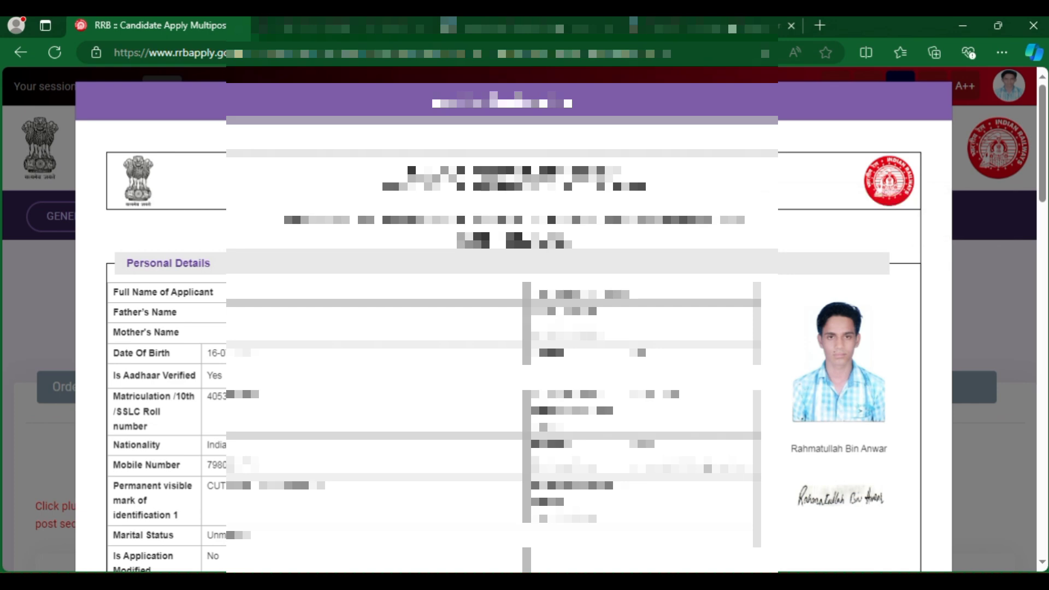
scroll(514, 320, "down", 3)
scroll(513, 320, "down", 15)
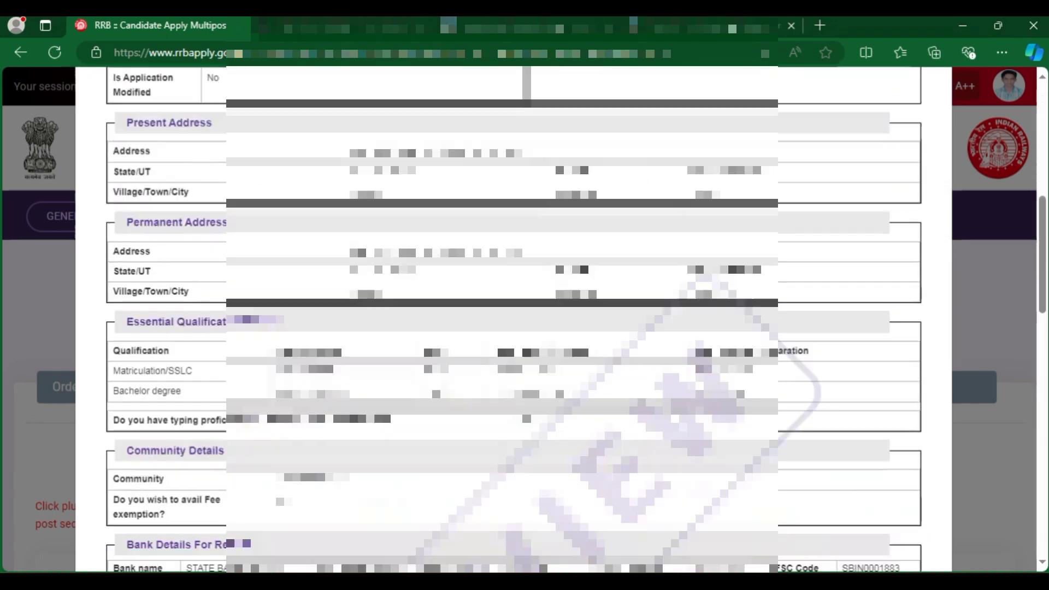
scroll(513, 320, "down", 6)
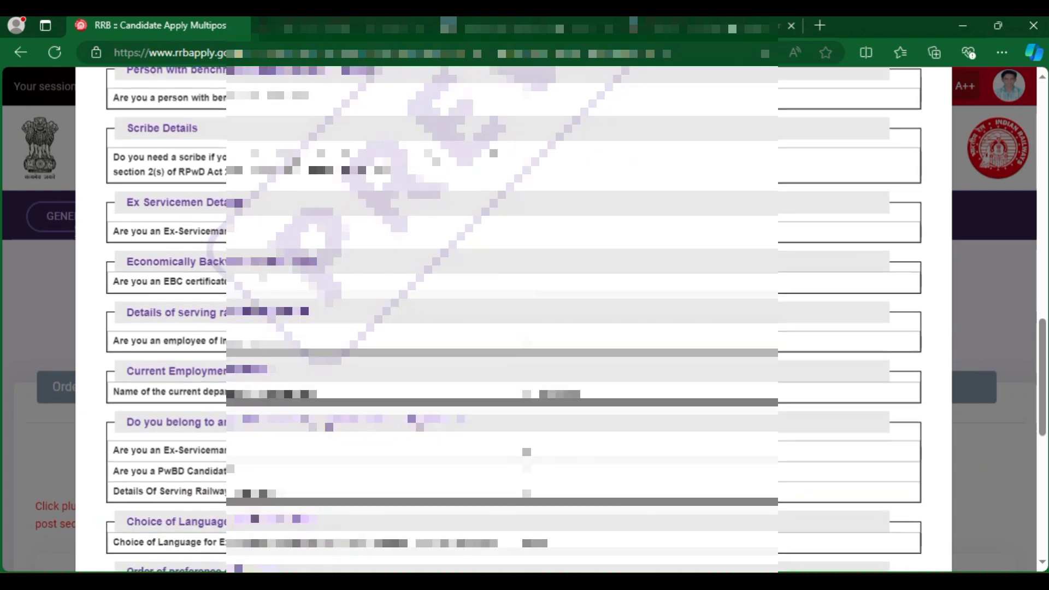
scroll(514, 320, "up", 4)
scroll(513, 319, "down", 9)
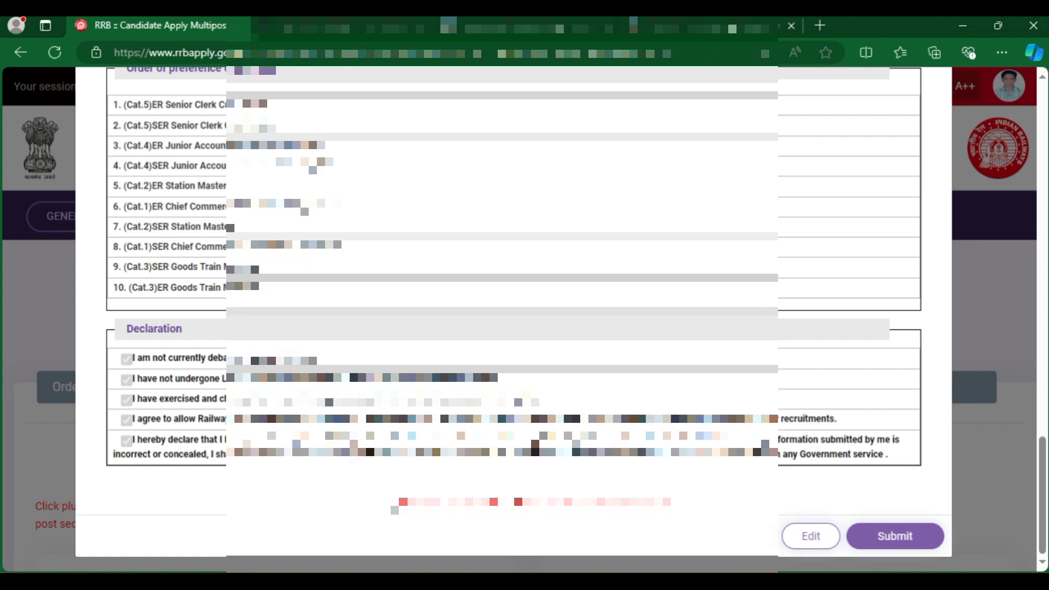
left_click(895, 535)
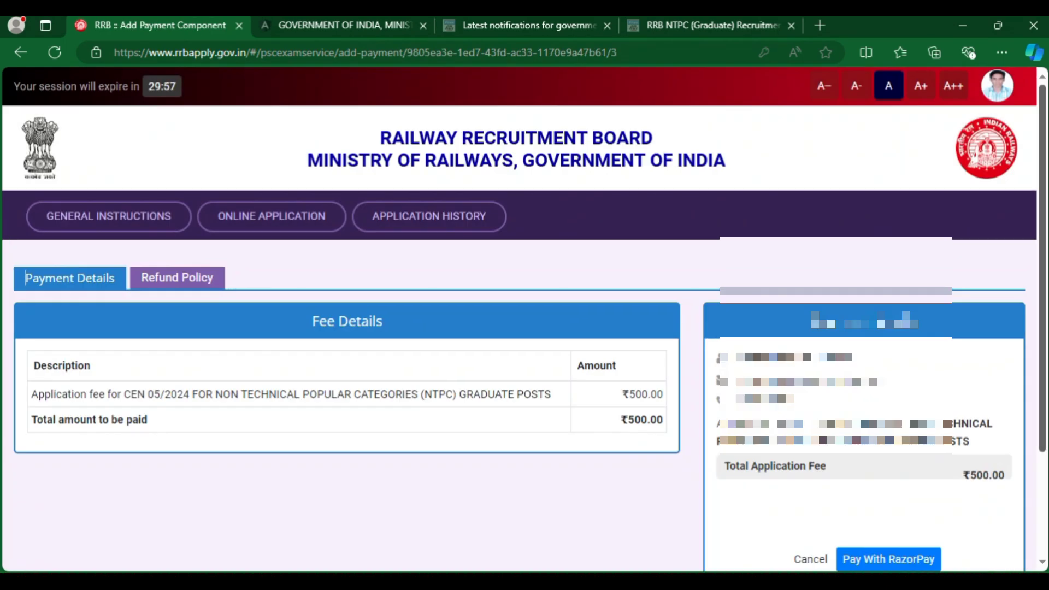
Check the ₹500.00 fee and payment details, then choose Pay With RazorPay.
scroll(25, 278, "down", 3)
left_click_drag(45, 267, 126, 267)
left_click_drag(222, 267, 418, 266)
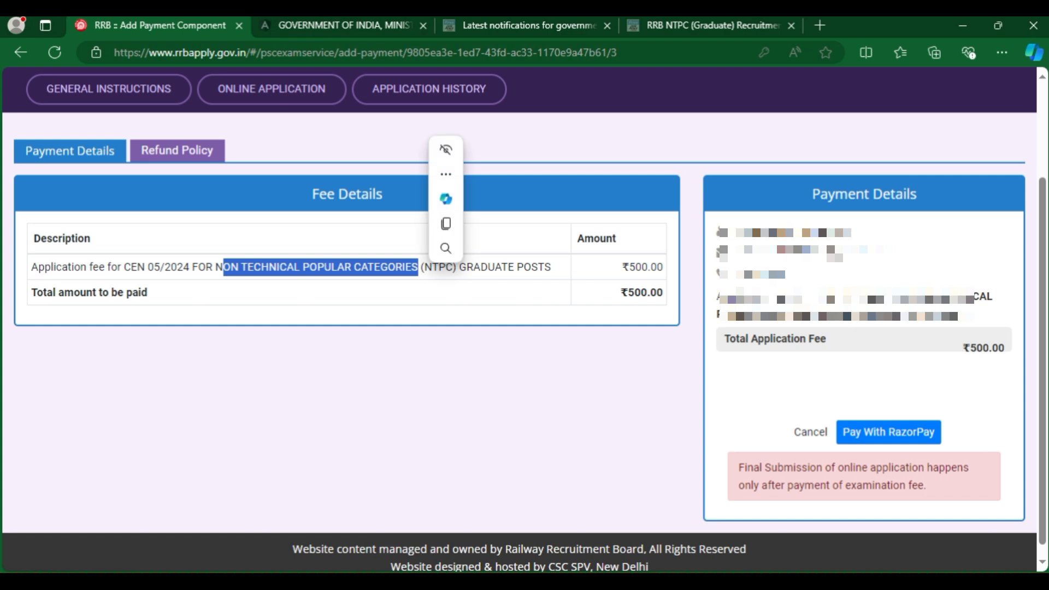
left_click_drag(630, 267, 663, 293)
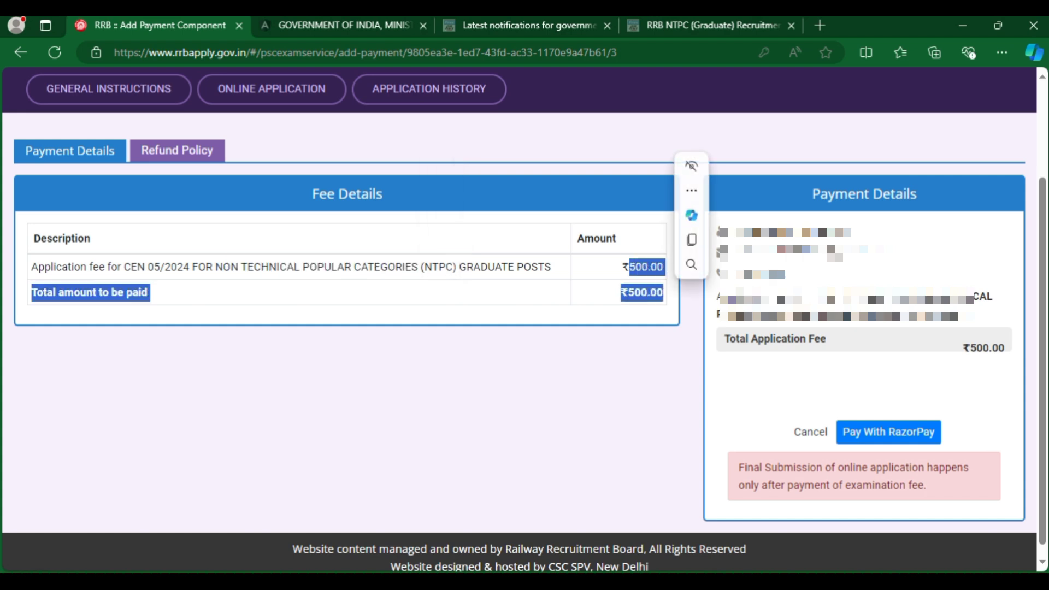
left_click(775, 339)
left_click_drag(734, 228, 826, 339)
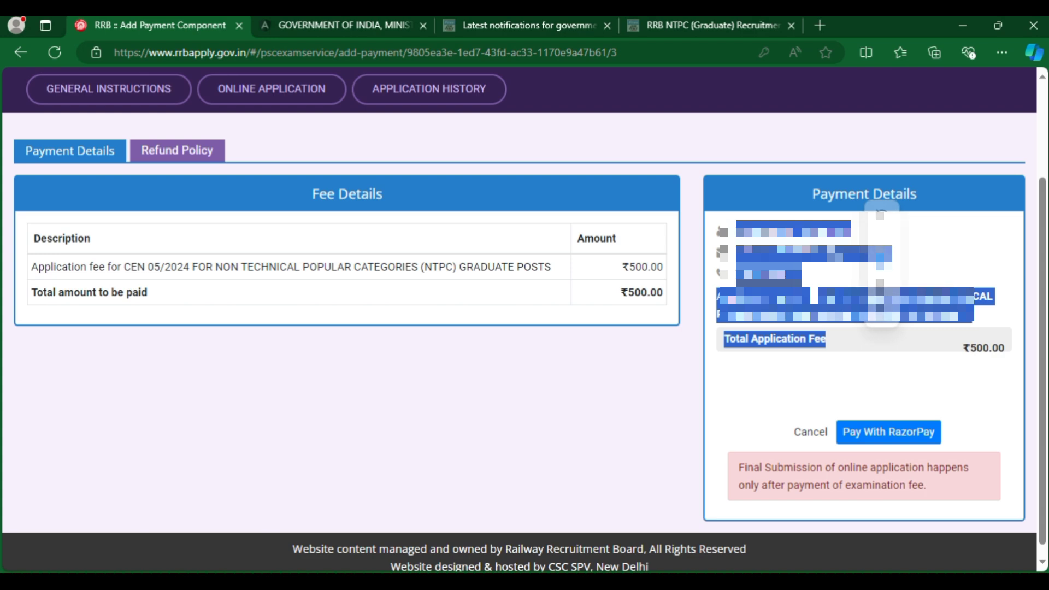
left_click(826, 340)
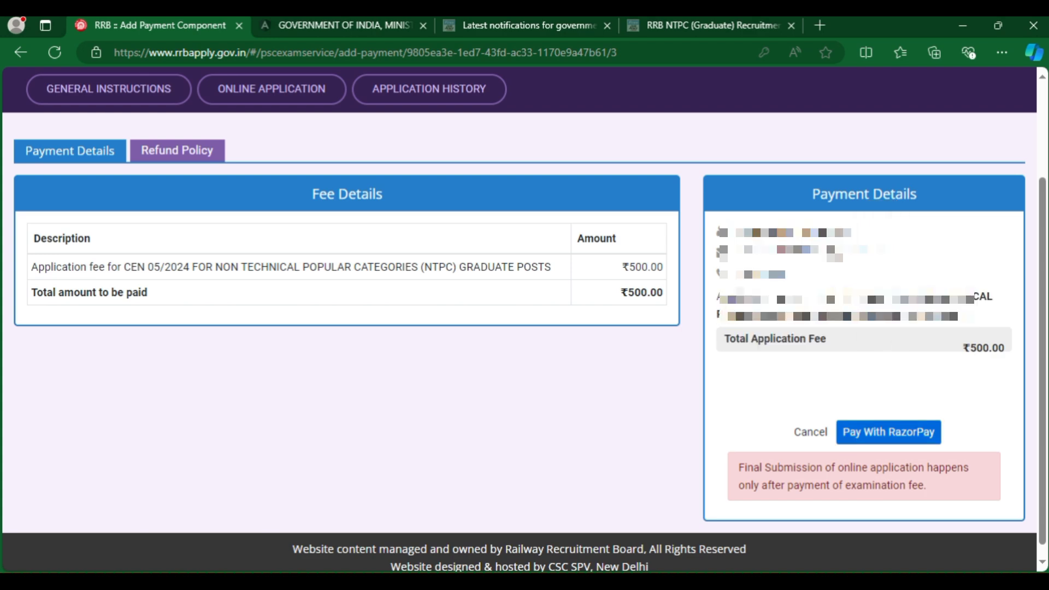
left_click(888, 432)
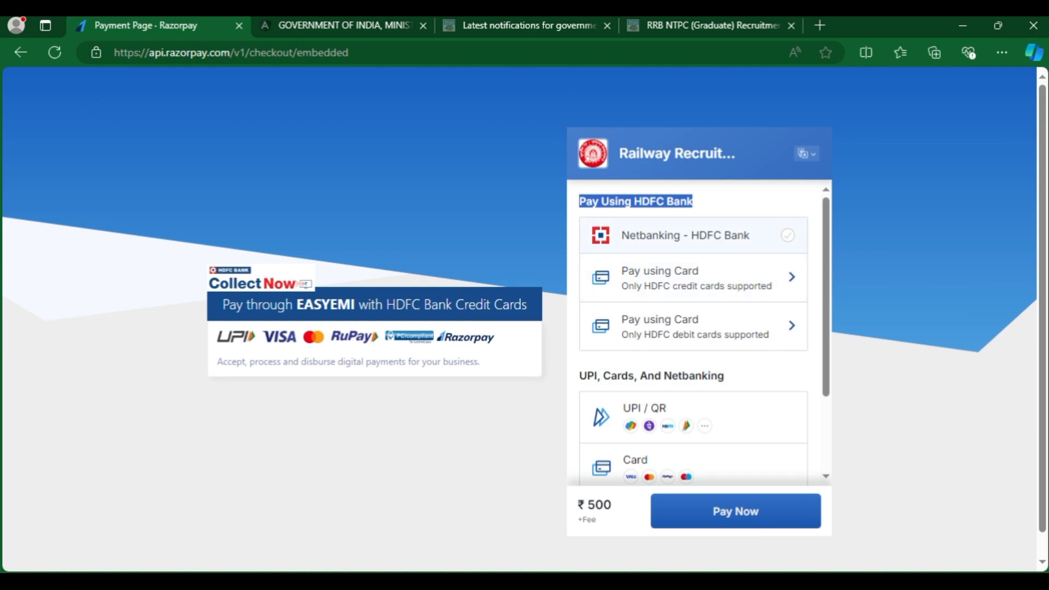
Pick UPI / QR in Razorpay, leave the UPI ID blank, and generate the ₹500 payment QR code.
scroll(705, 332, "down", 2)
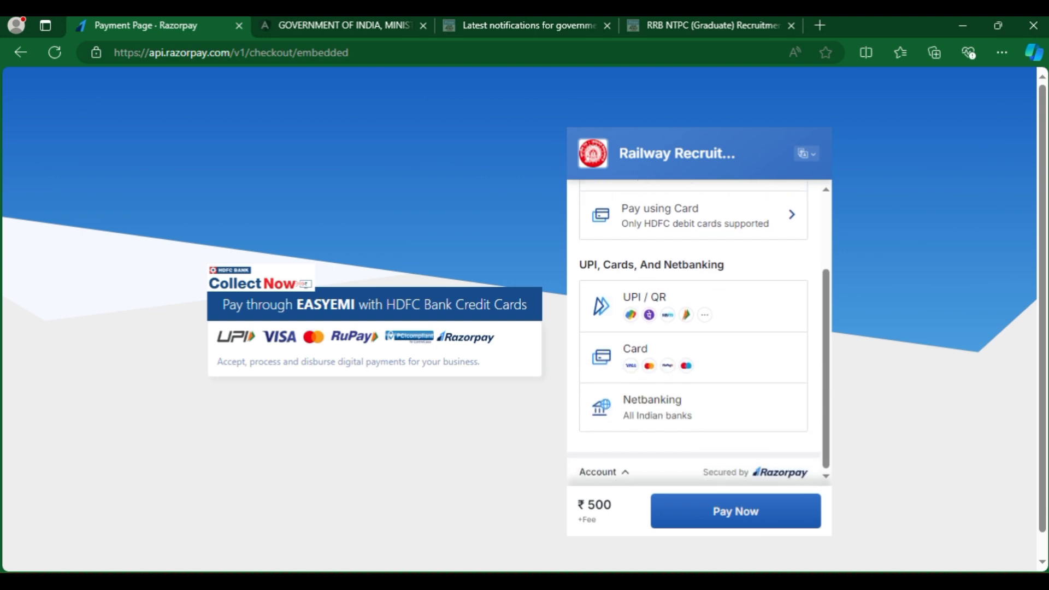
left_click_drag(579, 265, 724, 265)
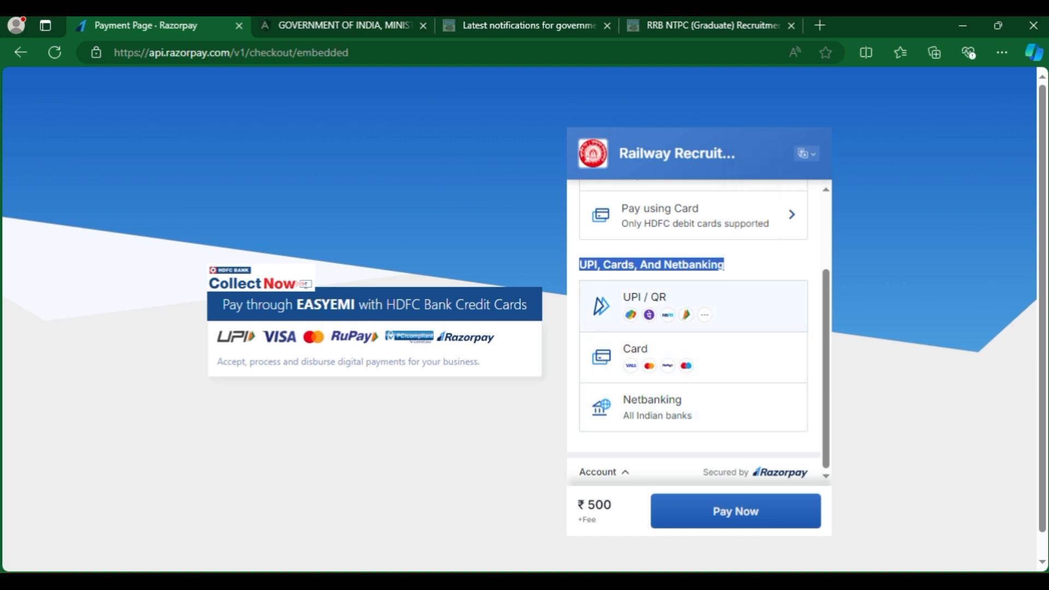
left_click(644, 306)
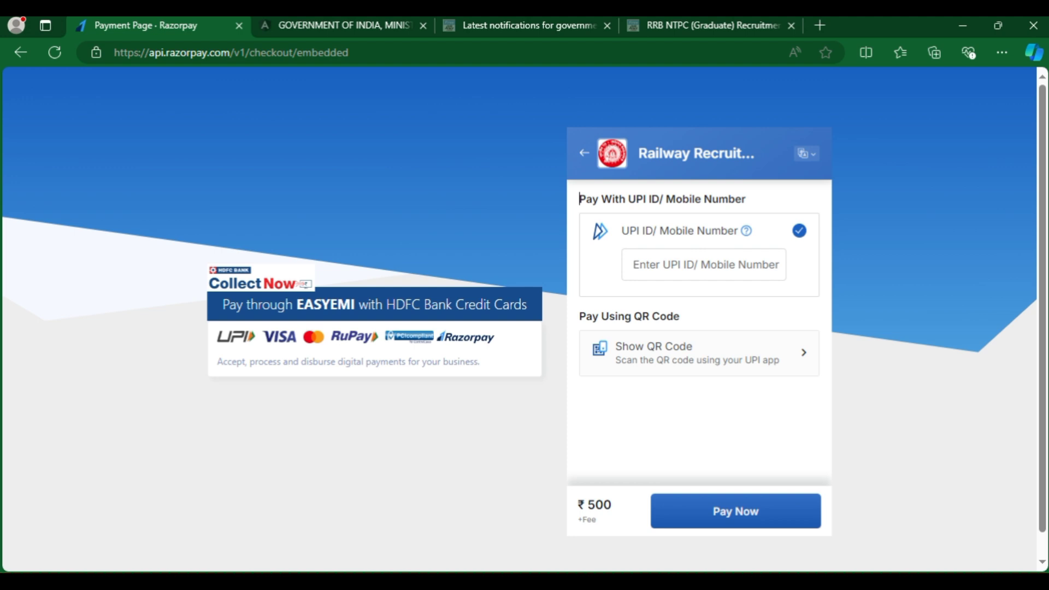
key("shift+Right")
key("shift+Right")
key("shift+Right")
key("shift+Right")
key("shift+Right")
key("shift+Right")
key("shift+Right")
key("shift+Right")
key("shift+Right")
key("shift+Right")
key("shift+Right")
key("shift+Right")
key("shift+Right")
key("shift+Right")
key("shift+Right")
key("shift+Right")
key("shift+Right")
key("shift+Right")
key("shift+Right")
key("shift+Right")
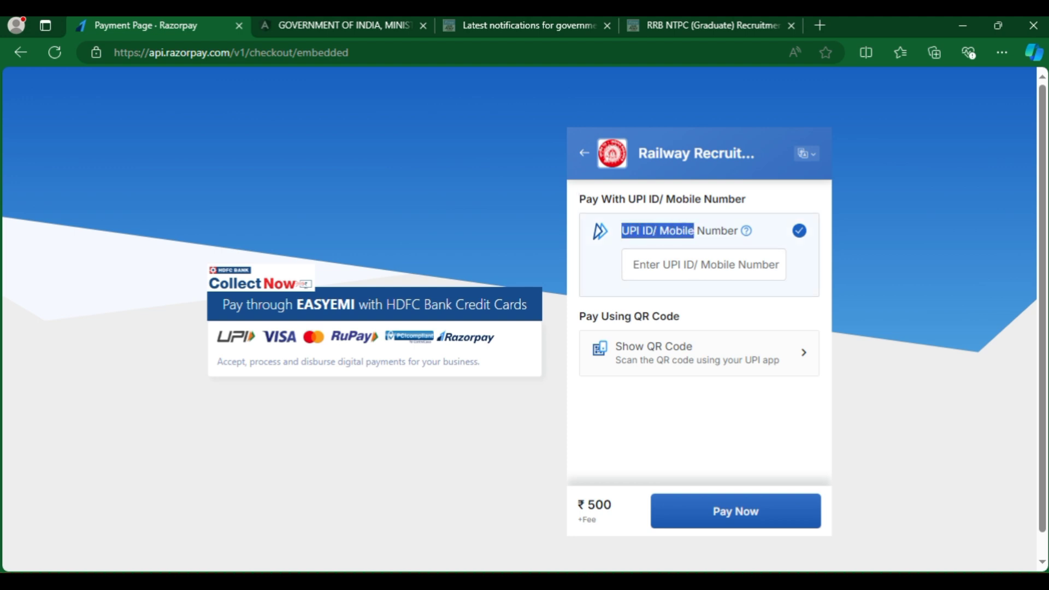
key("Tab")
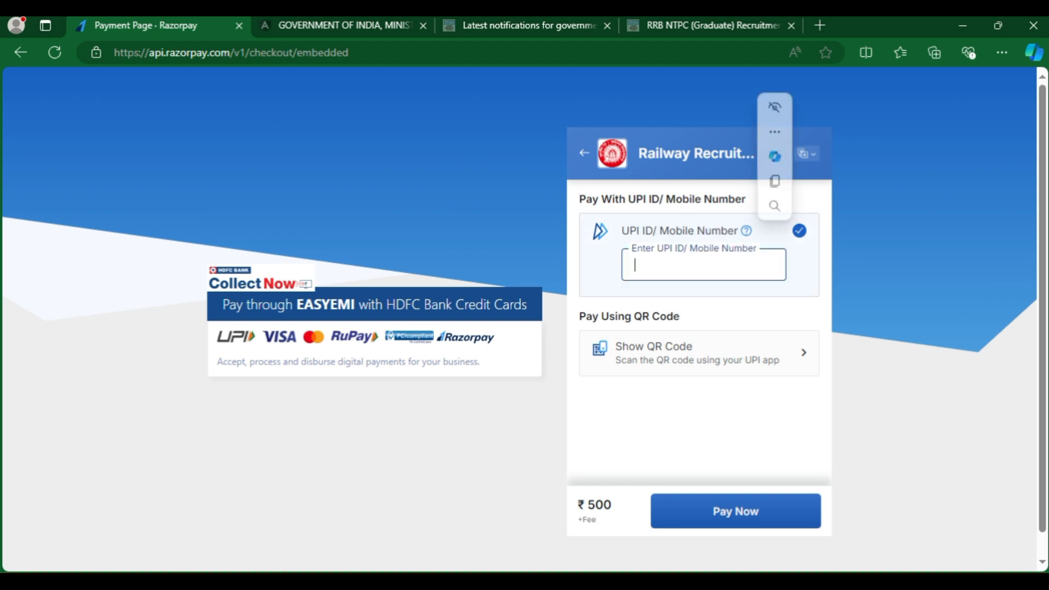
key("Tab")
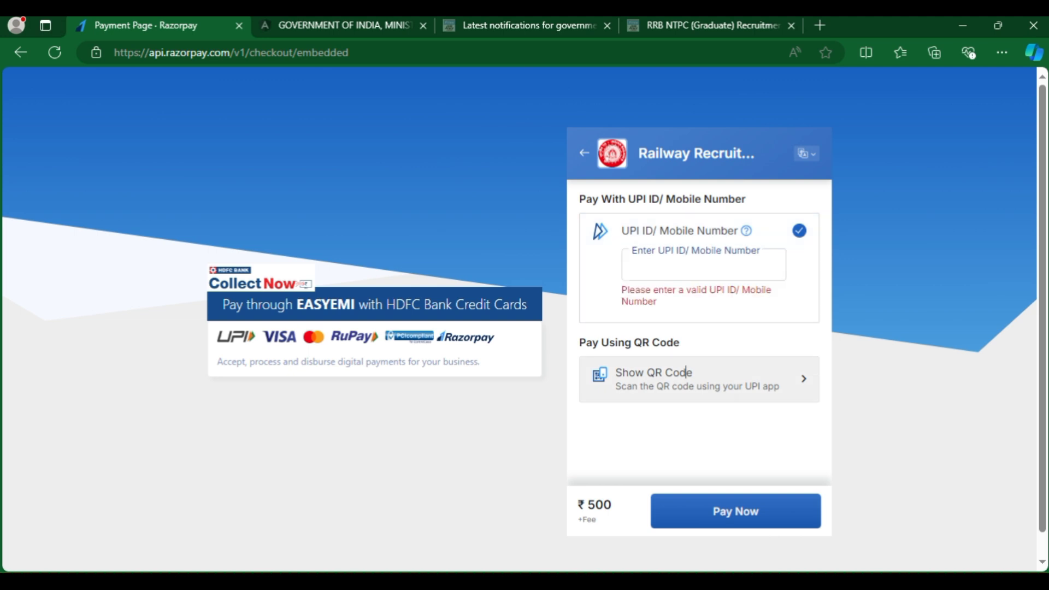
key("Return")
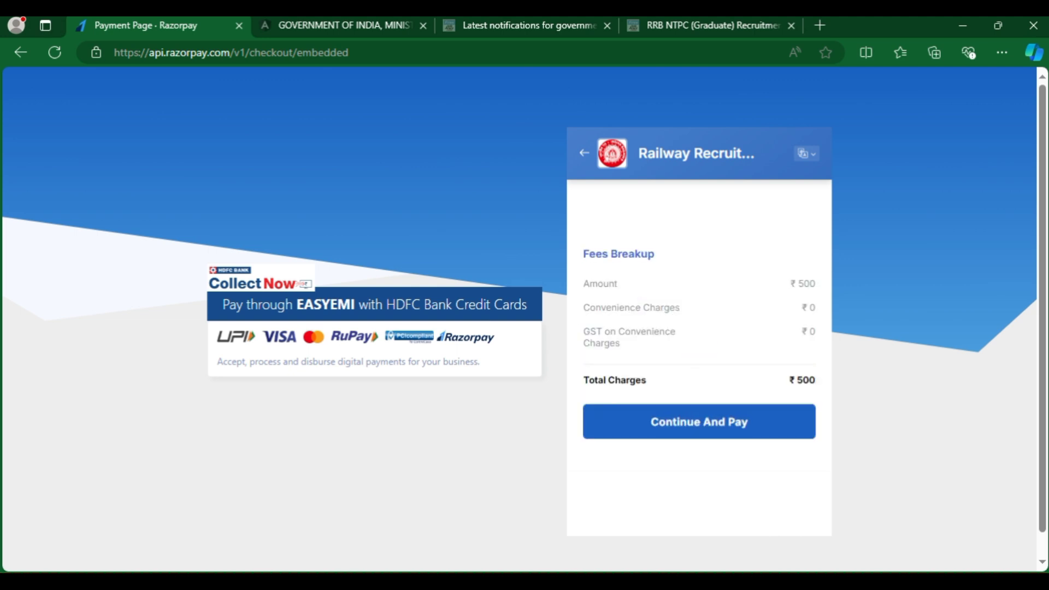
key("Return")
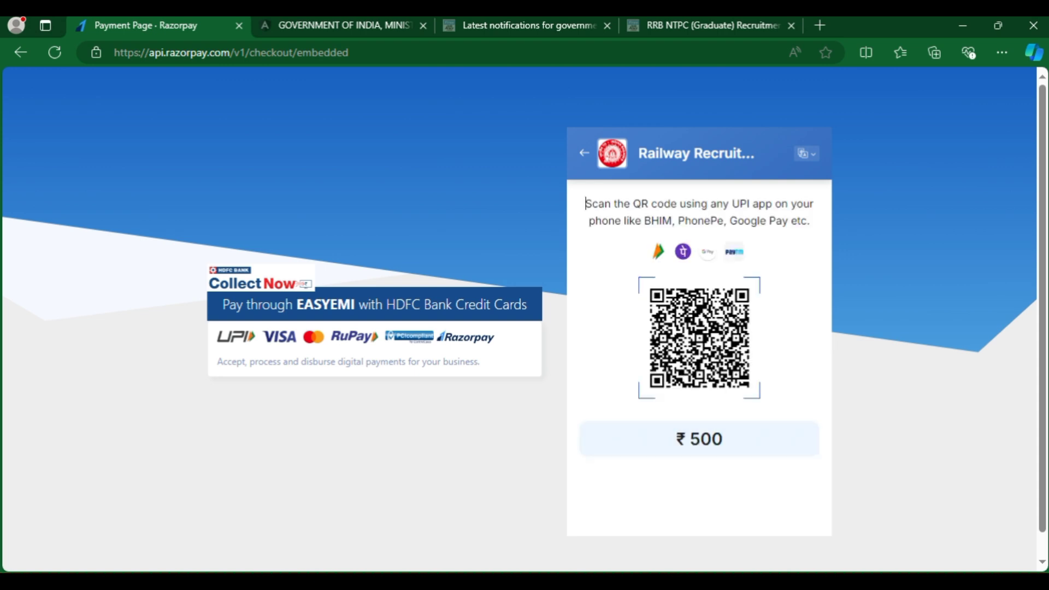
Back on RRB Apply, check that My Application's Payment Status reads Payment Processing.
key("alt+Left")
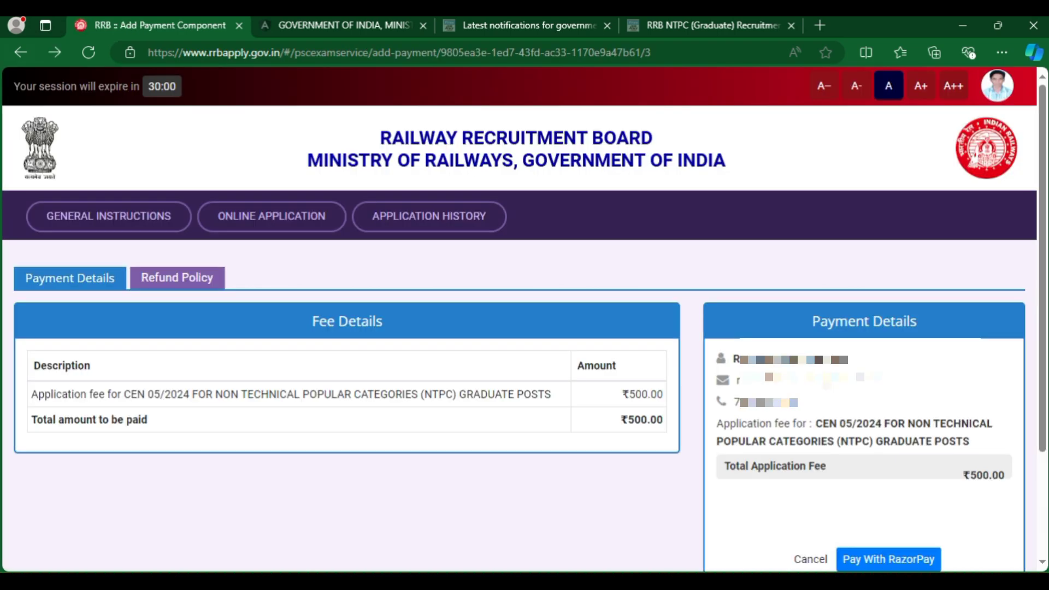
left_click(421, 216)
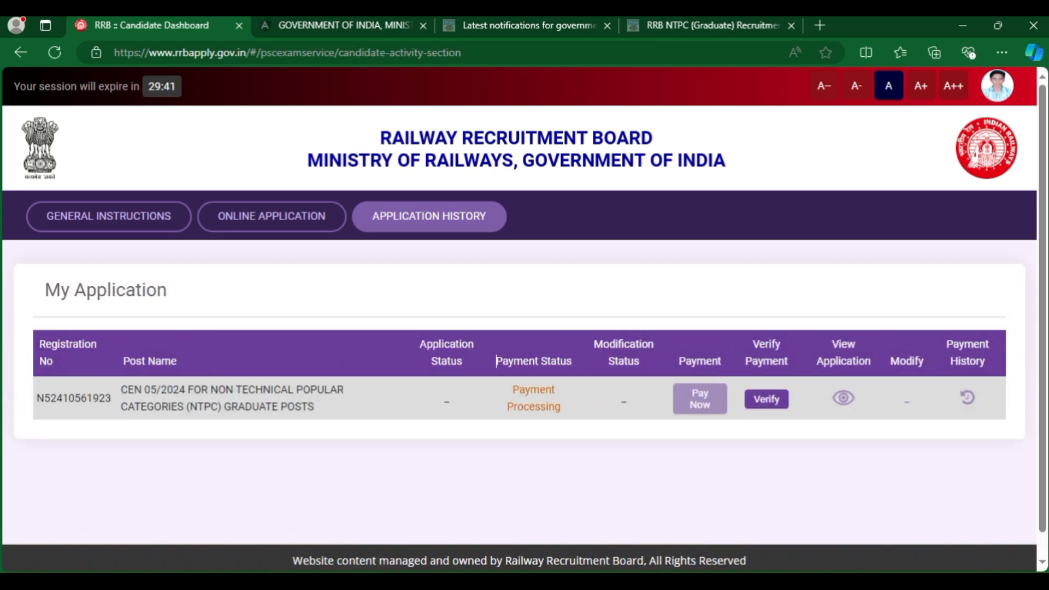
left_click_drag(496, 361, 572, 361)
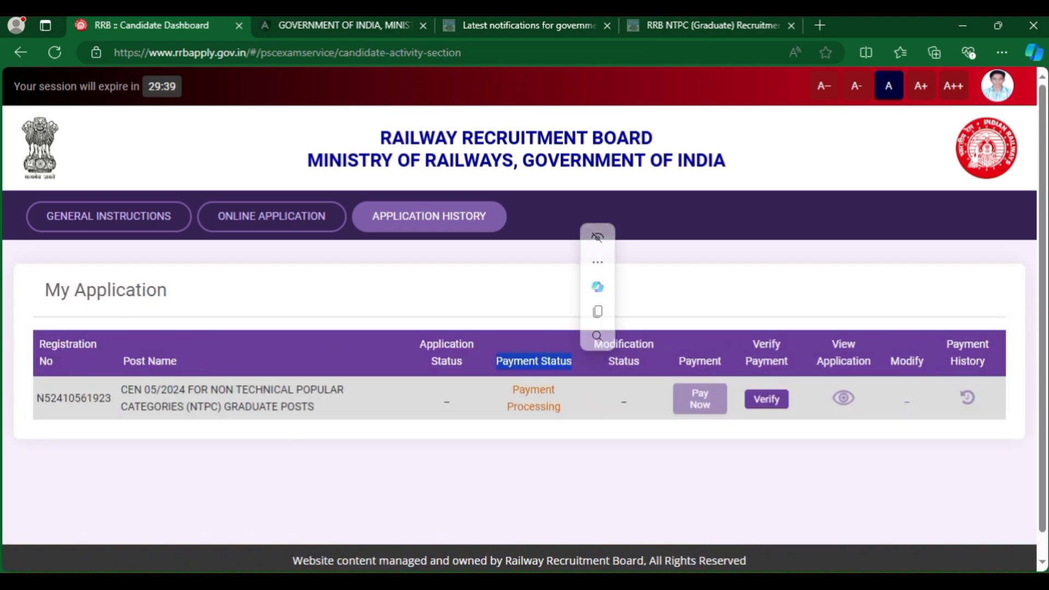
left_click_drag(508, 390, 561, 408)
left_click_drag(678, 361, 721, 361)
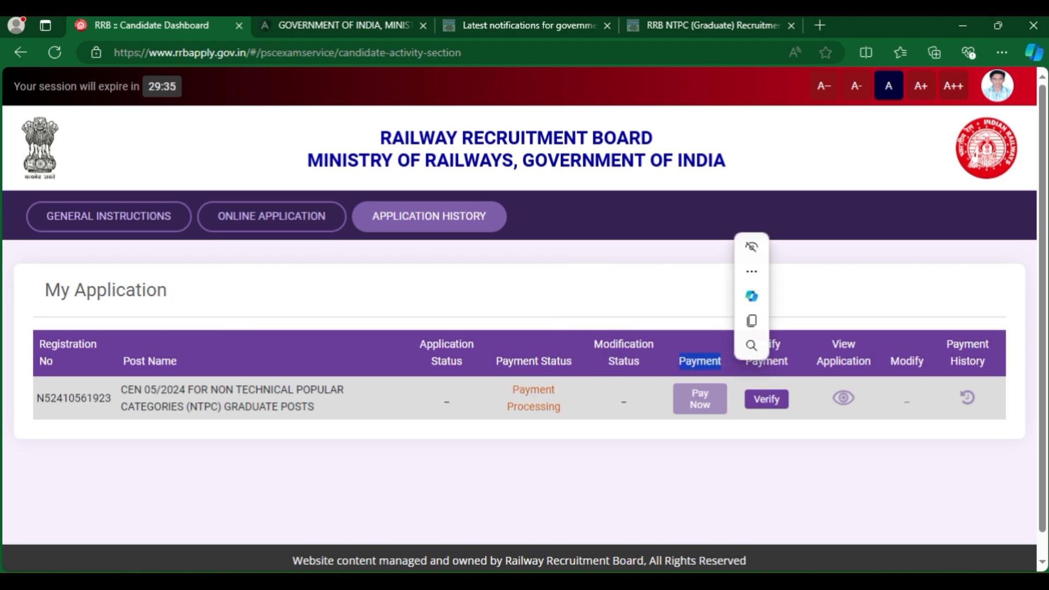
left_click(788, 362)
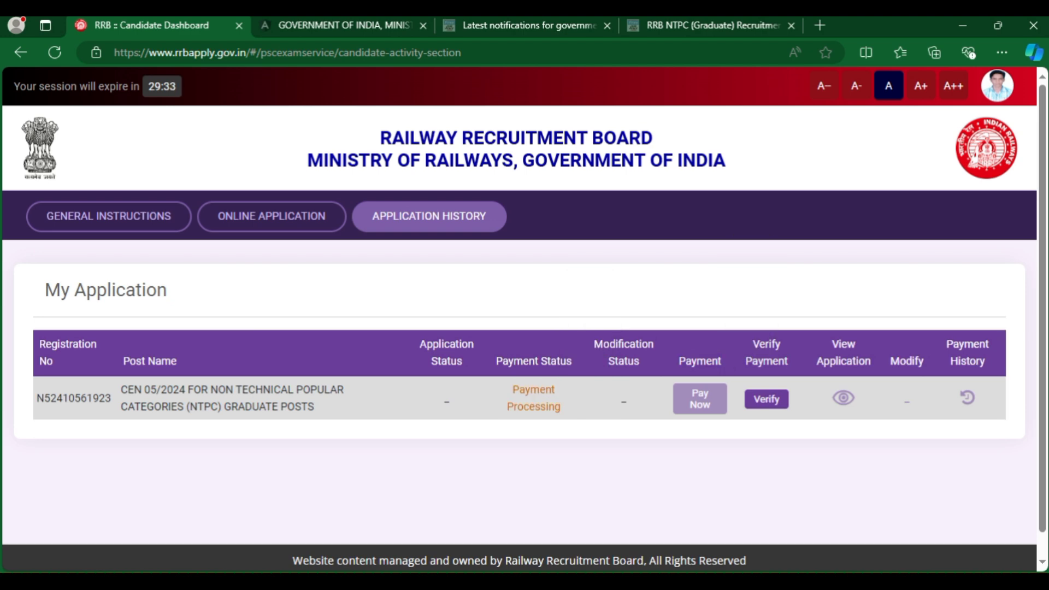